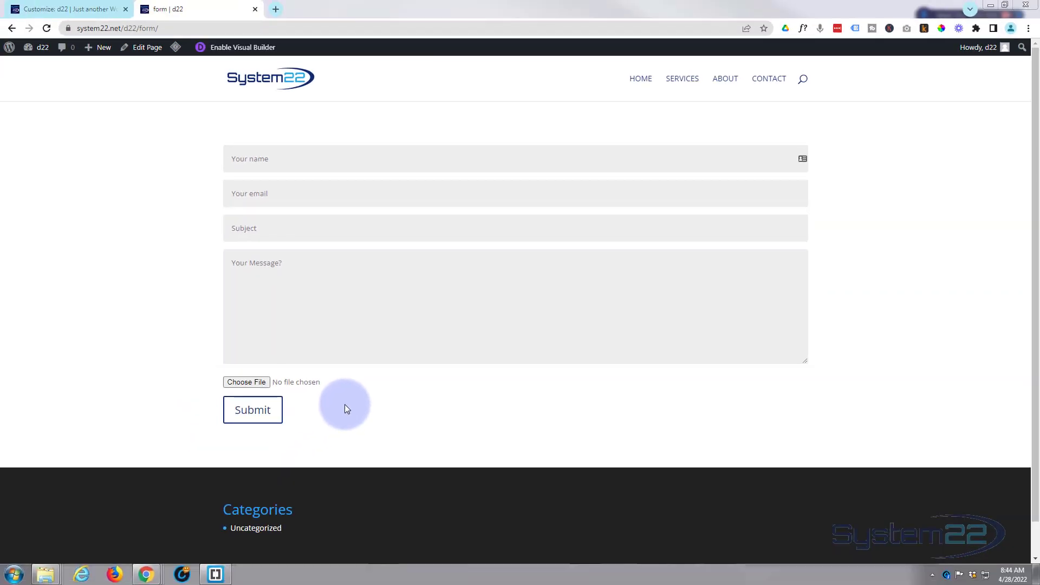
Delete all the rules below the CF7 Styles comment in the customizer's Additional CSS and publish the change.
click(85, 10)
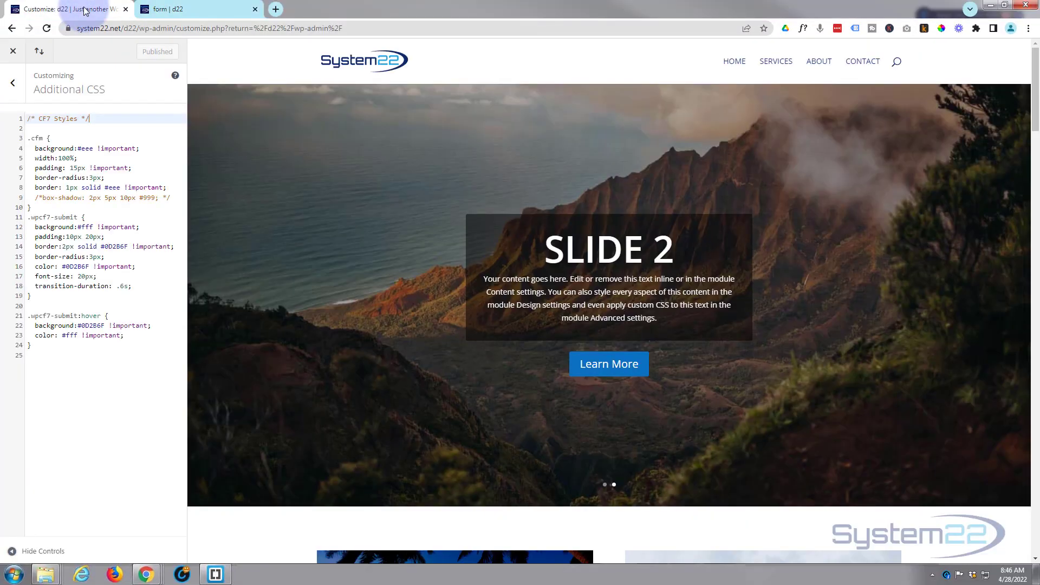
drag(37, 409, 27, 325)
drag(26, 284, 28, 141)
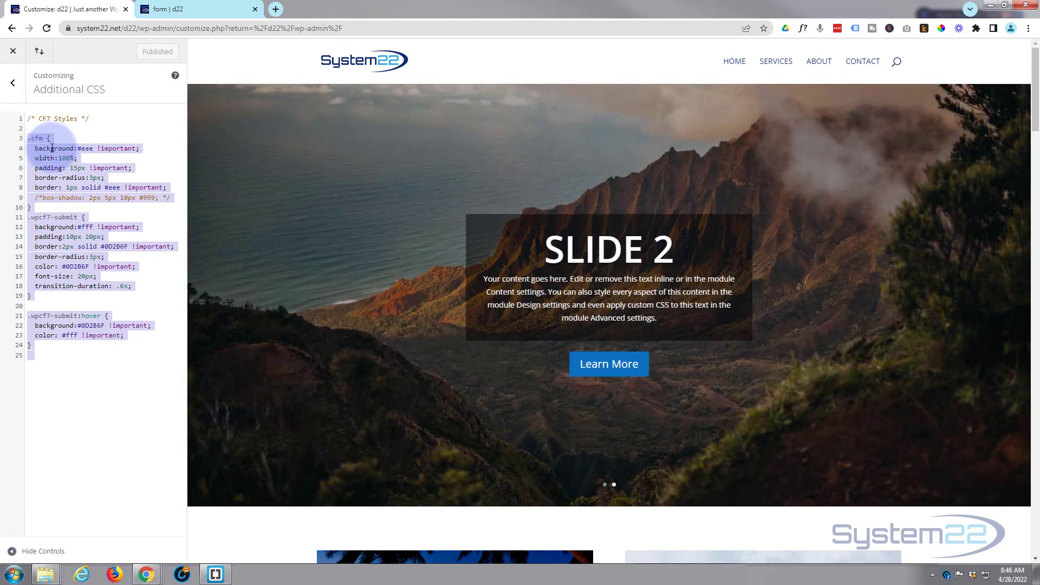
key(BackSpace)
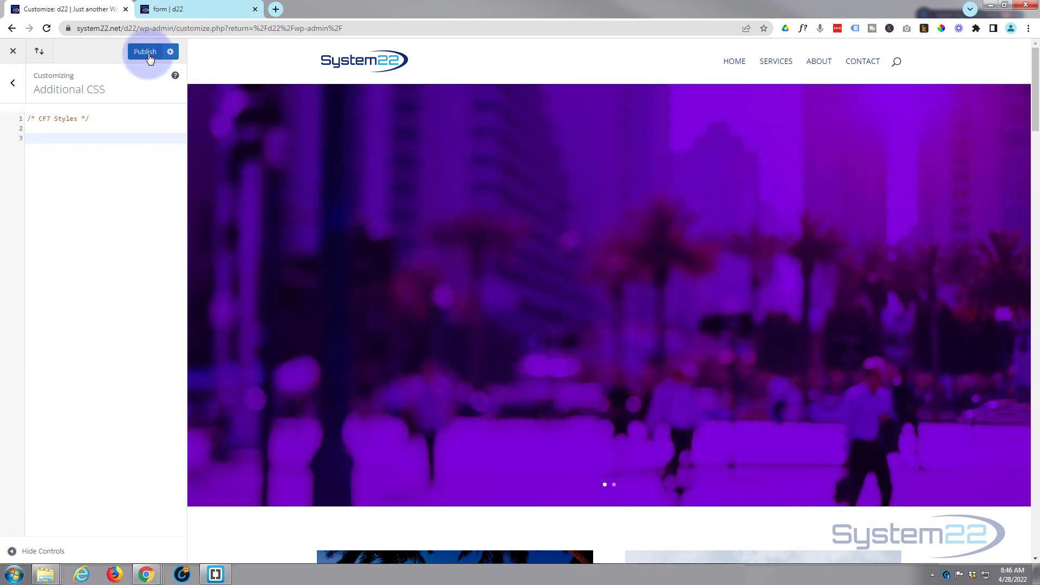
click(149, 54)
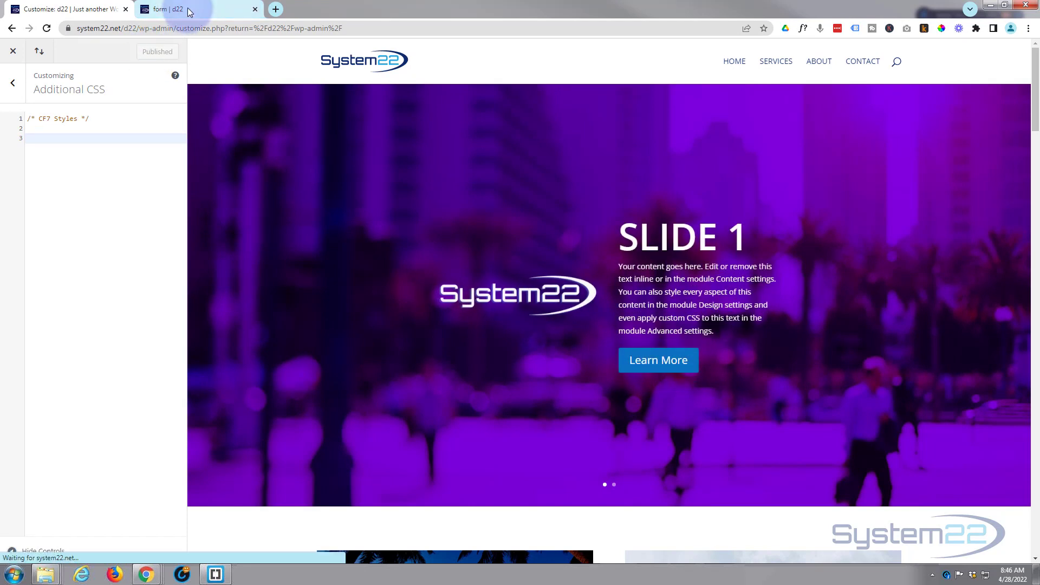
Open the list of installed plugins in the site's WordPress dashboard.
click(188, 9)
click(23, 65)
click(313, 10)
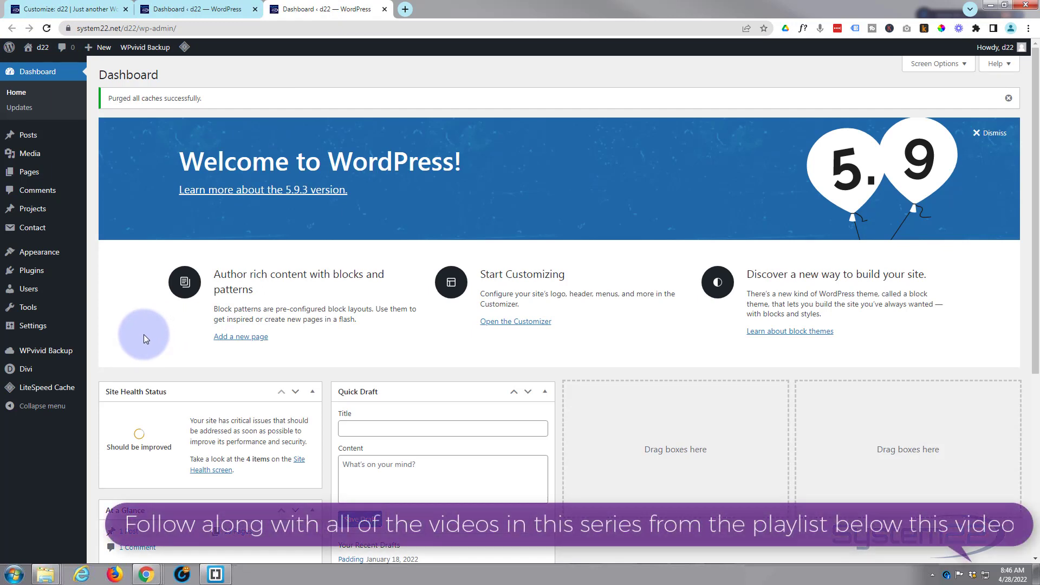
click(34, 276)
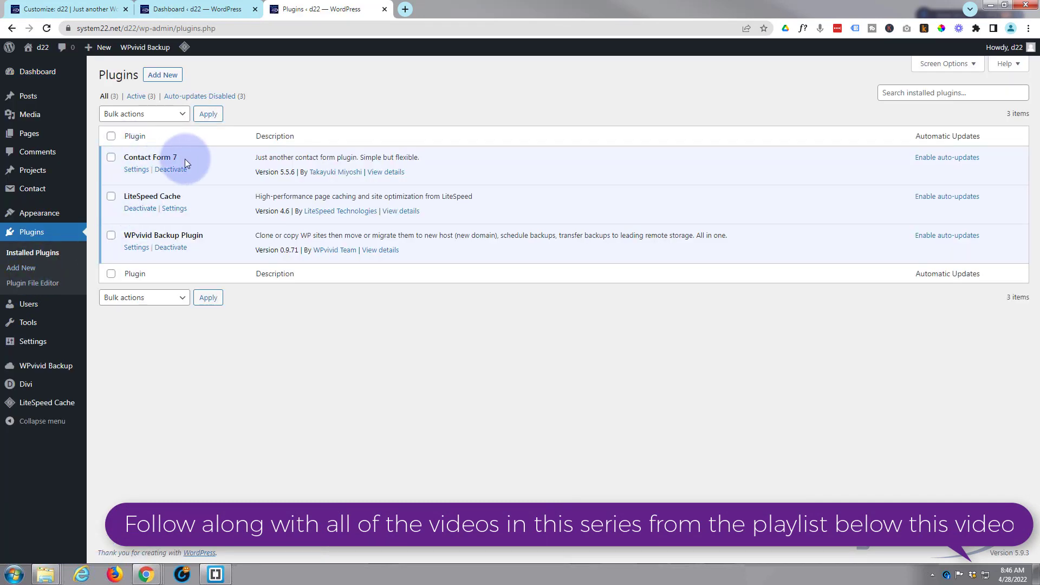
Search the plugins available to add for "contact form".
click(160, 78)
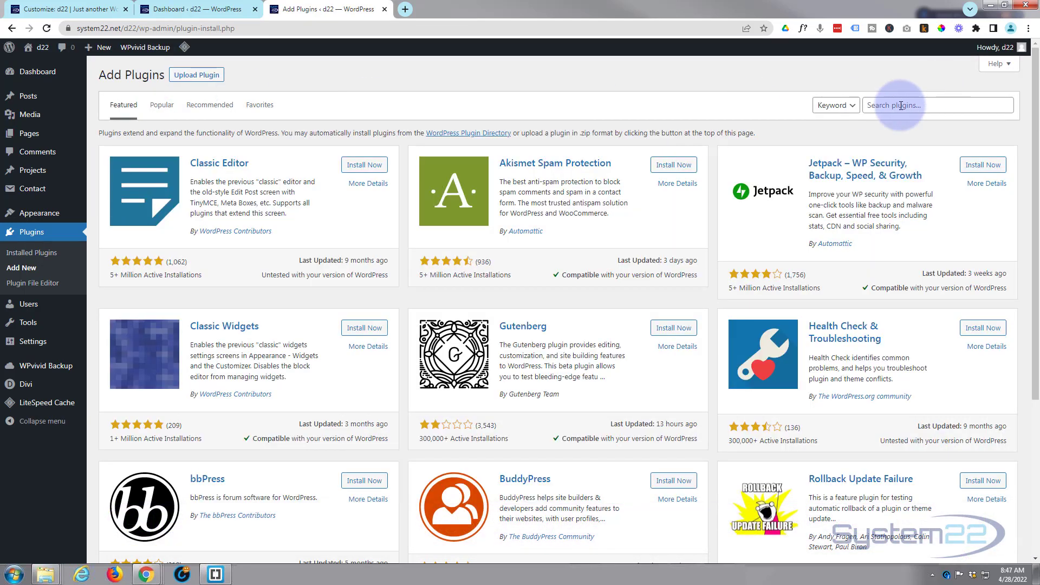
click(902, 103)
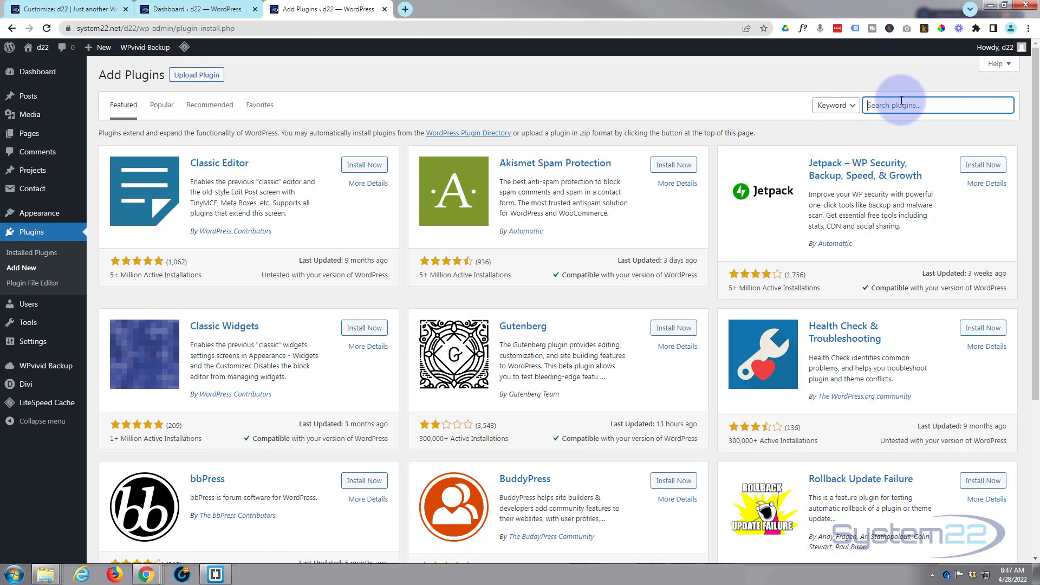
text(co)
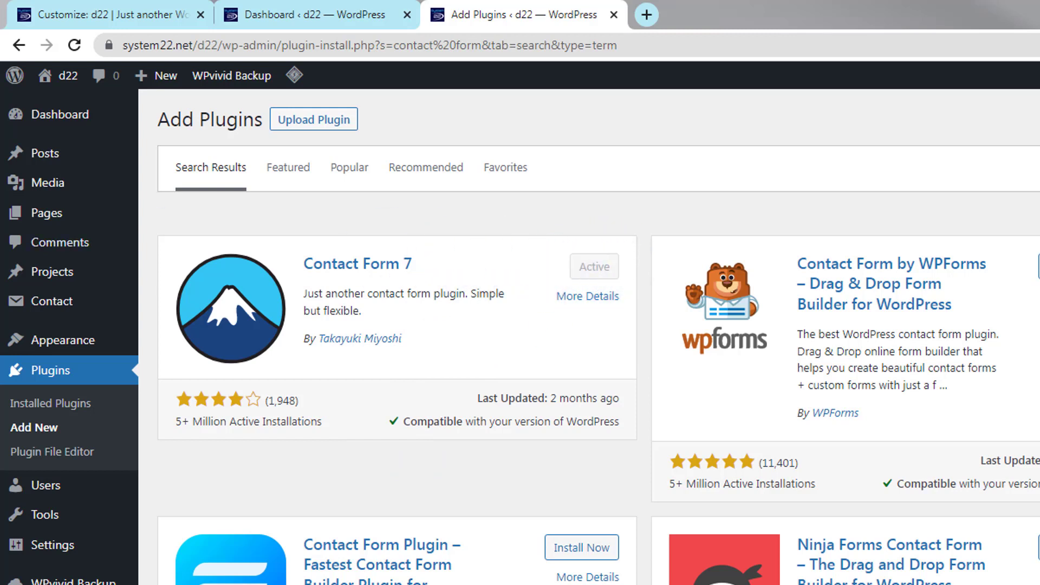
Open the Contact Form 7 forms list and start a new contact form.
click(59, 309)
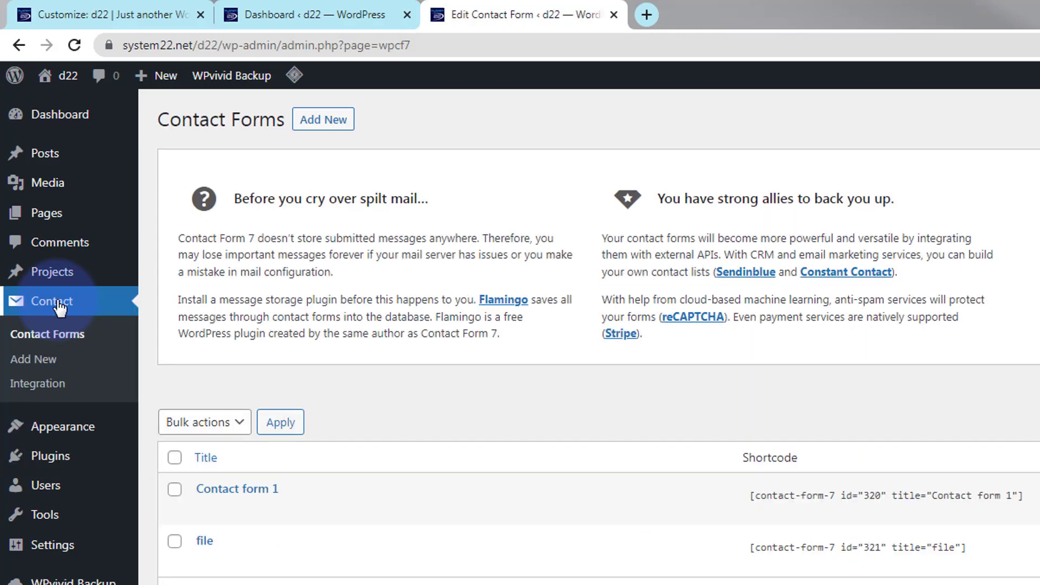
click(248, 488)
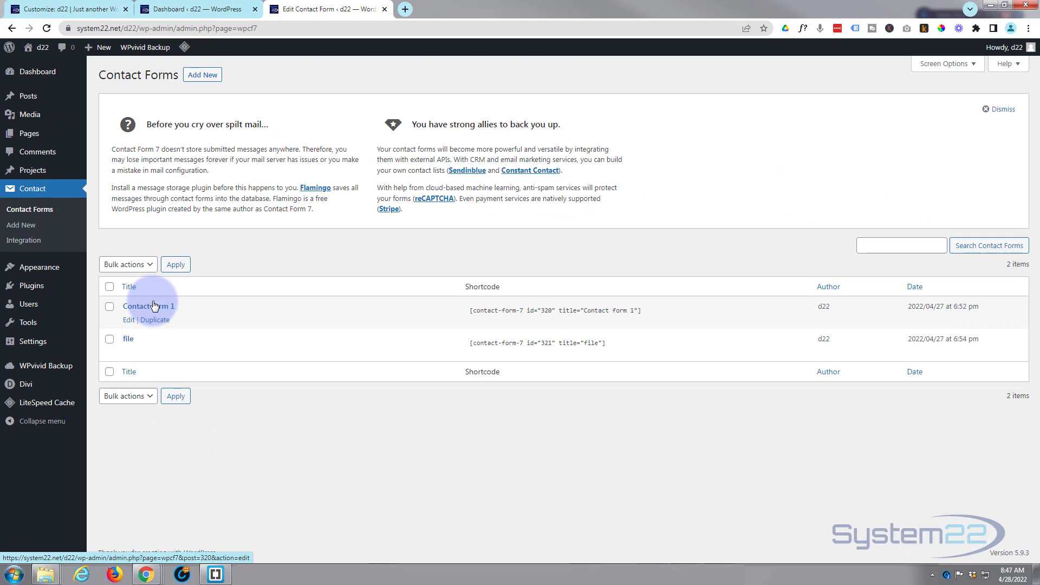
click(21, 229)
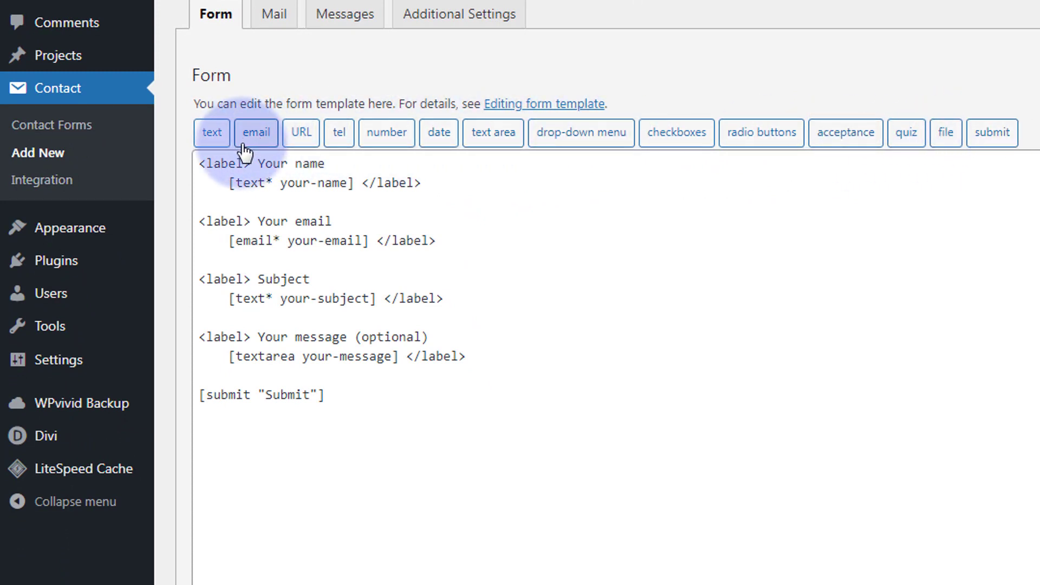
Make room below the message field in the form template and open the tag generator for a file upload field there.
click(481, 352)
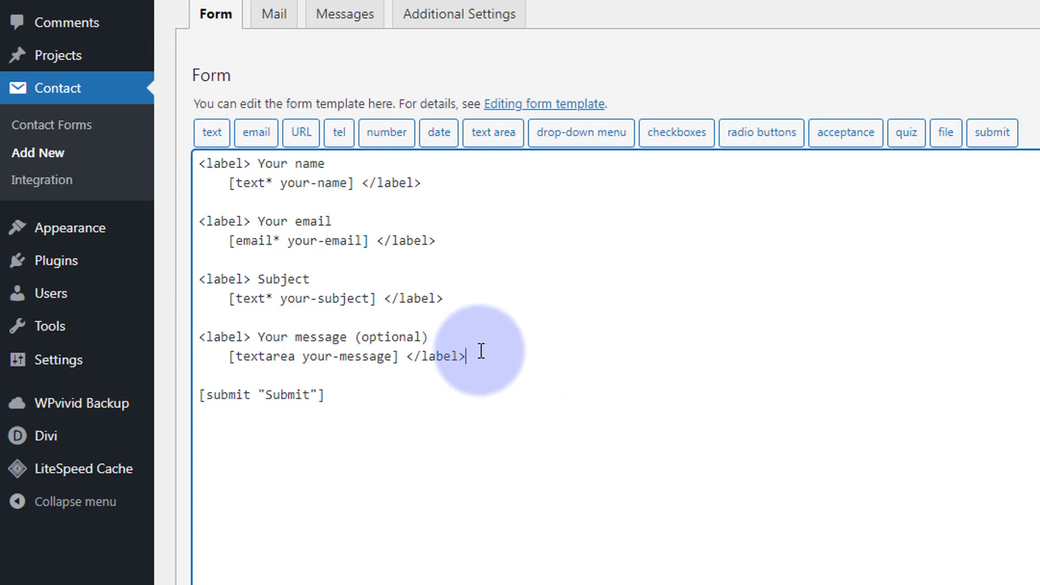
key(Return)
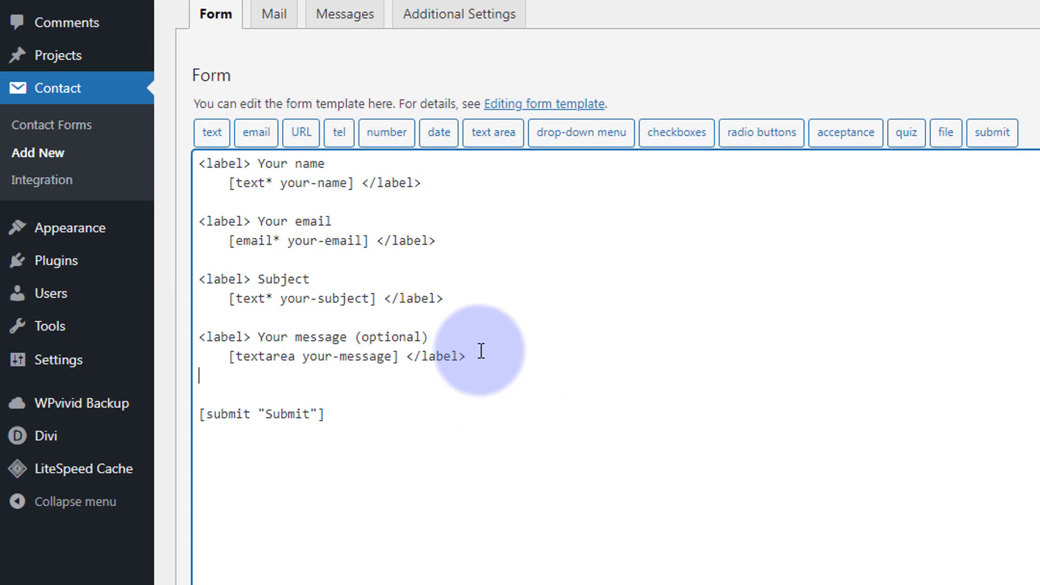
key(Return)
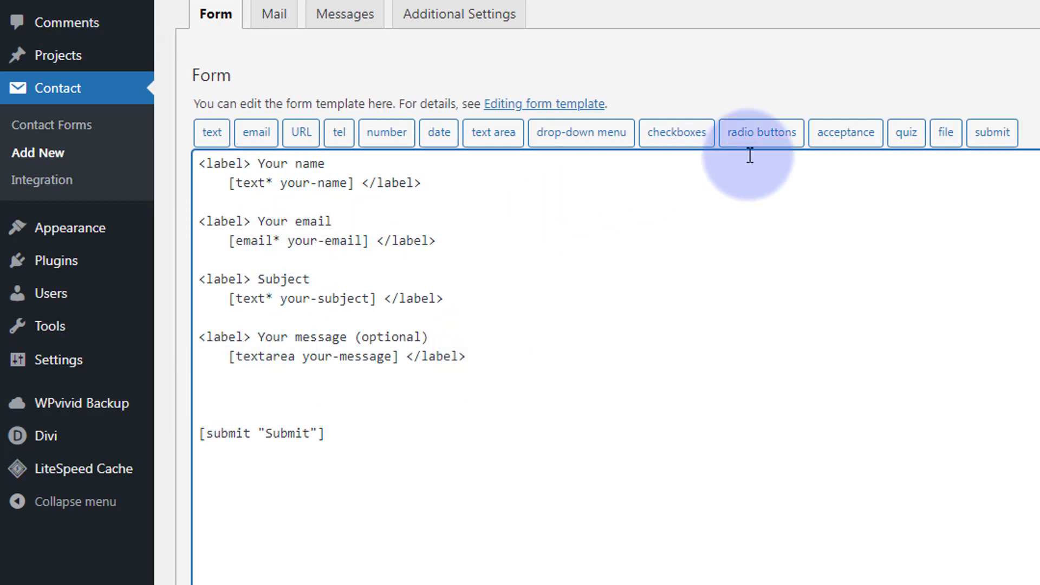
click(946, 135)
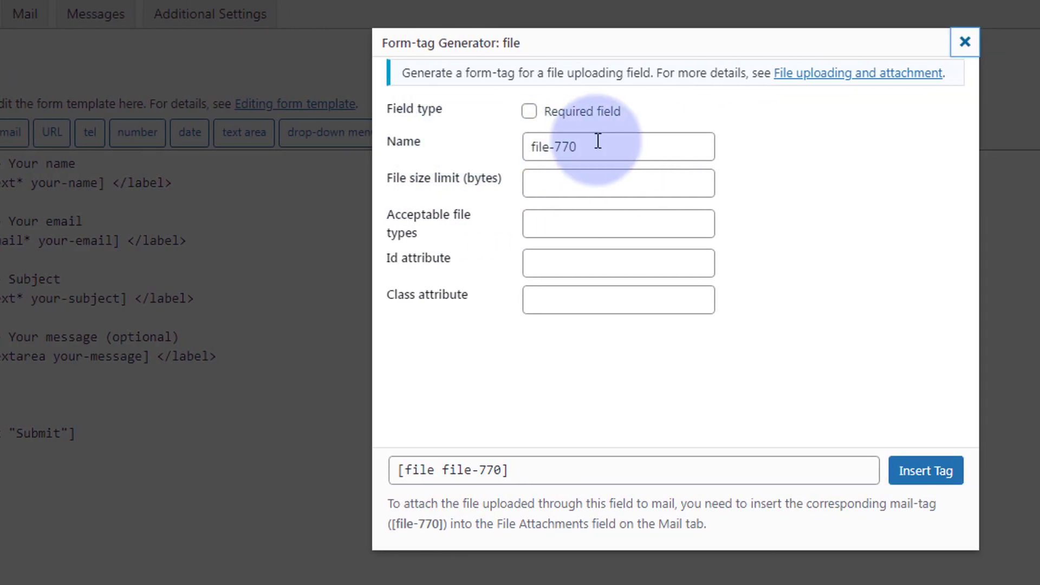
Set the file field's size limit to 2mb, keeping its default name.
click(654, 145)
drag(587, 145, 518, 143)
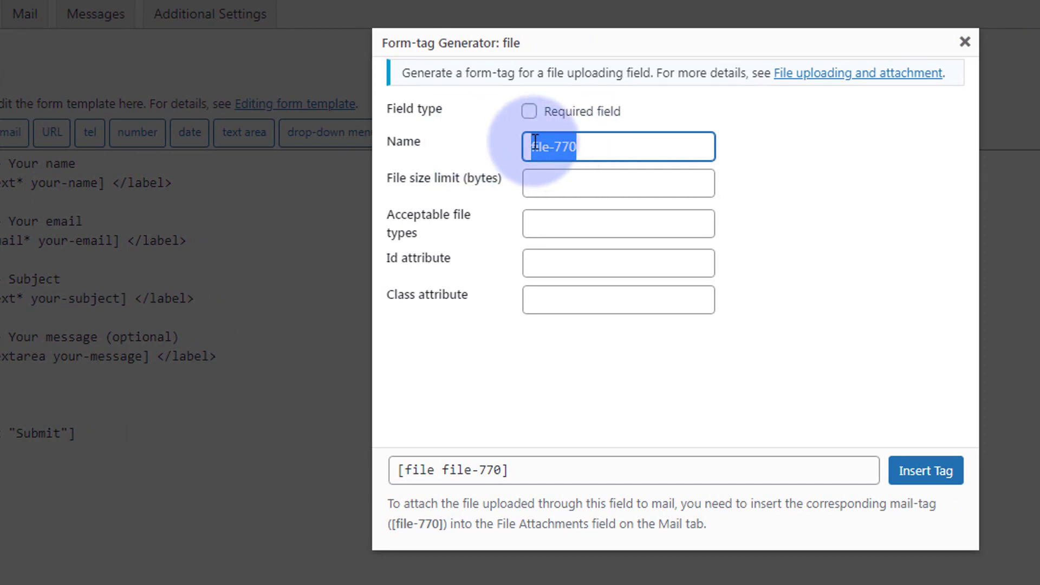
click(531, 183)
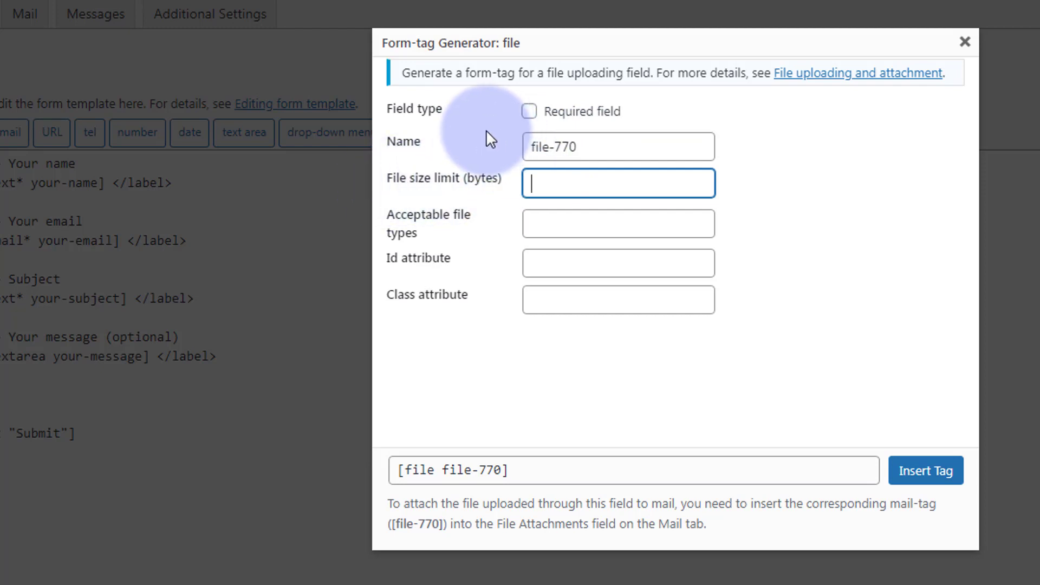
text(2mb)
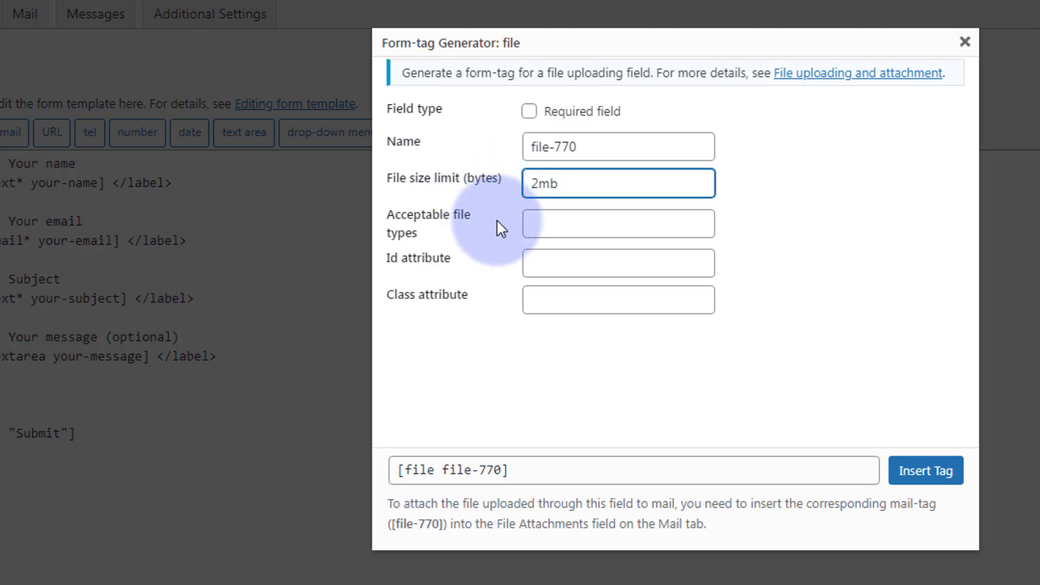
Set the acceptable file types to doc|docx|pdf|jpg|png.
click(548, 223)
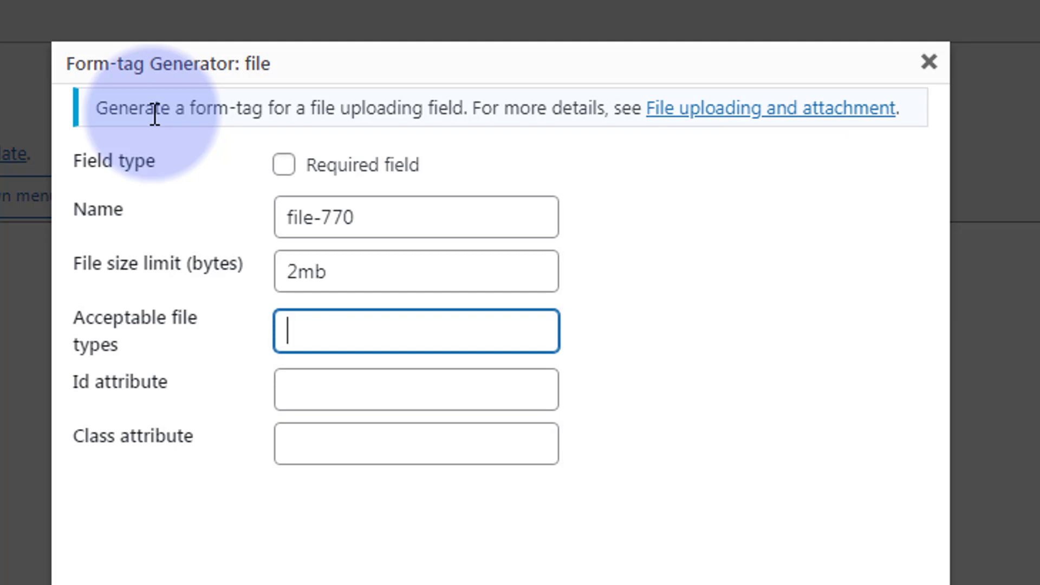
text(doc)
text(|do)
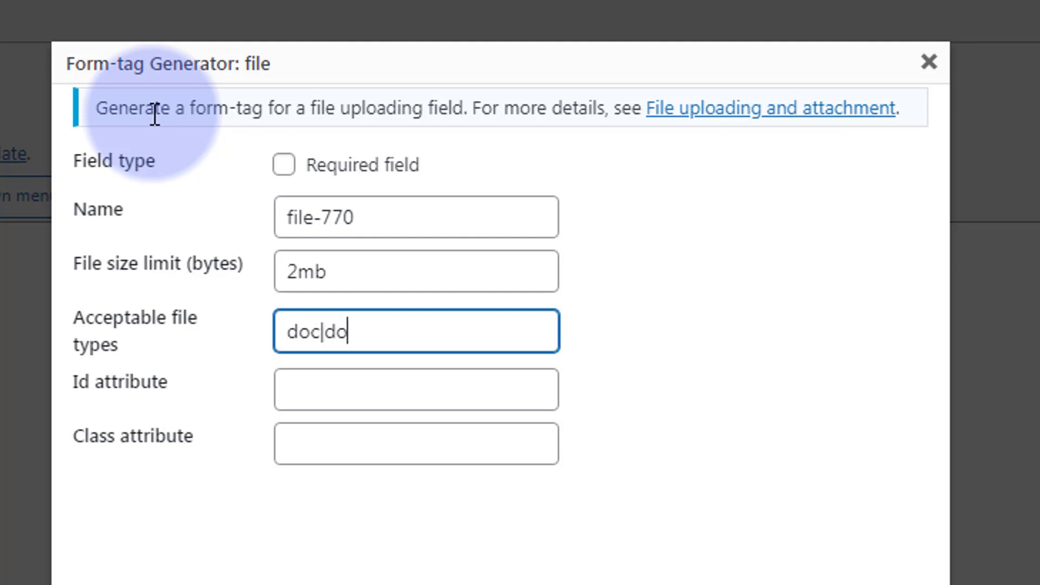
text(cx|pdf)
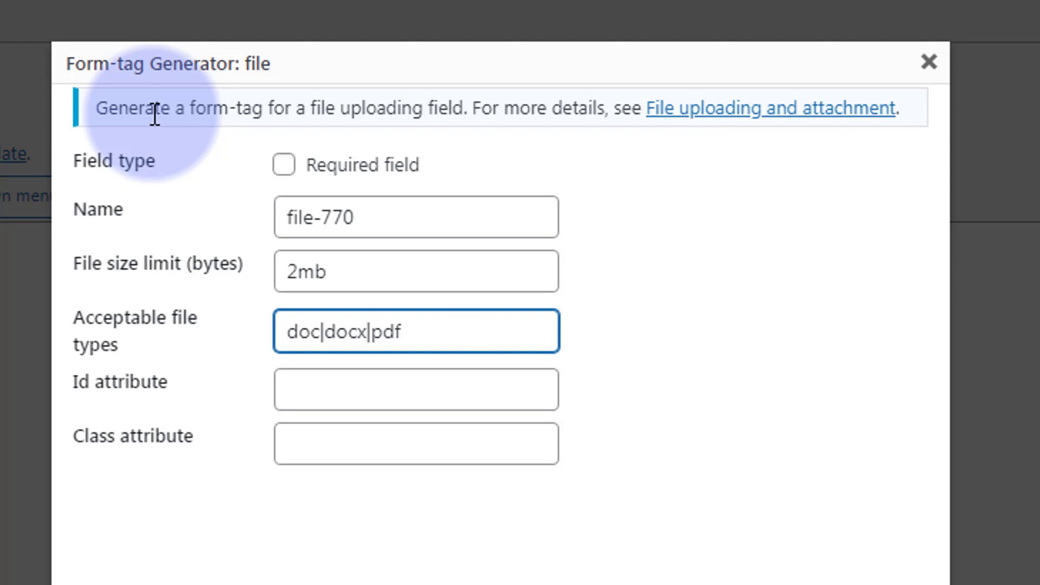
text(|jpg|png)
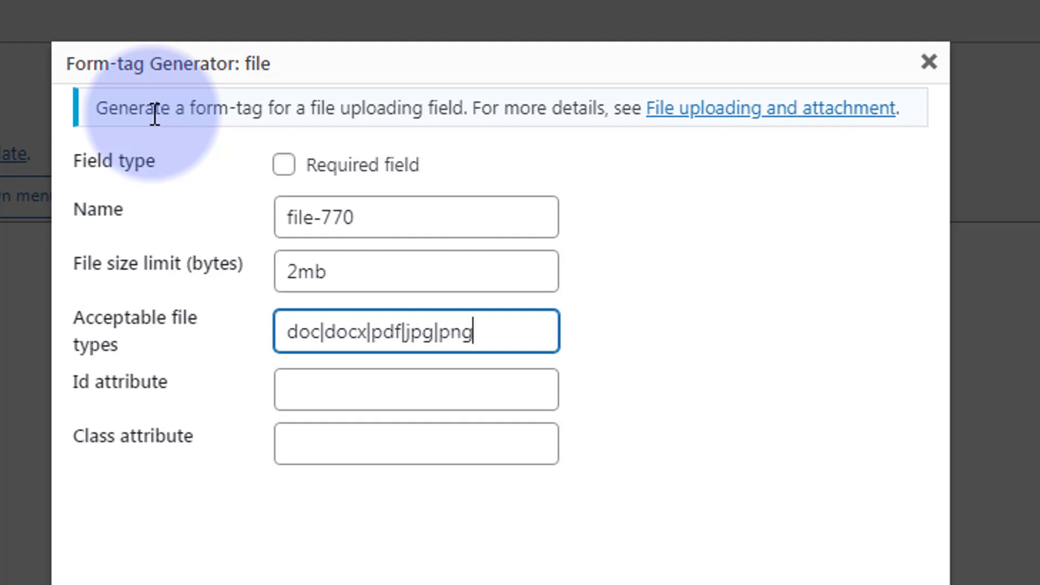
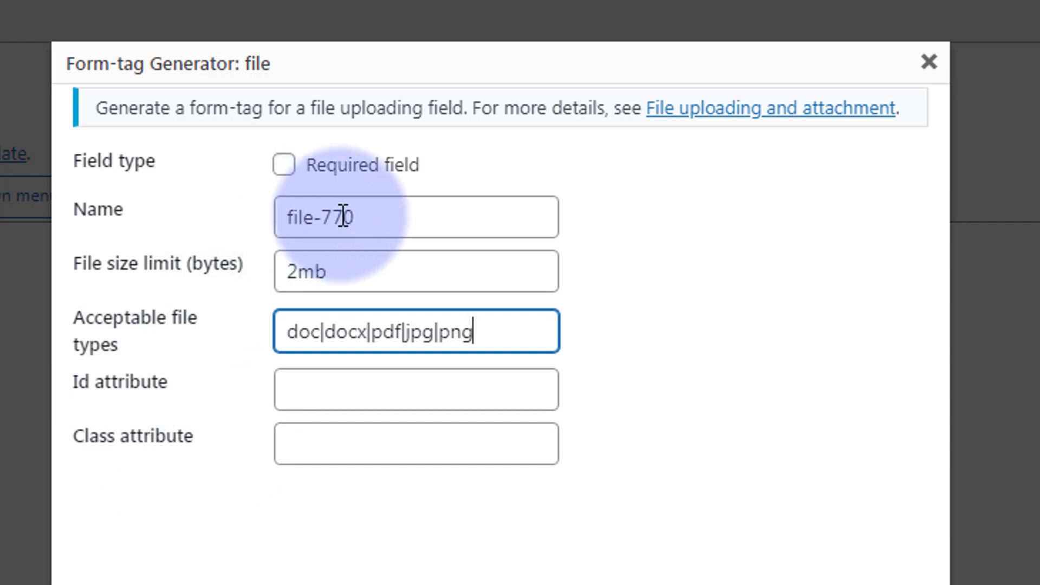
Copy the file field's name and insert the generated file tag into the form template.
drag(357, 217, 301, 217)
key(ctrl+c)
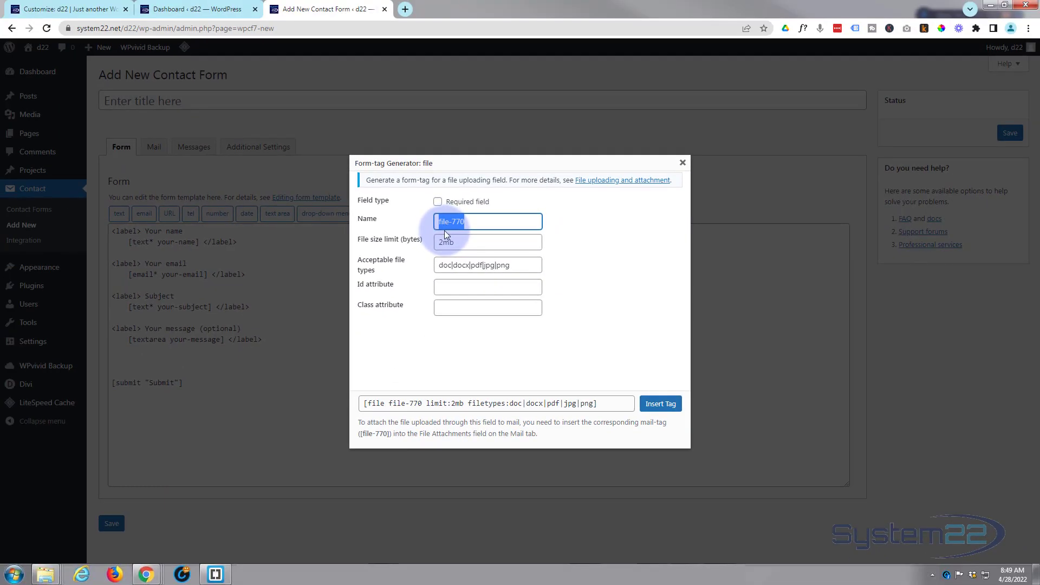
click(662, 409)
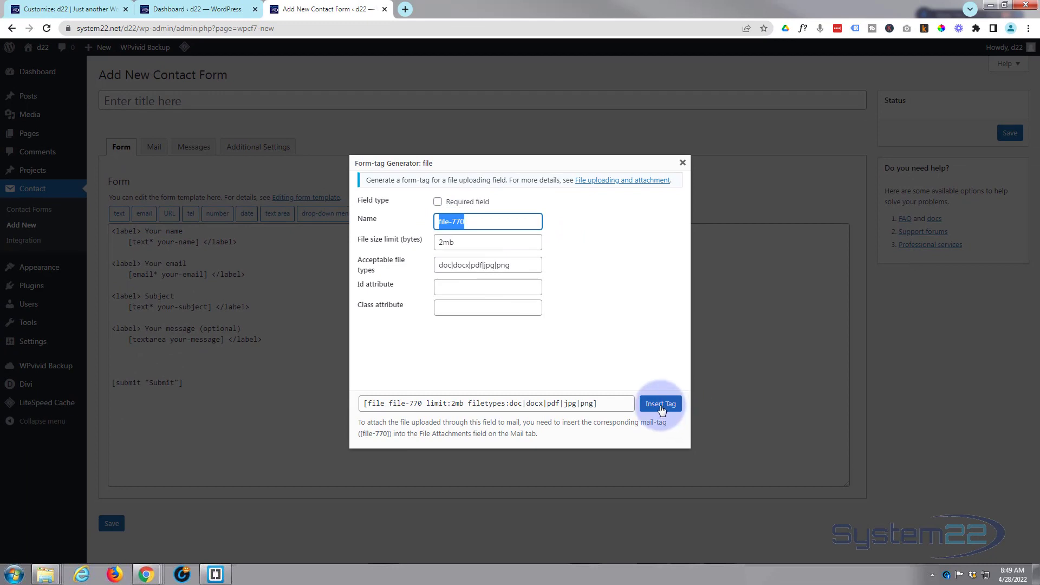
click(661, 405)
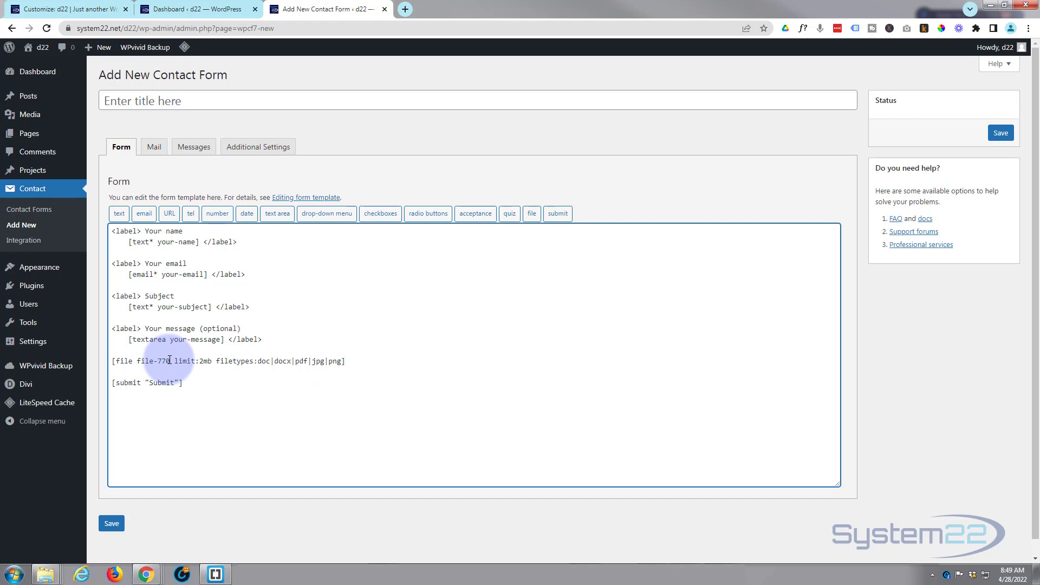
Enter the mail-tag [file-770] as the file attachment in the form's mail template.
click(152, 150)
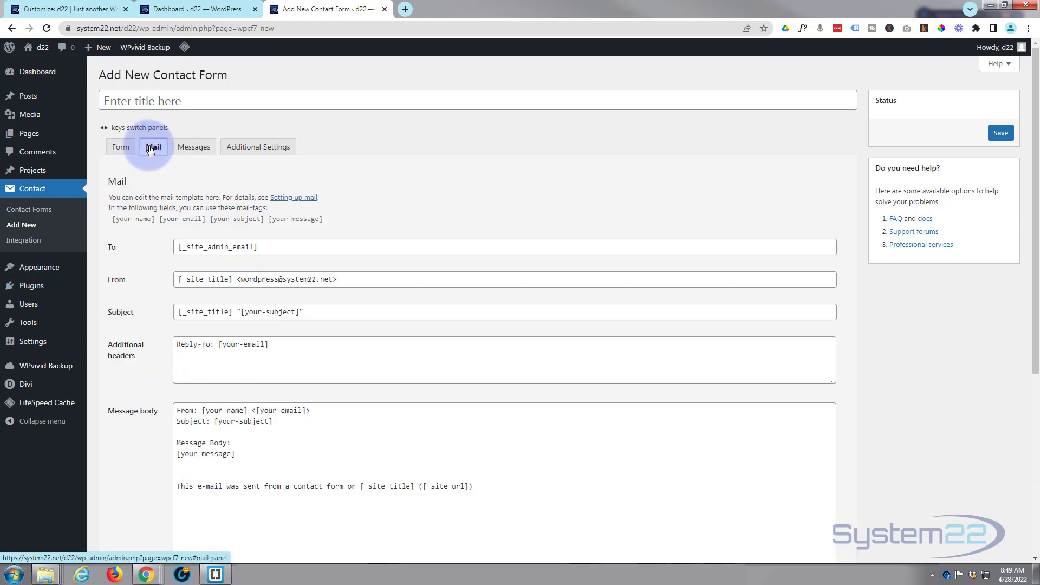
scroll(264, 243, down, 5)
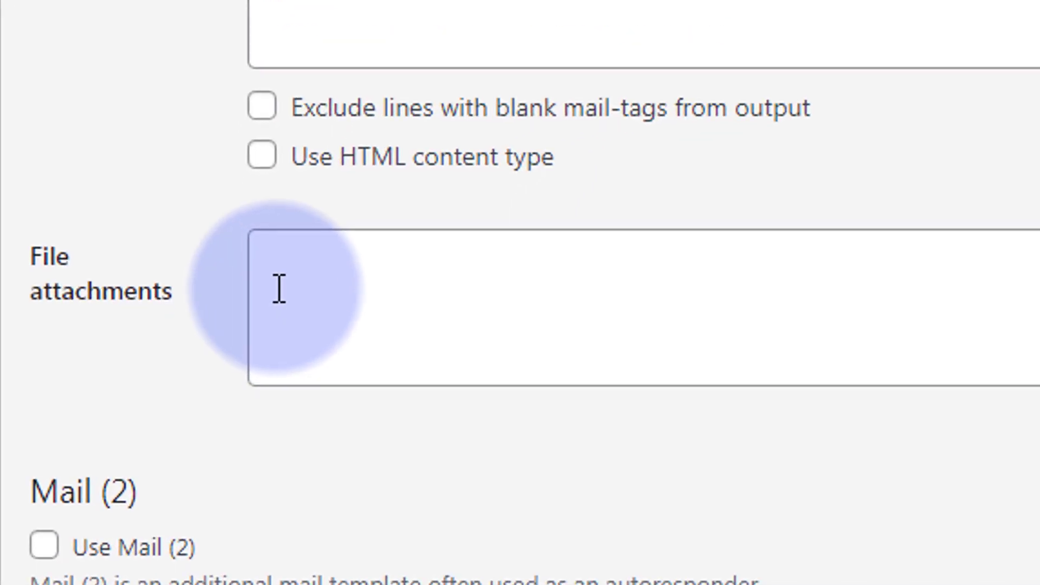
click(378, 266)
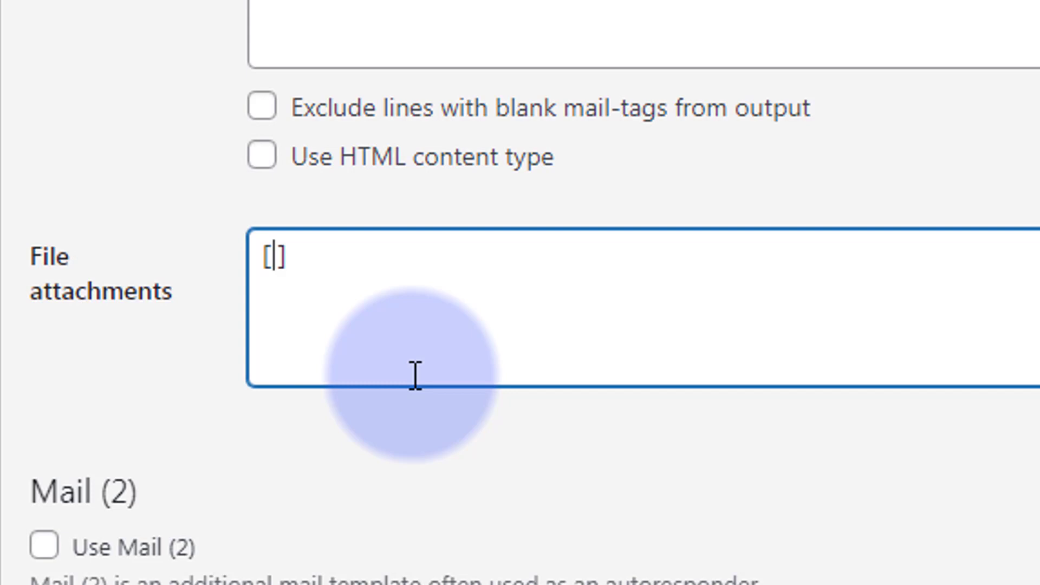
key(ctrl+v)
click(515, 276)
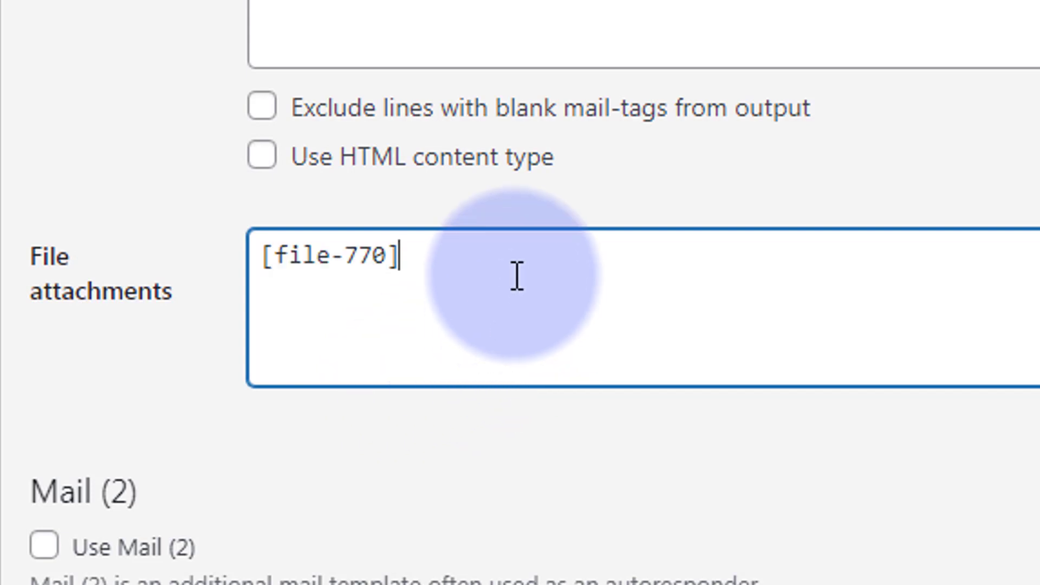
Save the contact form with the title "form 2" and copy its shortcode.
scroll(236, 374, up, 5)
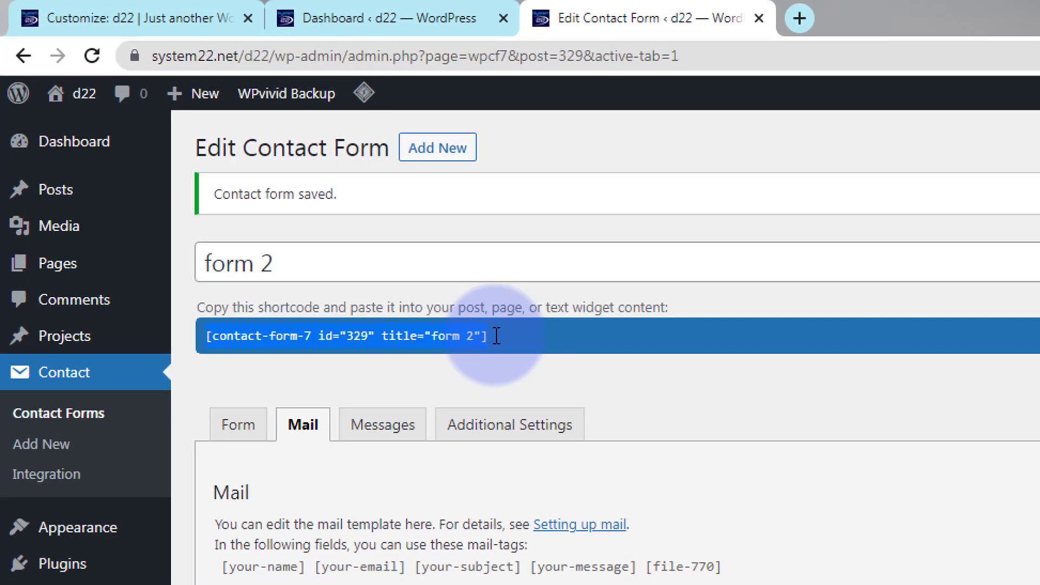
drag(247, 169, 151, 171)
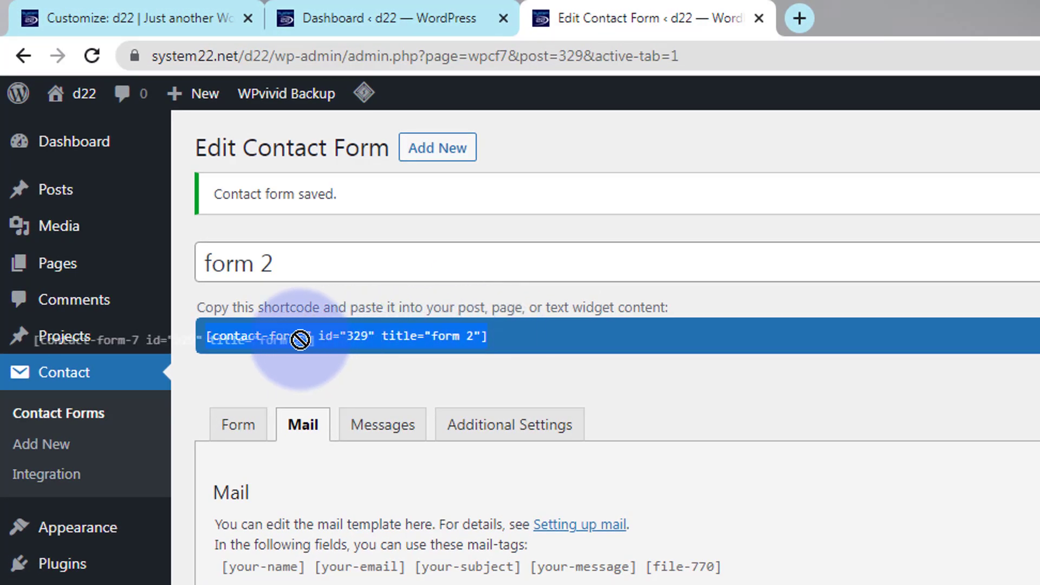
drag(300, 340, 266, 342)
right_click(256, 335)
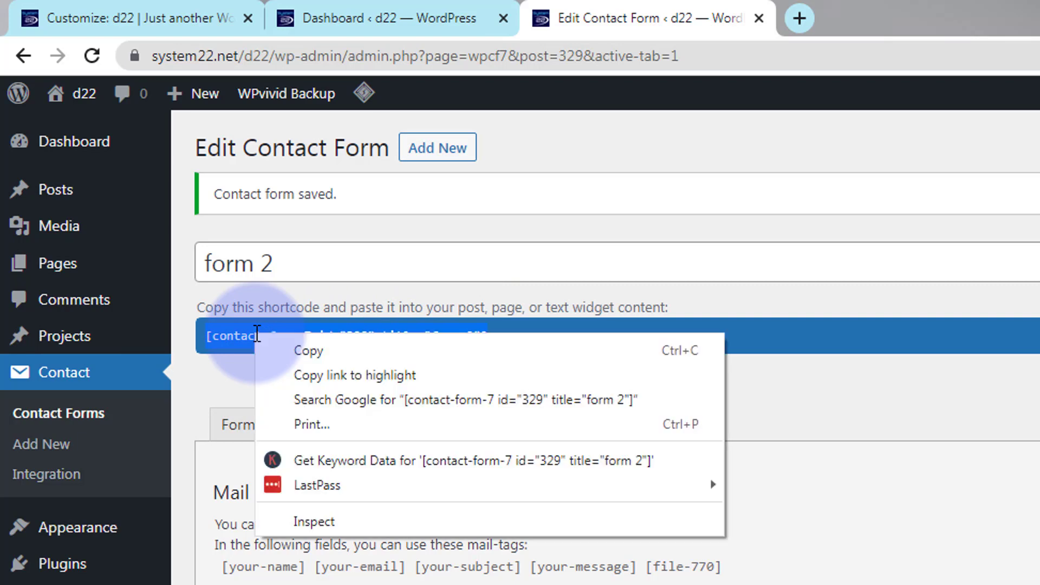
click(317, 350)
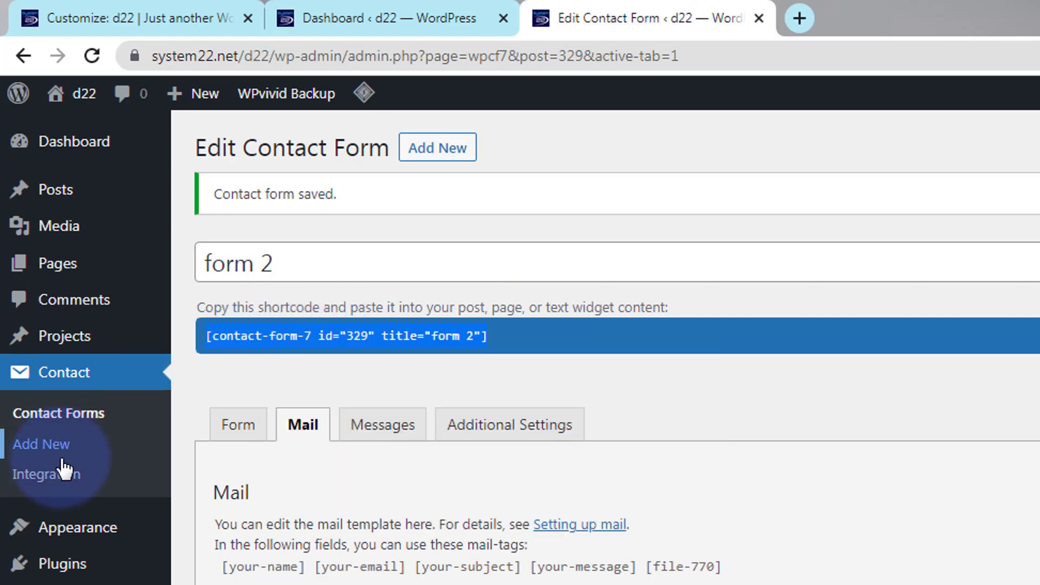
Open the contact forms list and copy the shortcode of "form 2".
click(54, 426)
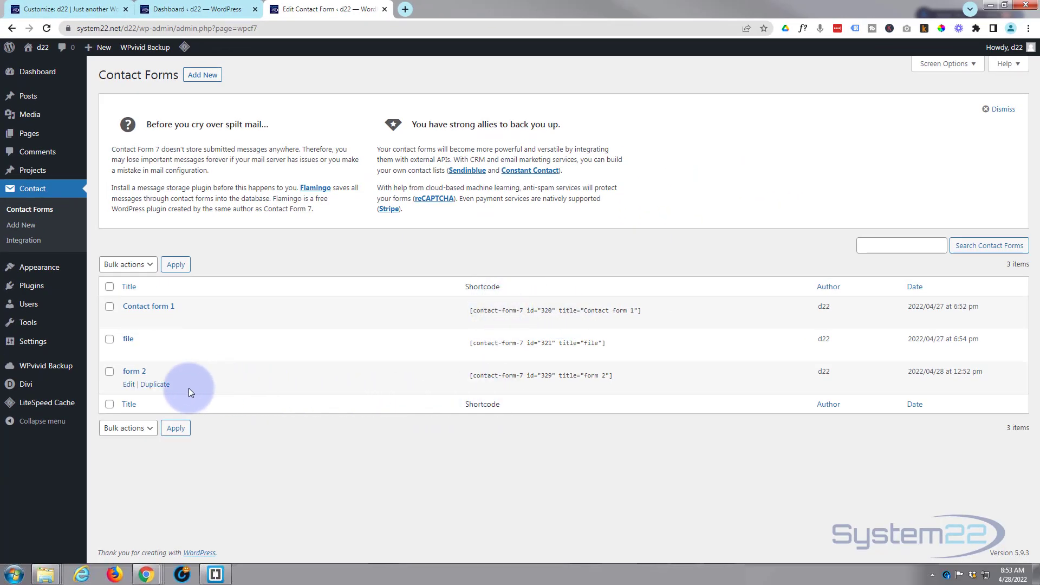
click(470, 377)
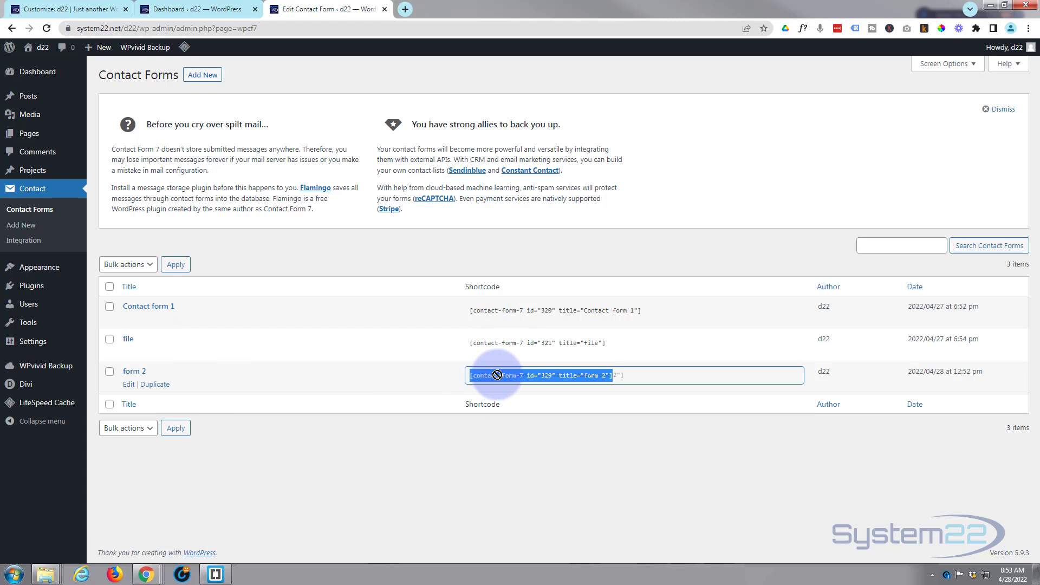
drag(470, 376, 520, 376)
right_click(529, 376)
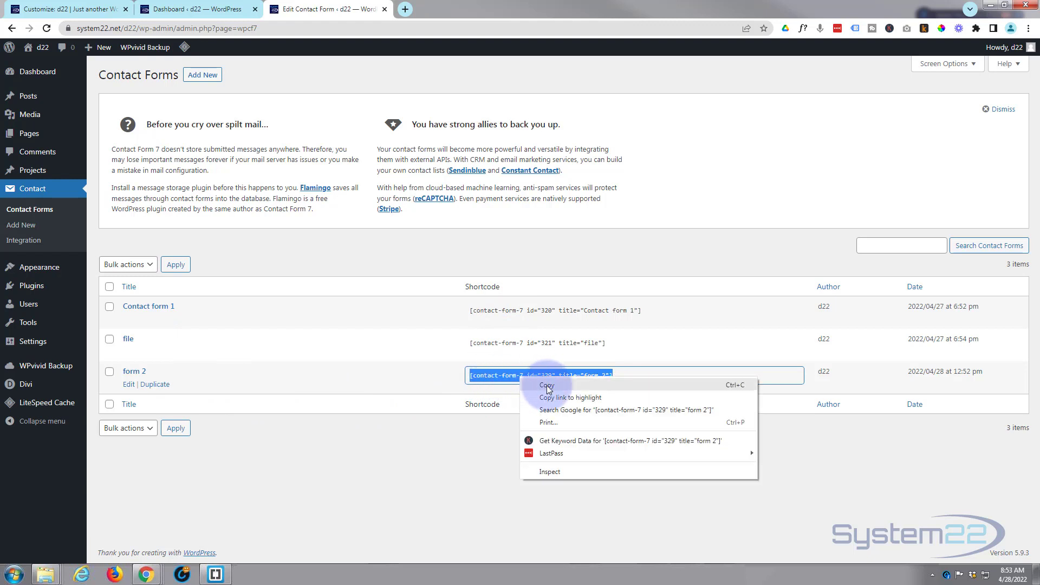
click(532, 384)
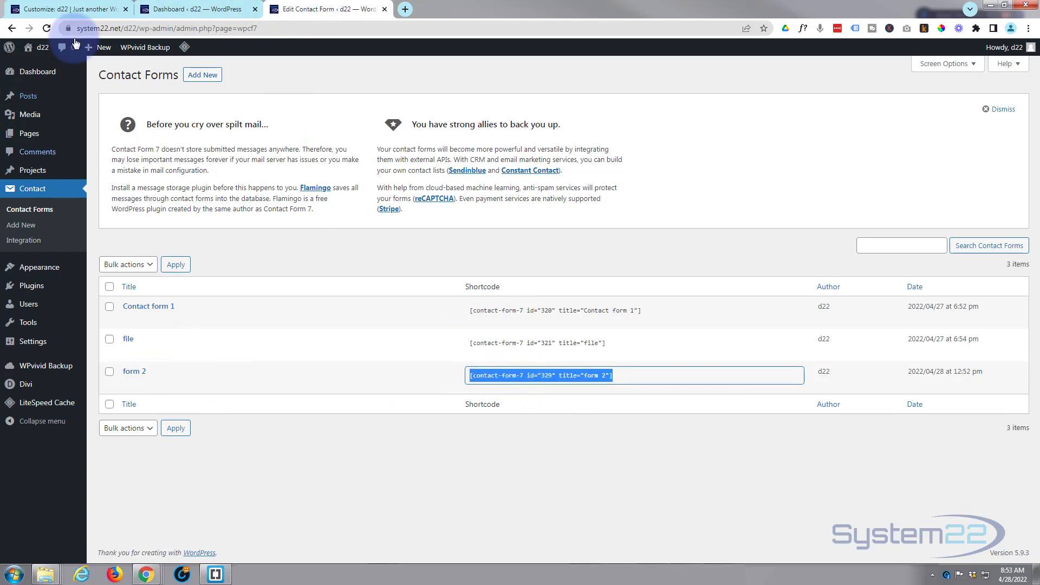
Create a new page in a separate browser tab, title it "Contact Us" and open it in the Divi Builder.
mouse_move(98, 47)
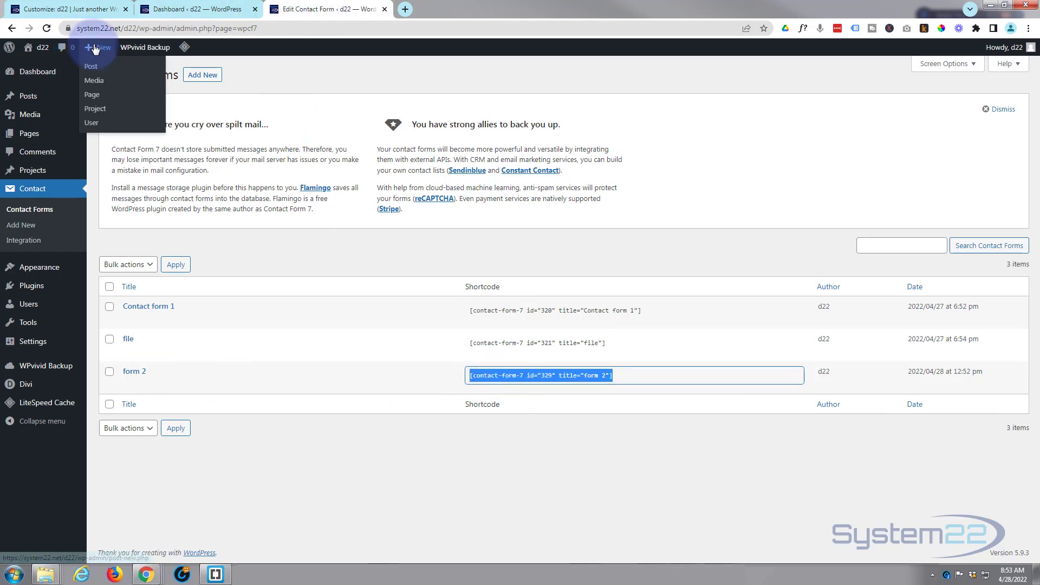
middle_click(97, 97)
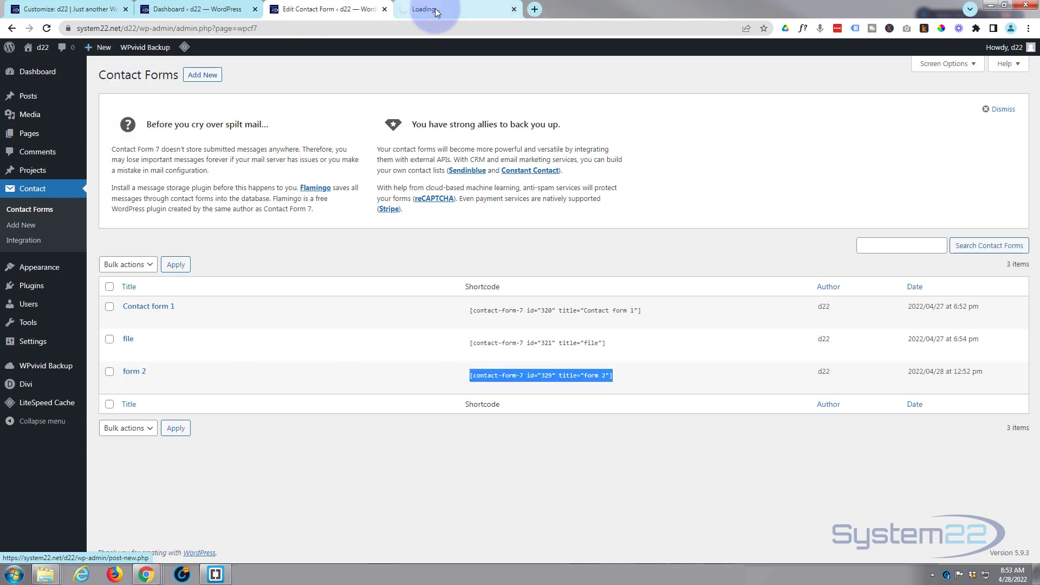
click(439, 9)
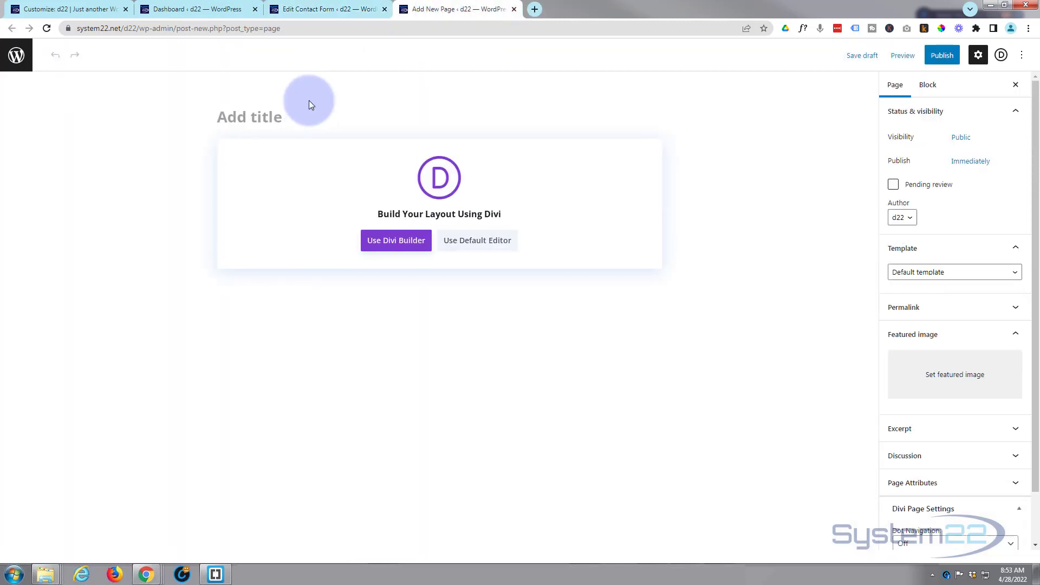
text(Contact Us)
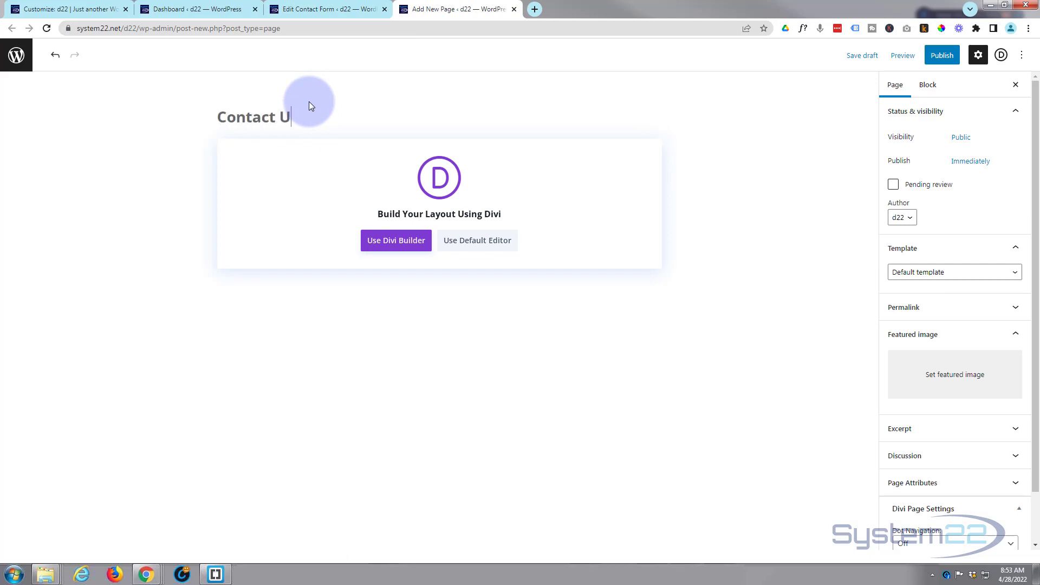
click(398, 241)
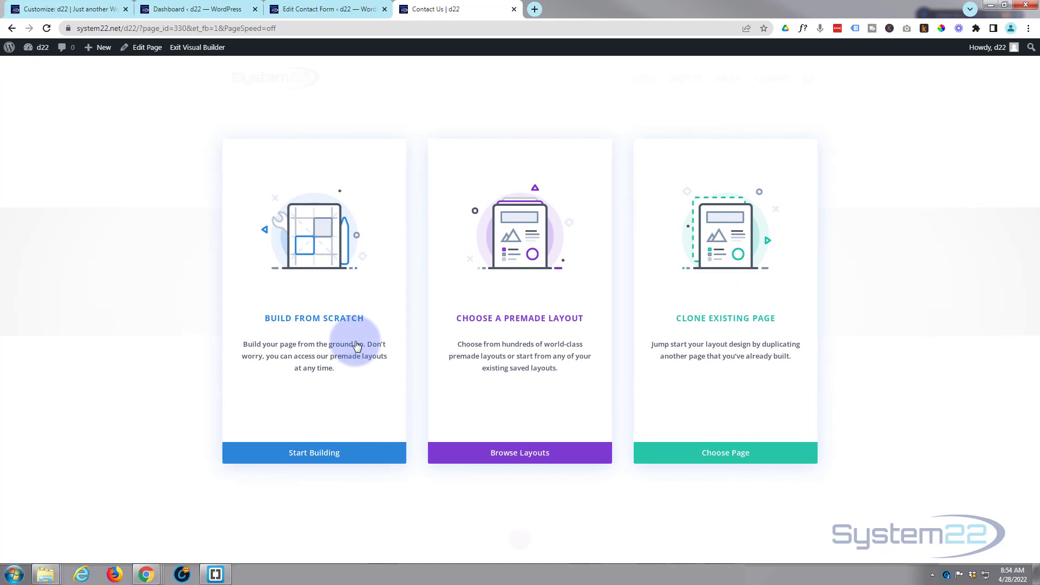
Start building the page from scratch with a single-column row containing a Code module.
click(313, 455)
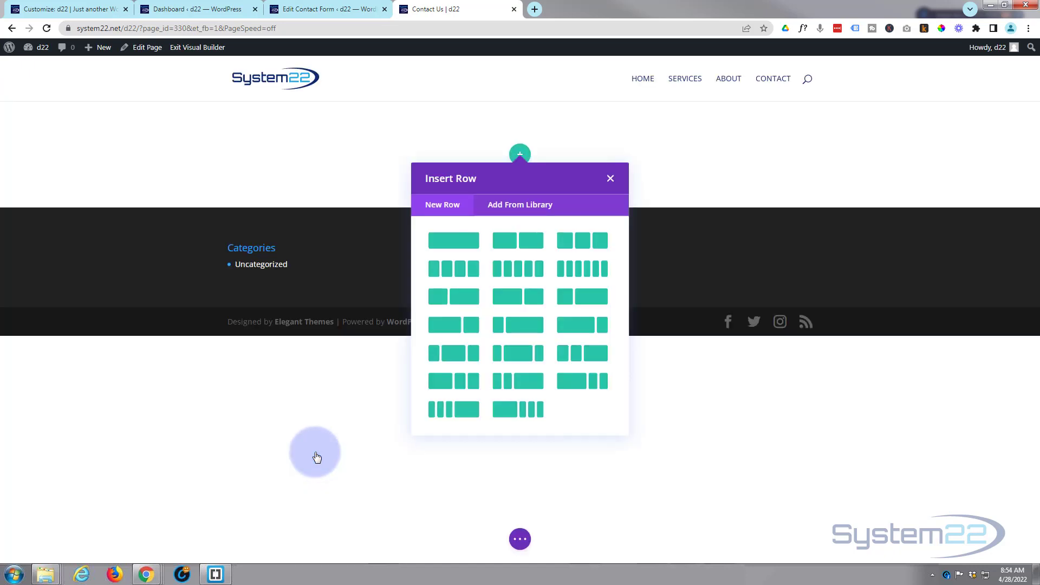
click(455, 241)
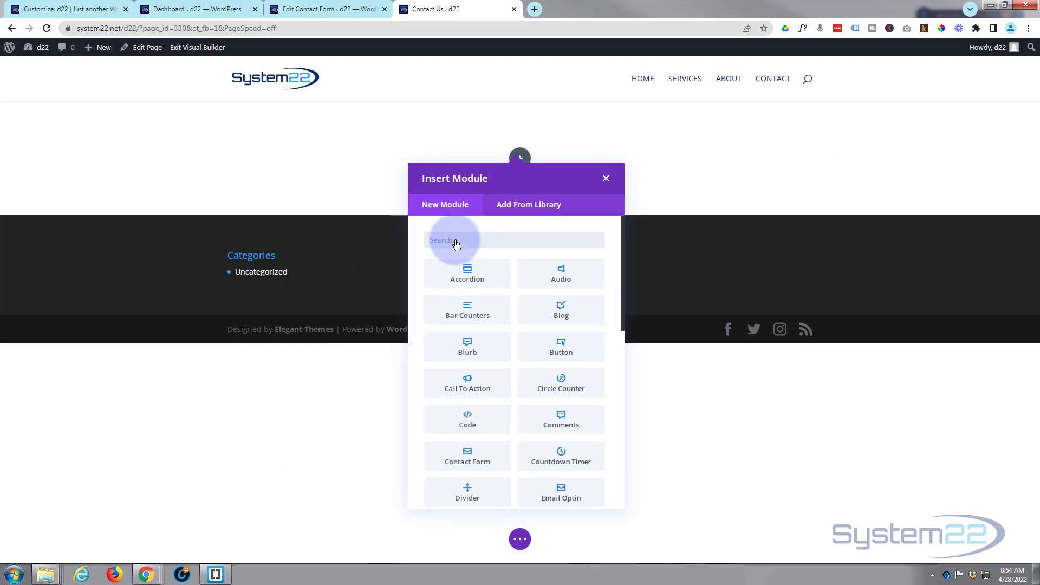
click(472, 423)
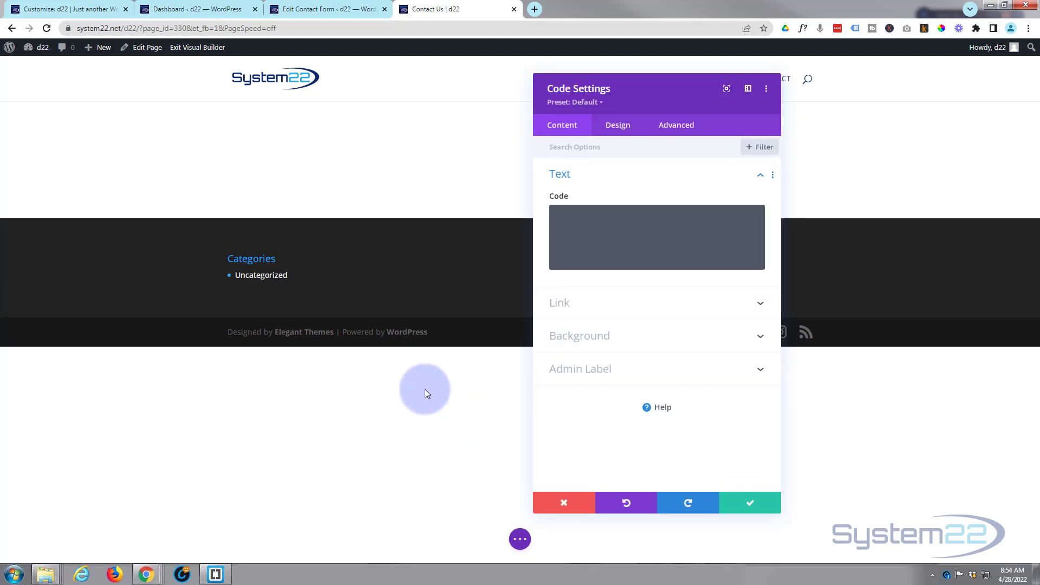
Paste the shortcode [contact-form-7 id="329" title="form 2"] into the Code module and accept its settings.
click(572, 225)
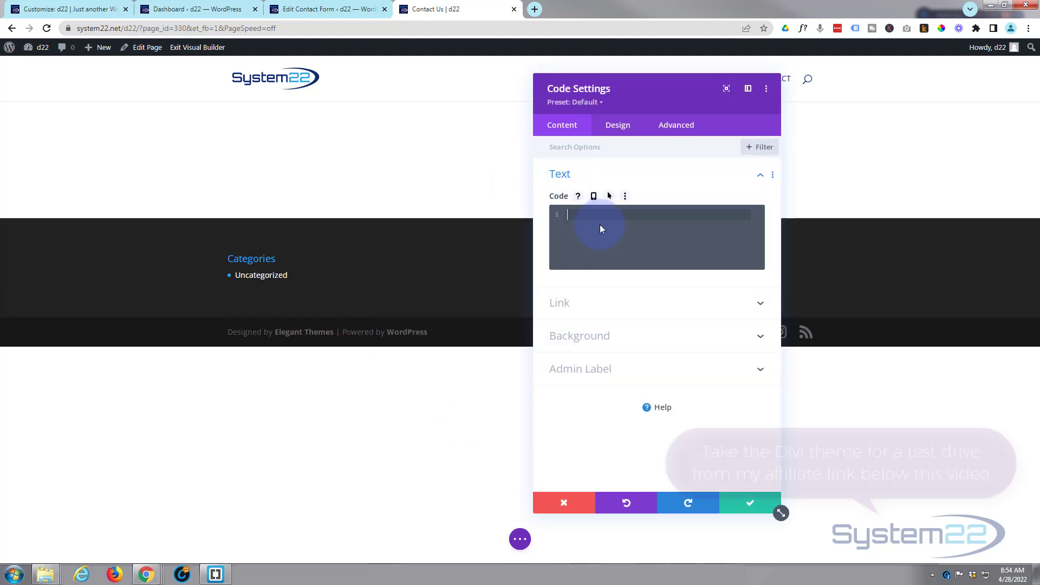
key(ctrl+v)
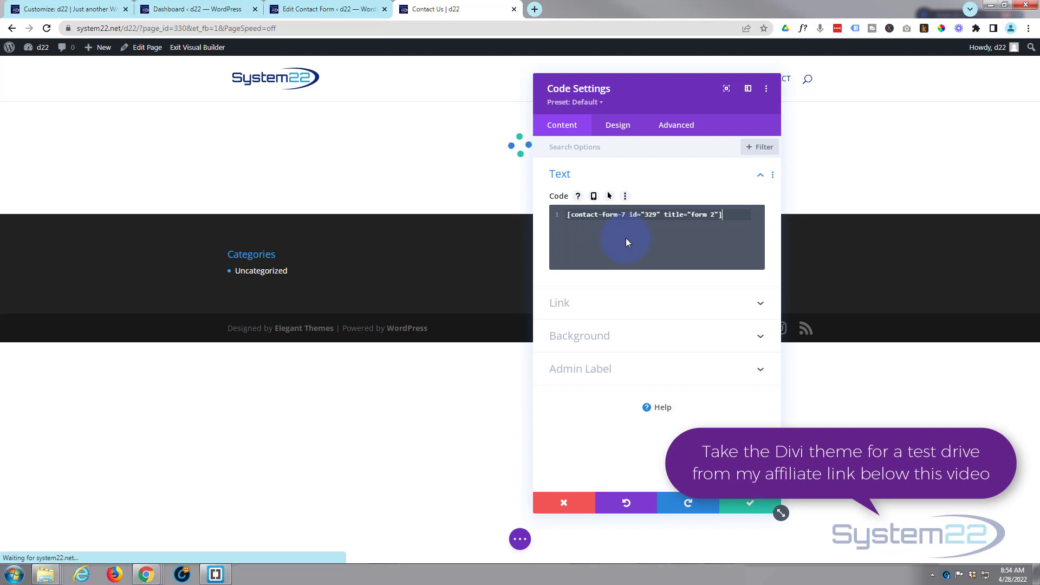
drag(641, 105, 899, 84)
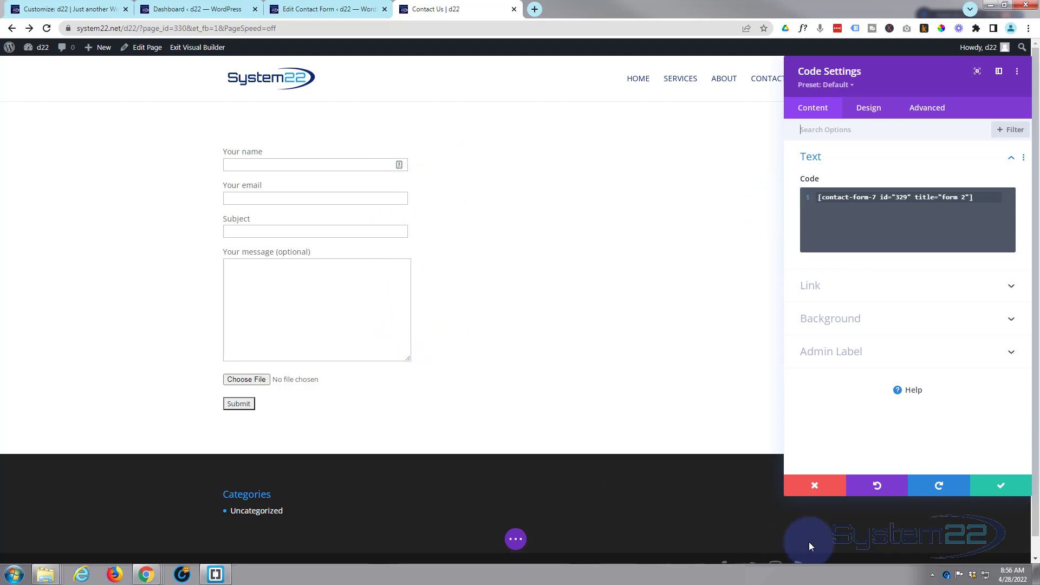
click(987, 490)
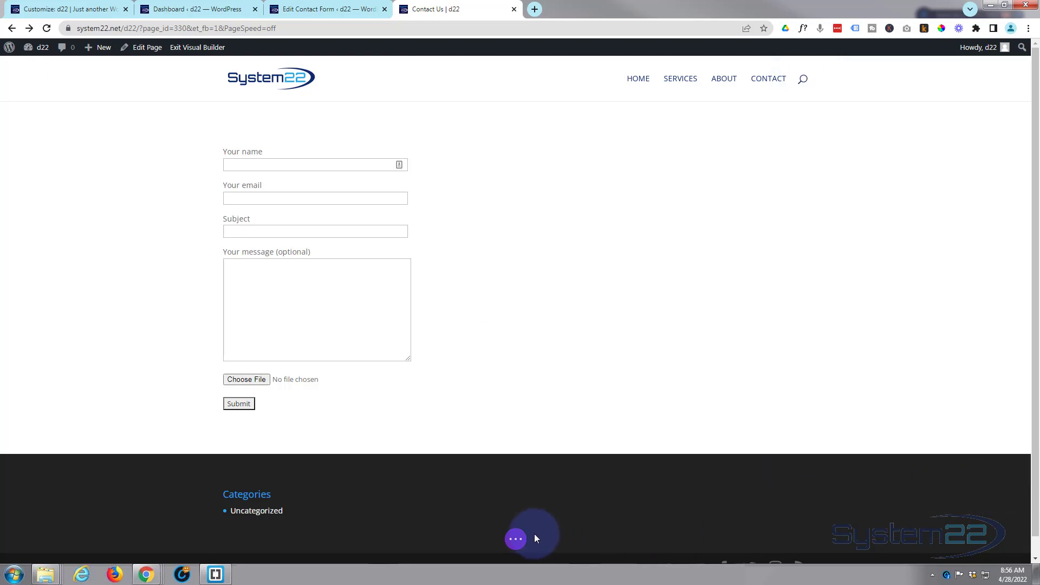
Save the Contact Us page and exit the Visual Builder to view the form on the live page.
click(516, 539)
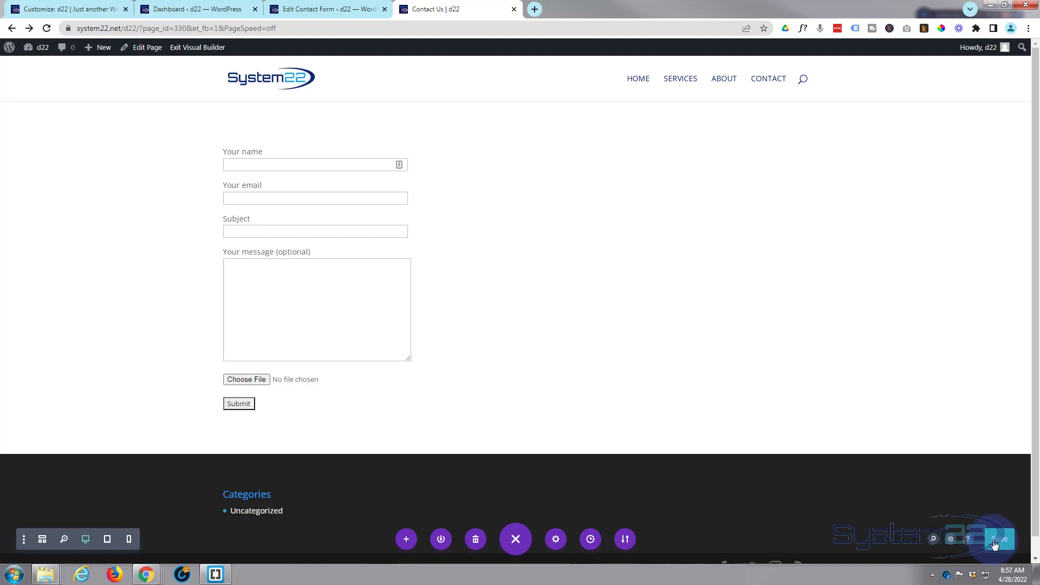
click(199, 48)
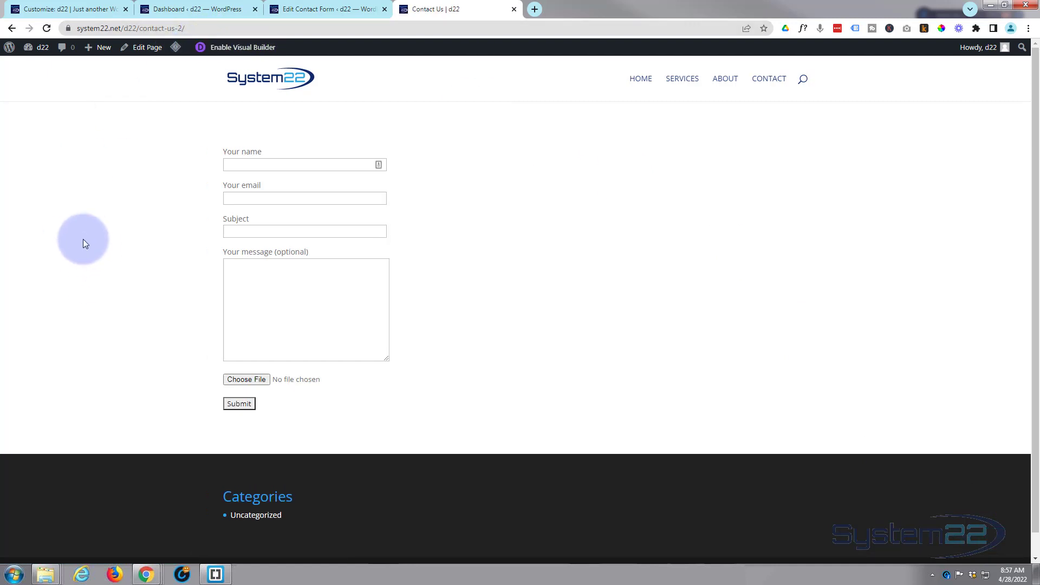
click(240, 164)
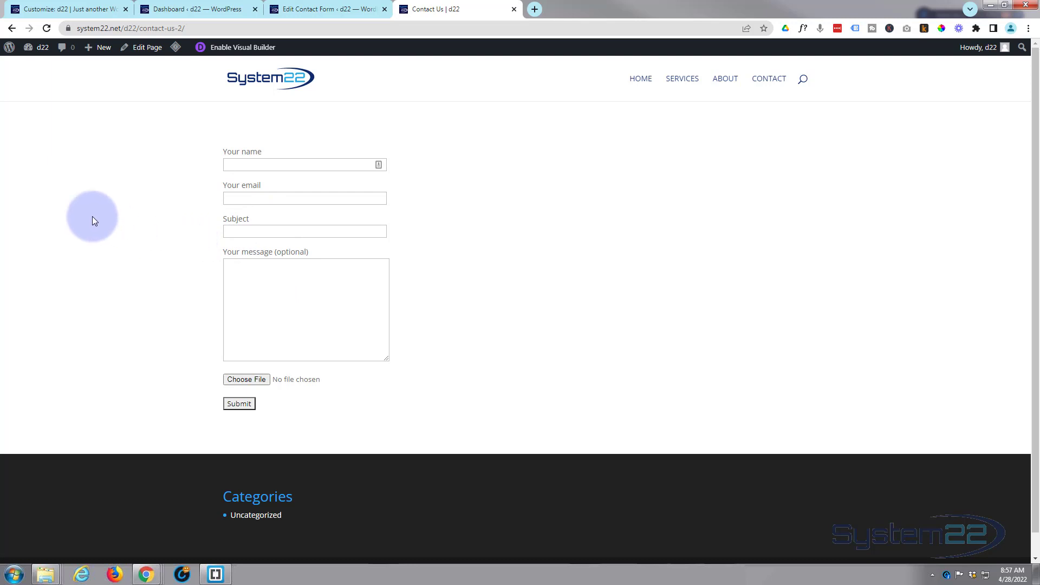
Return to the contact forms list, edit "form 2" and delete the opening label and "Your name" text above the name field tag.
click(329, 9)
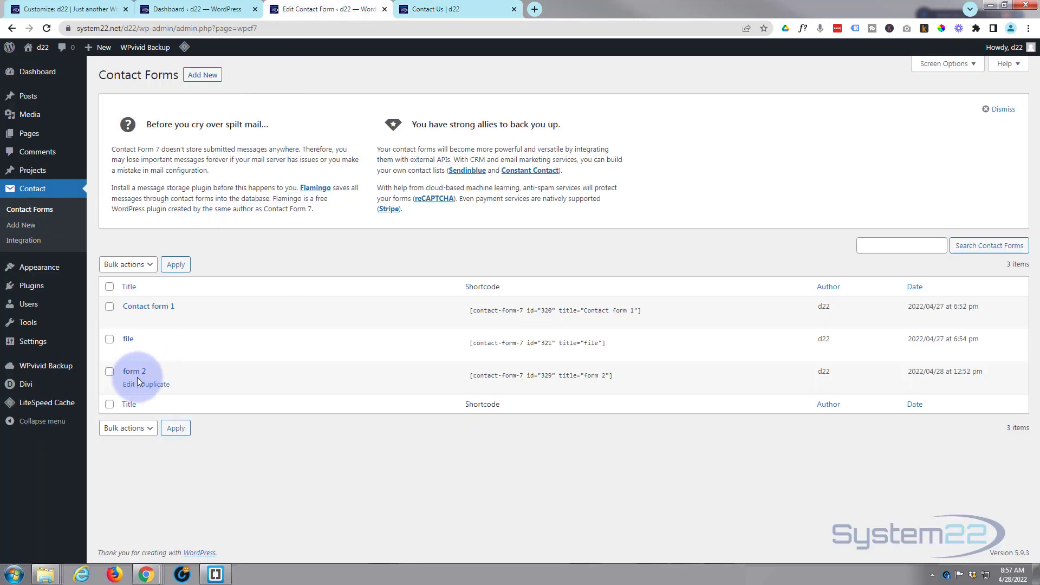
click(129, 384)
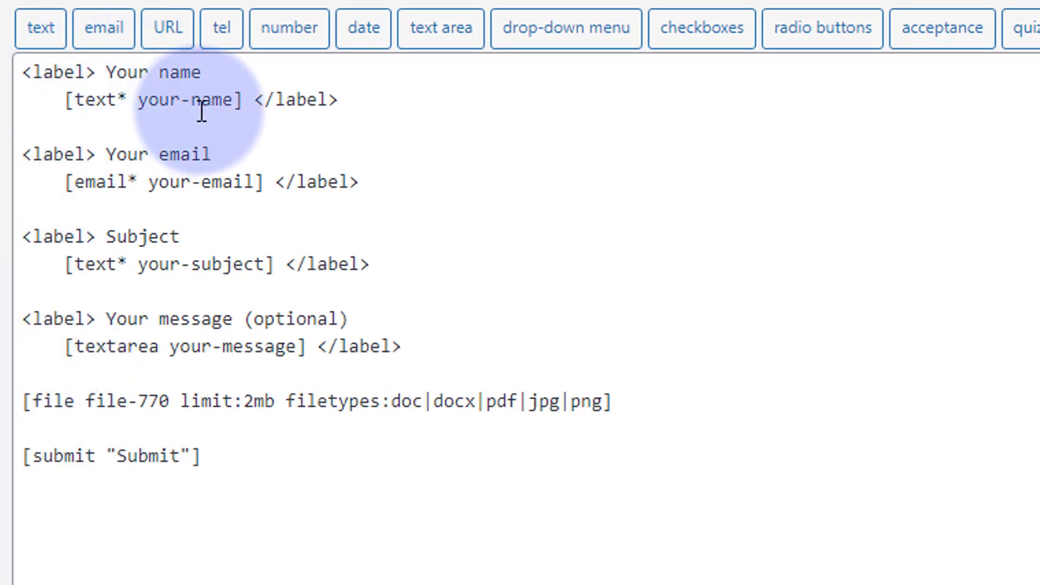
drag(24, 66, 212, 74)
key(BackSpace)
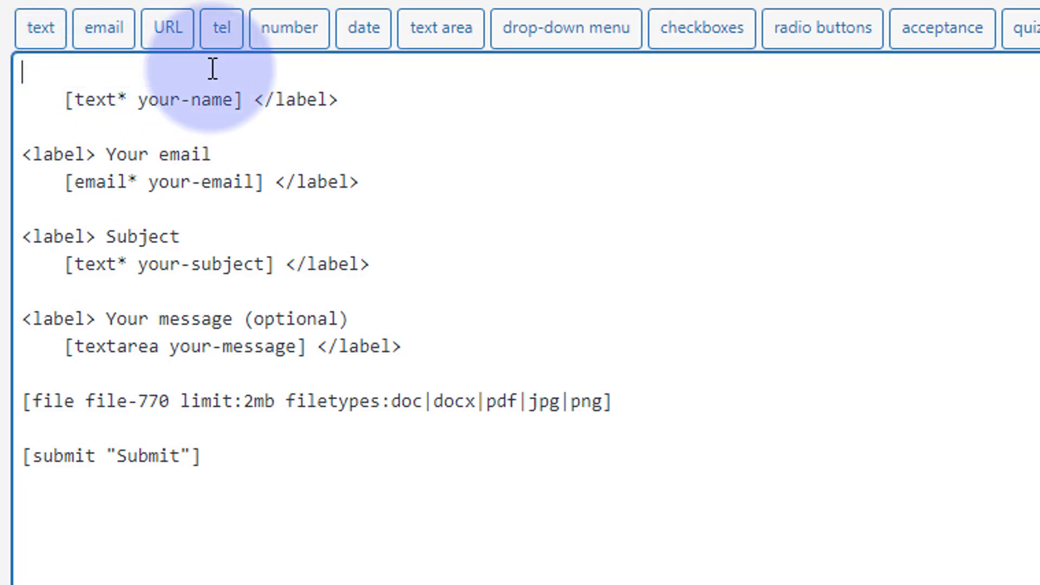
Add placeholder "Your Name" inside the your-name tag of the form template.
click(234, 99)
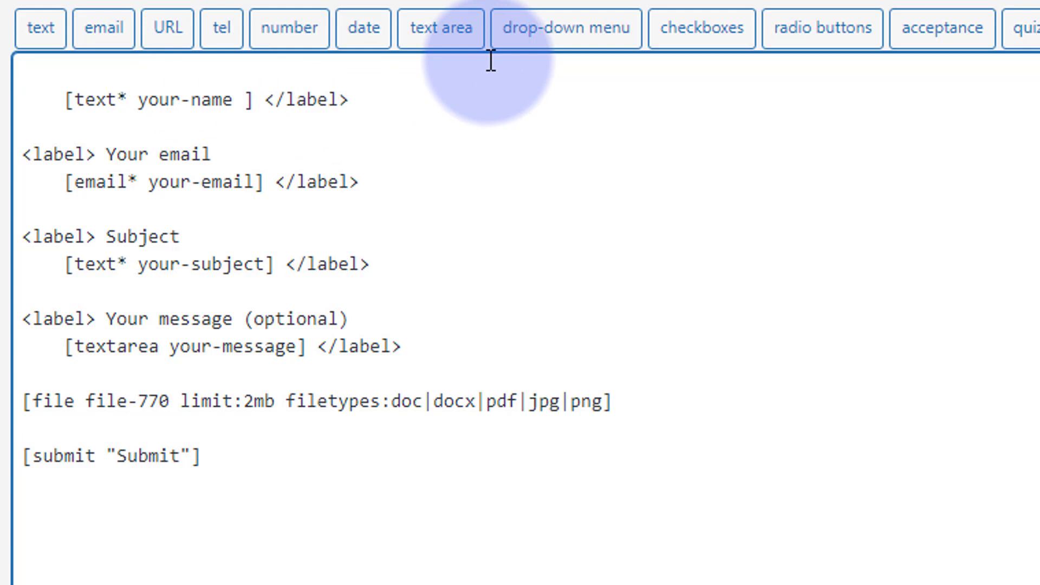
text(placehol)
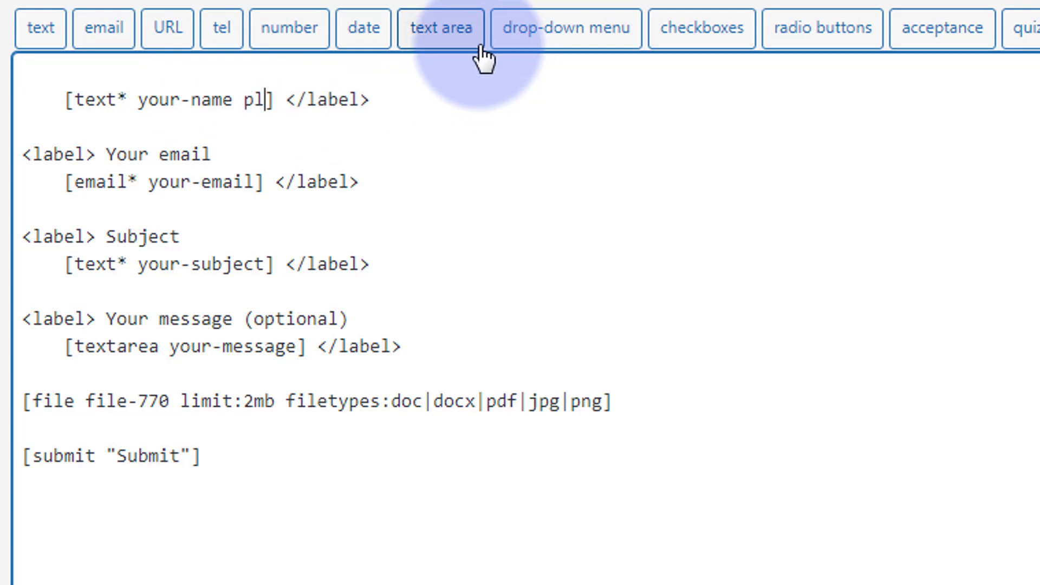
text(der )
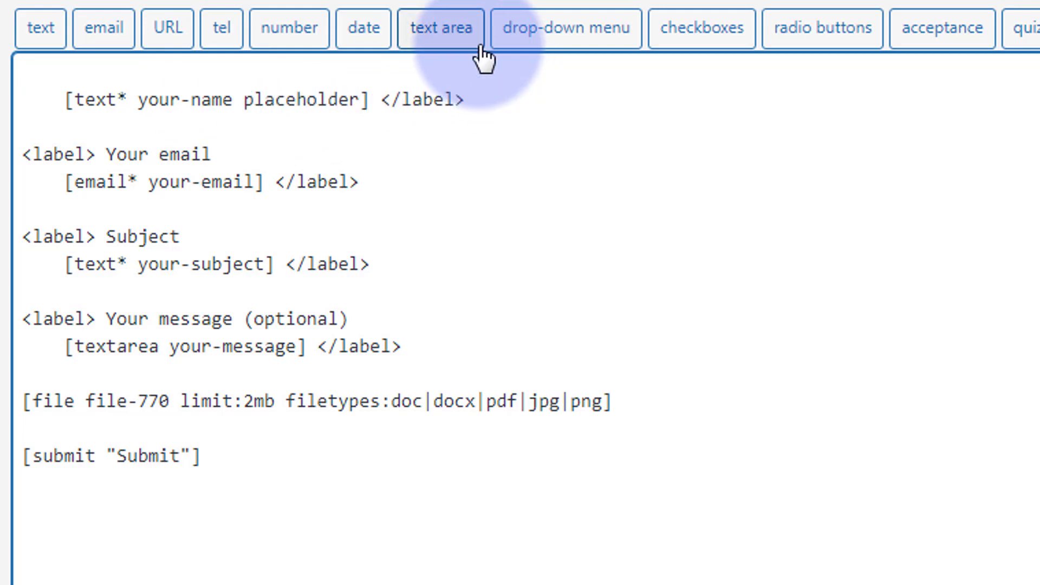
text(")
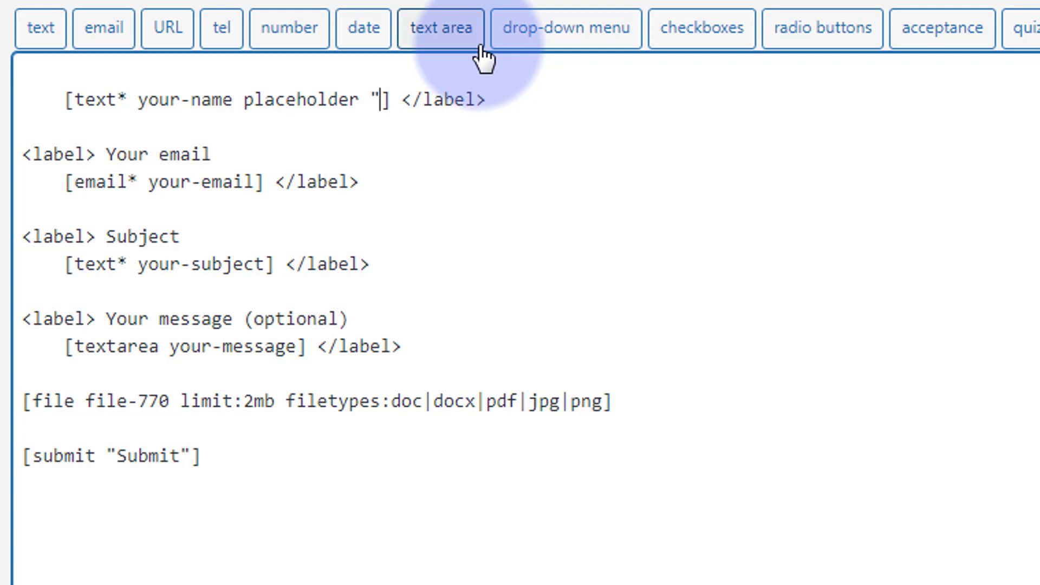
text(")
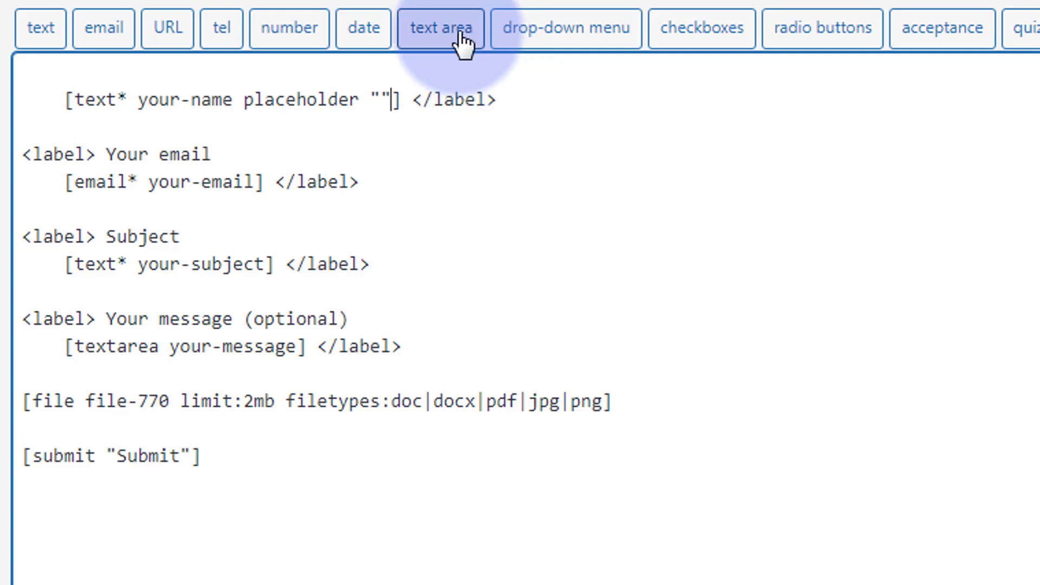
click(381, 99)
text(Your Name)
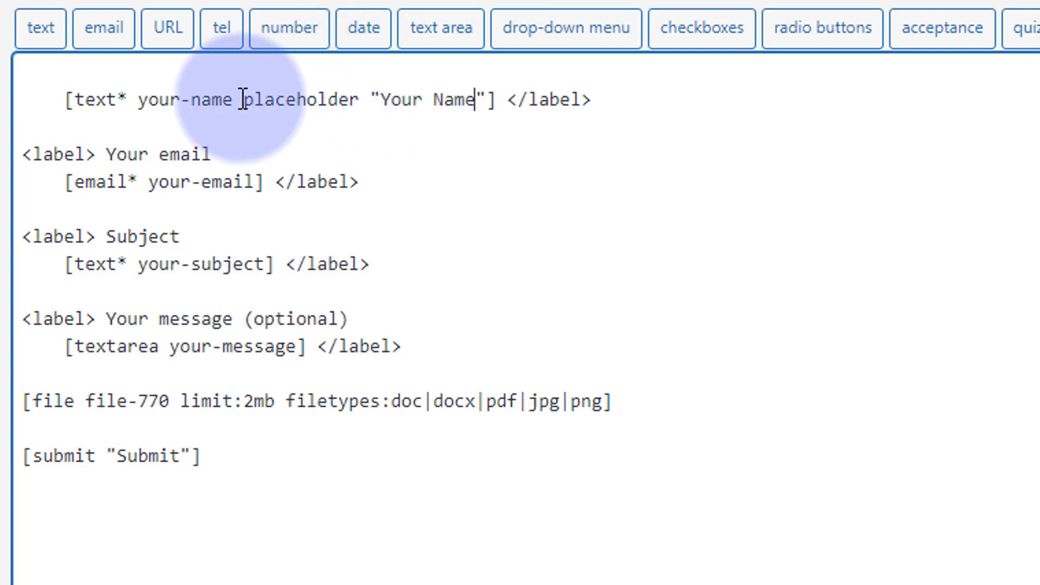
Copy the name field's placeholder attribute into the your-email tag and change its text to "Your Email".
drag(243, 99, 489, 102)
key(ctrl+c)
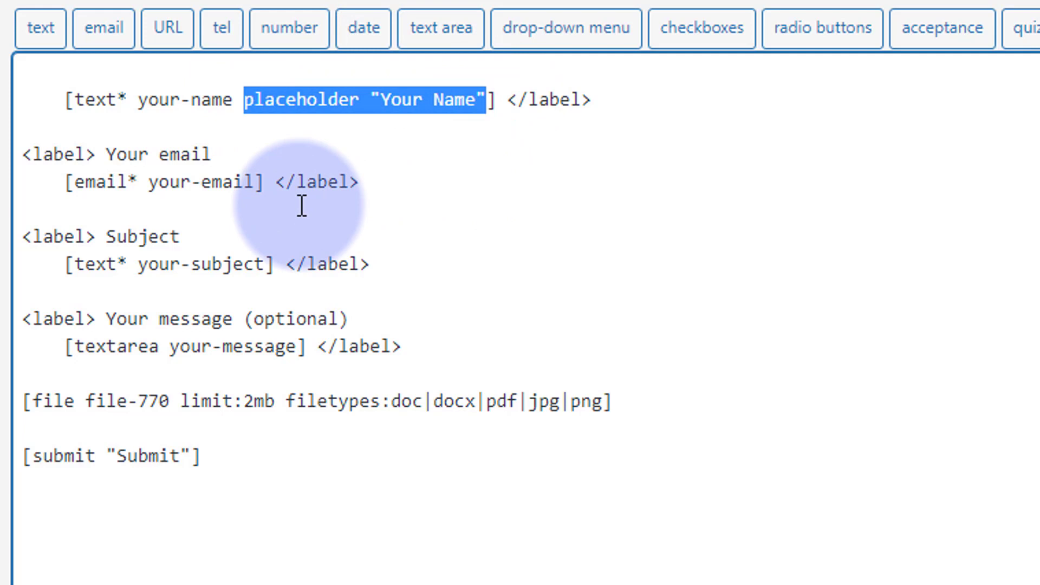
click(255, 182)
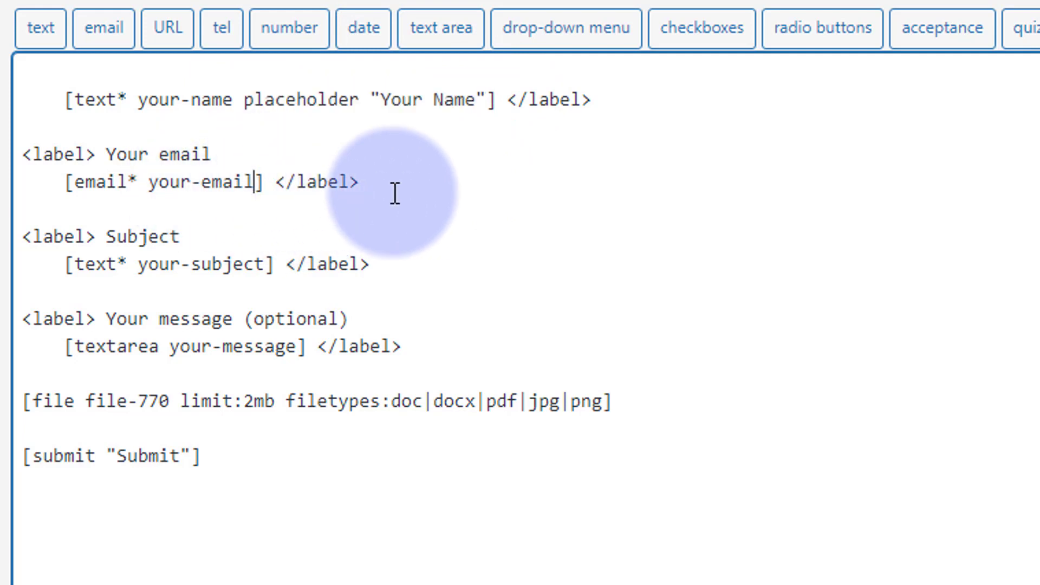
key(ctrl+v)
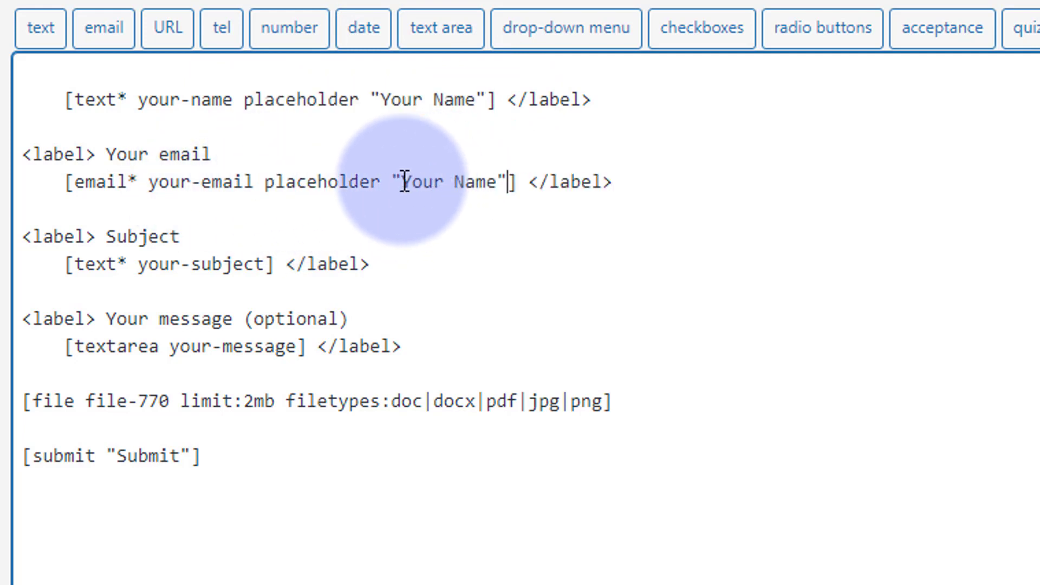
click(404, 181)
click(457, 182)
drag(467, 181, 494, 186)
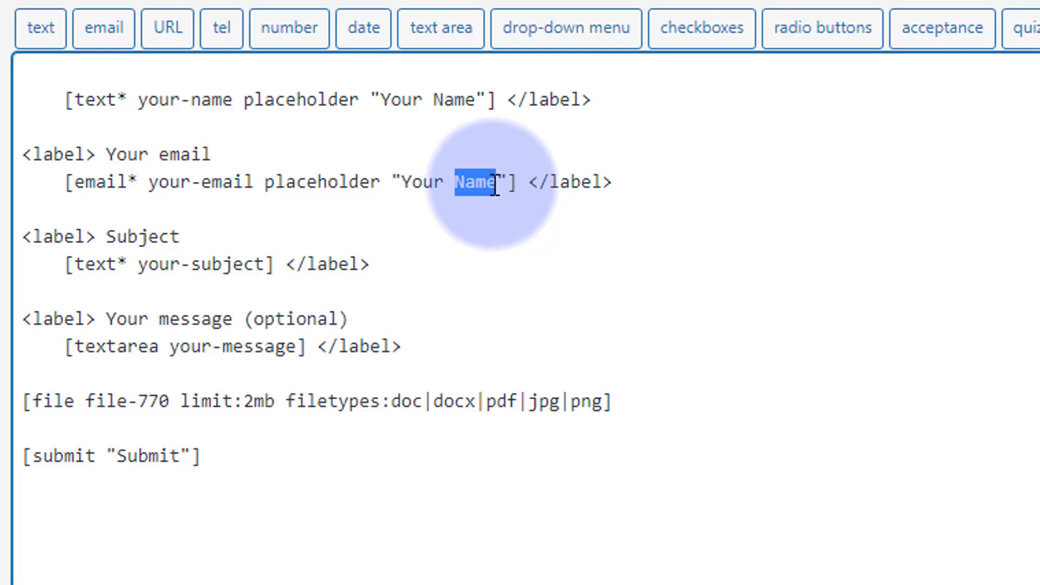
text(Email)
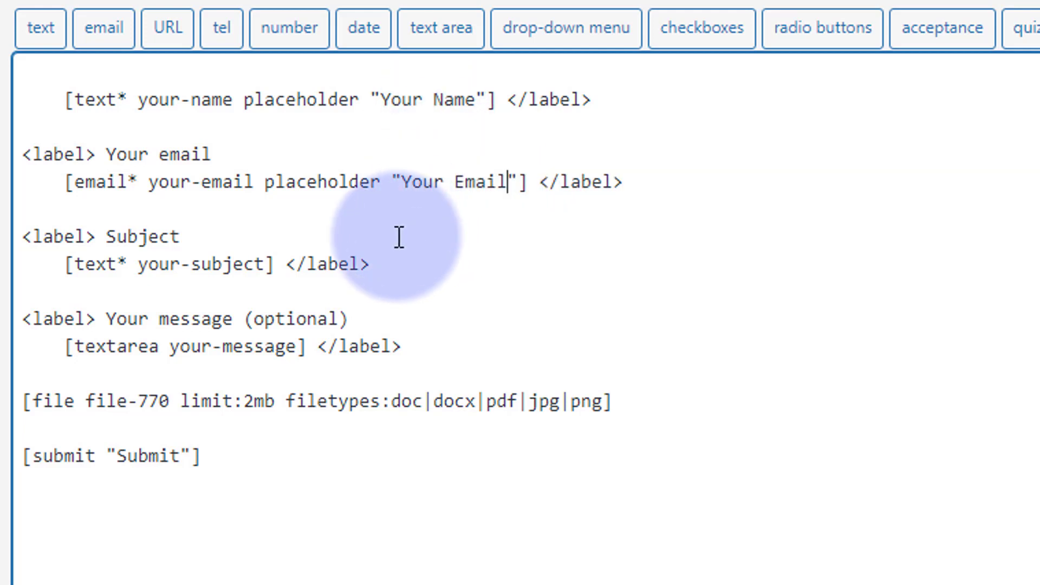
Paste the placeholder attribute into the your-subject tag and change its text to "Subject".
click(268, 266)
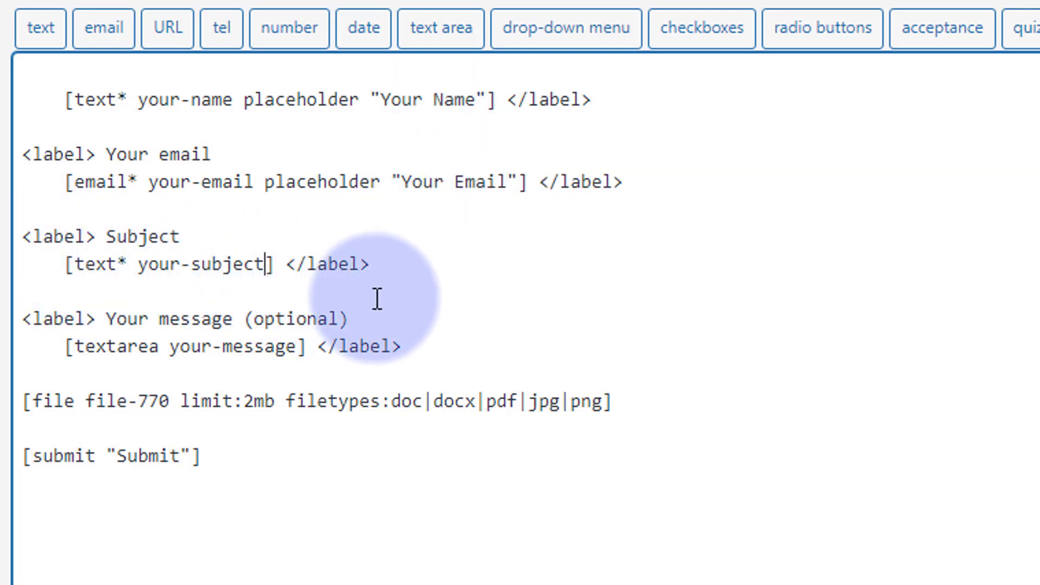
key(ctrl+v)
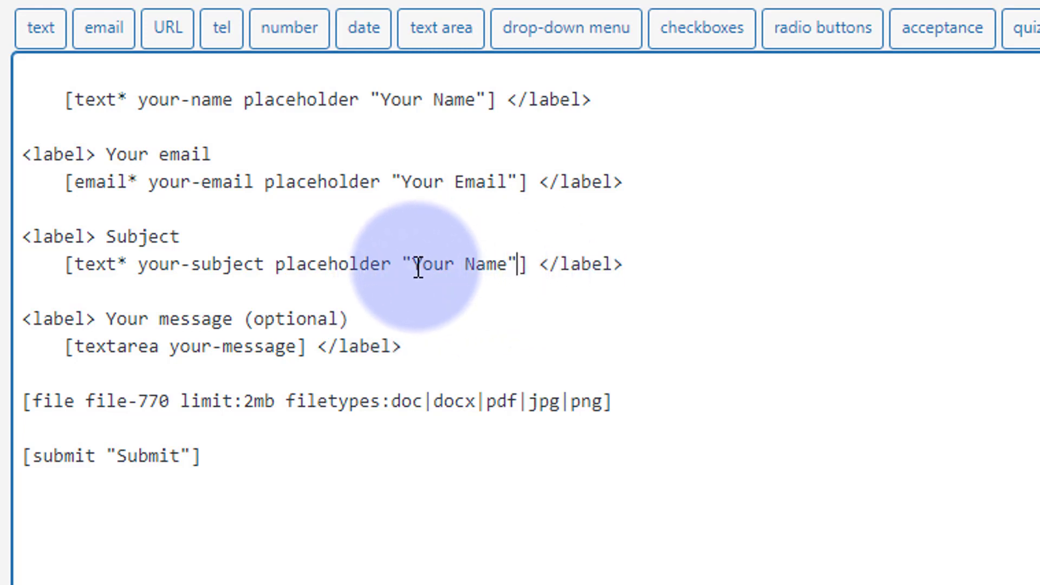
drag(414, 265, 508, 270)
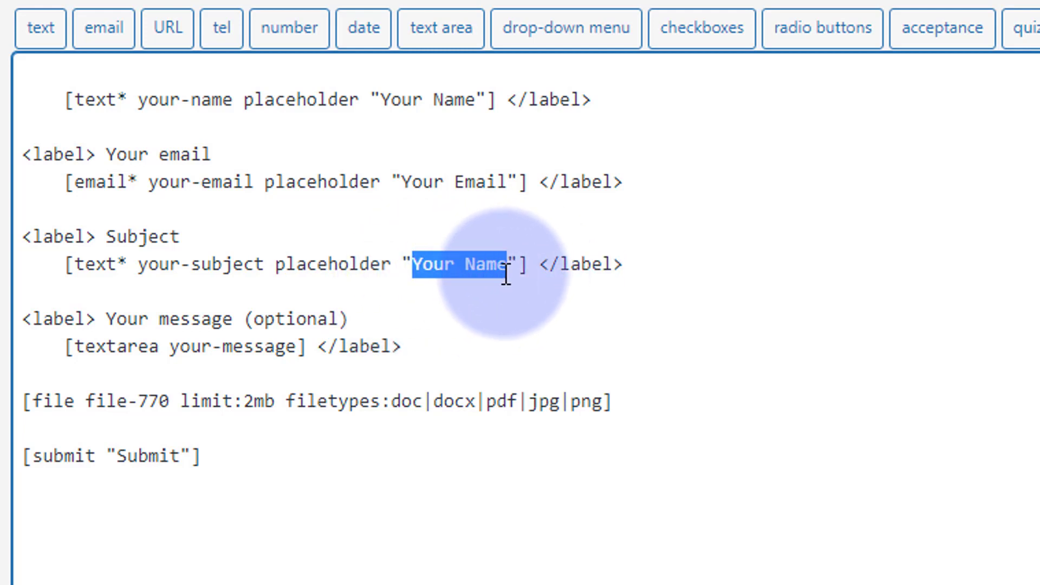
text(Subject)
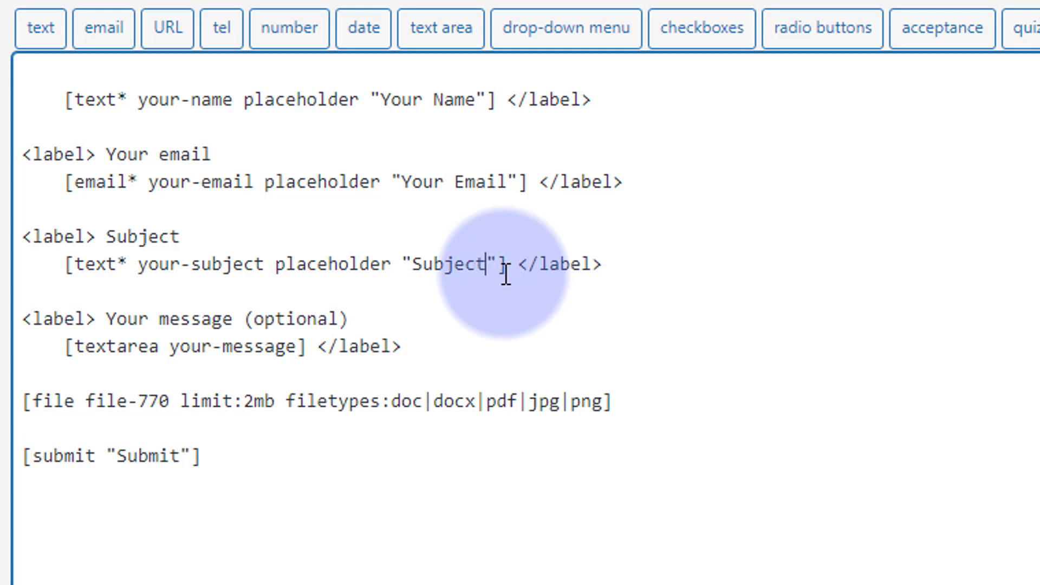
Paste the placeholder attribute into the your-message textarea tag and change its text to "Message?".
click(302, 349)
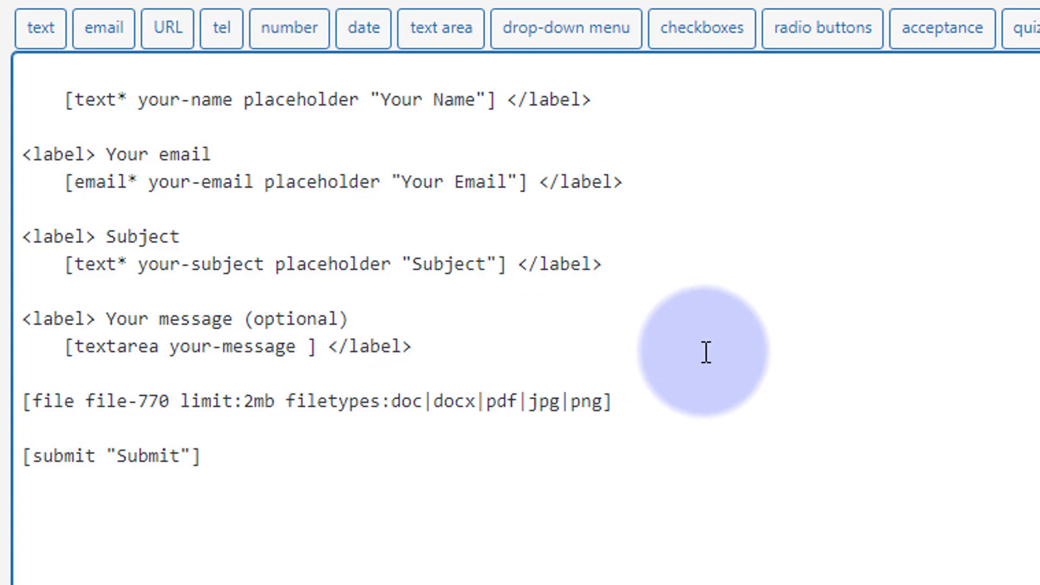
key(ctrl+v)
drag(445, 346, 541, 358)
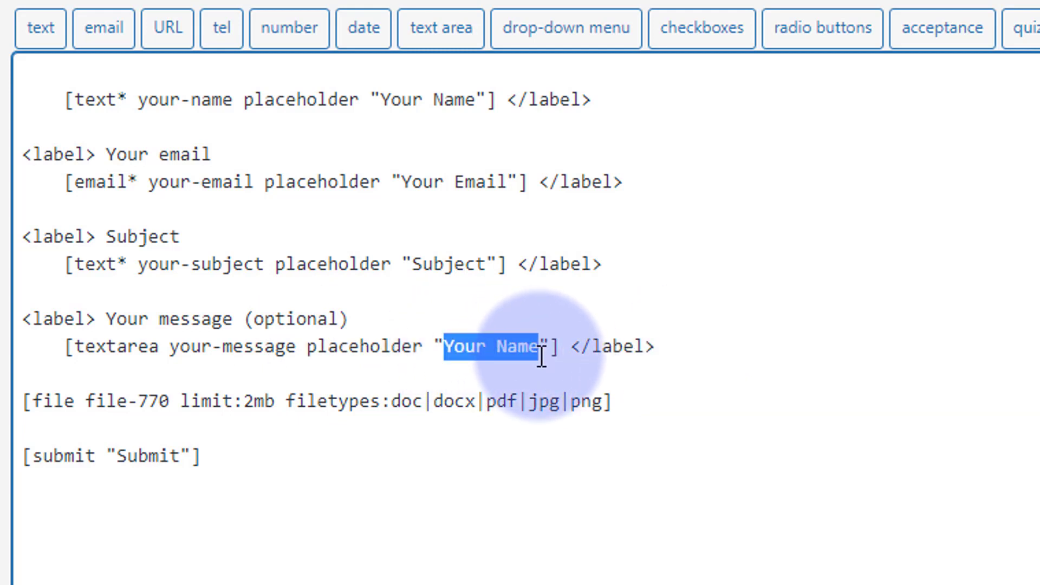
text(Message?)
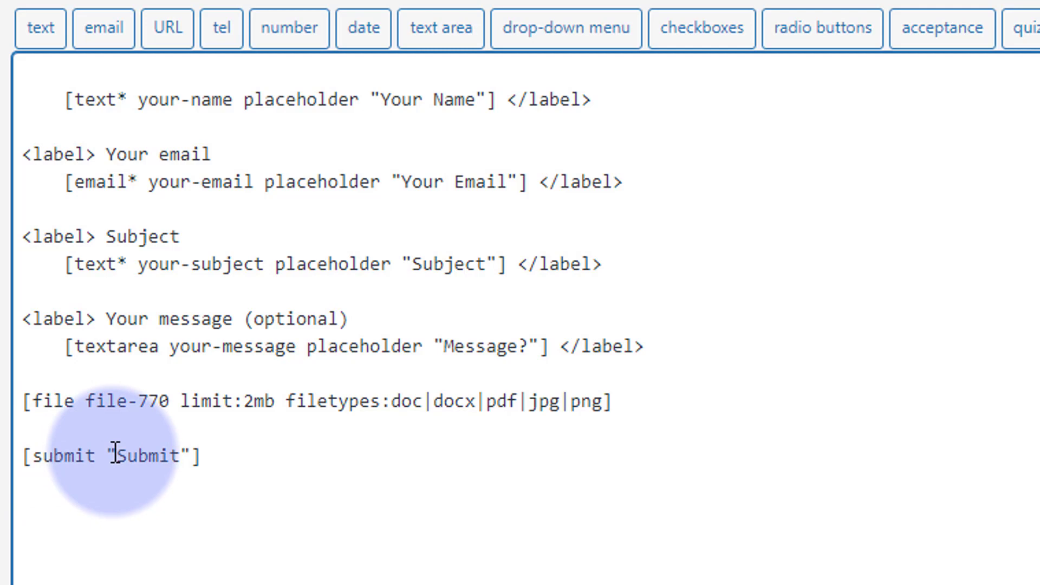
Save the contact form and check the field placeholders on the live Contact Us page.
drag(118, 455, 180, 459)
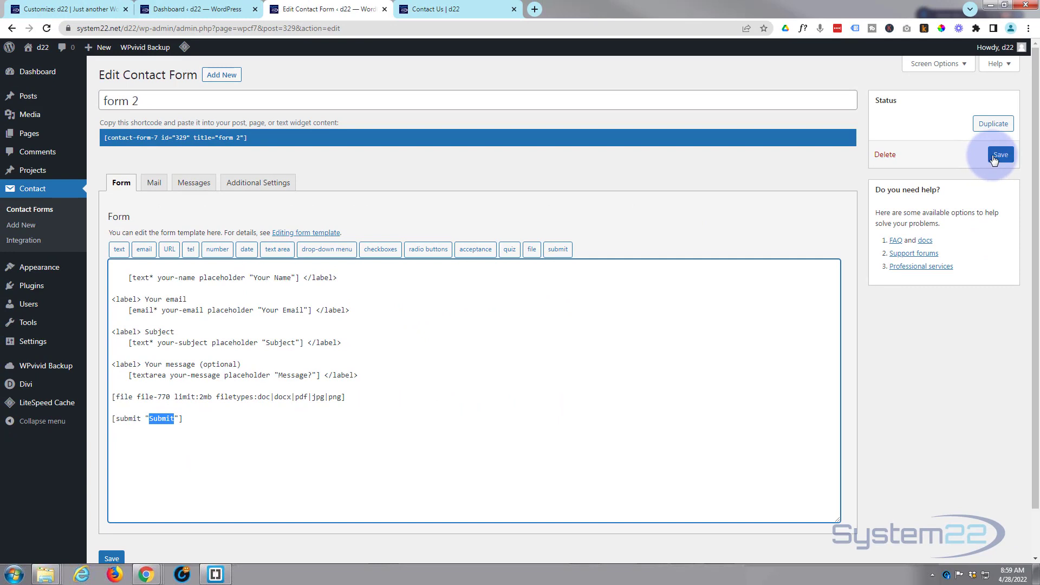
click(992, 156)
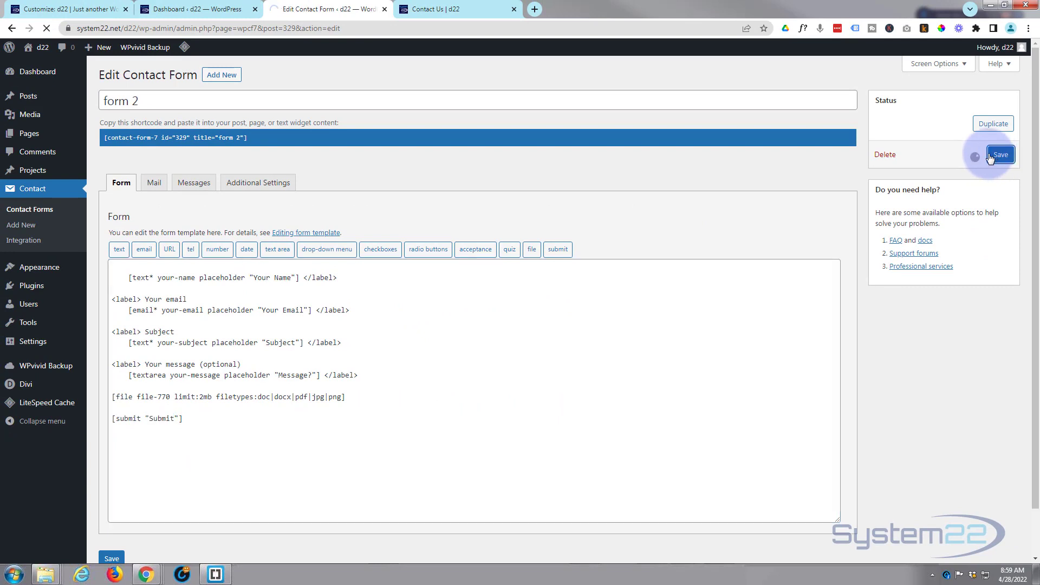
click(470, 6)
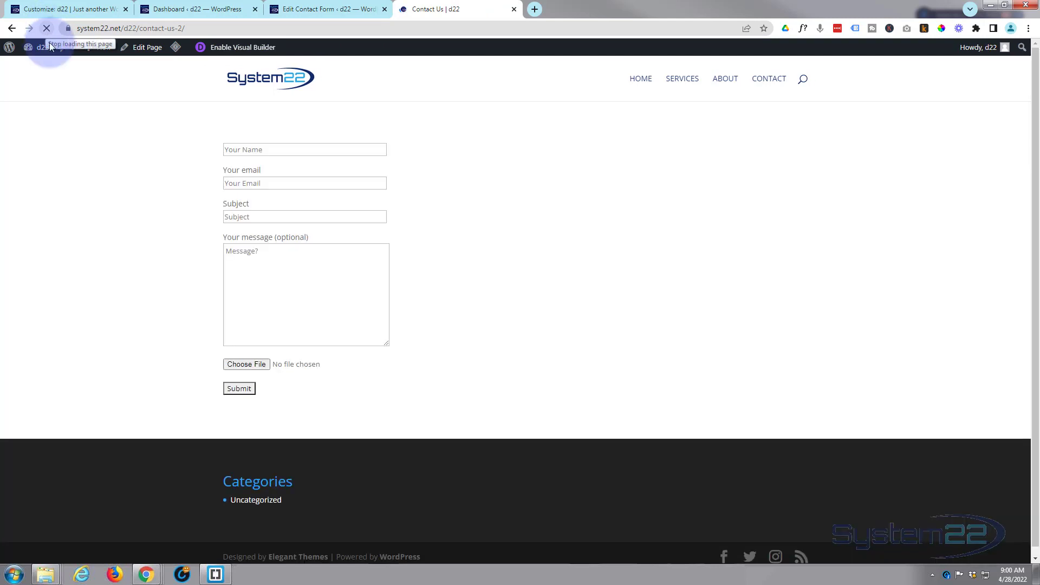
click(263, 153)
click(242, 190)
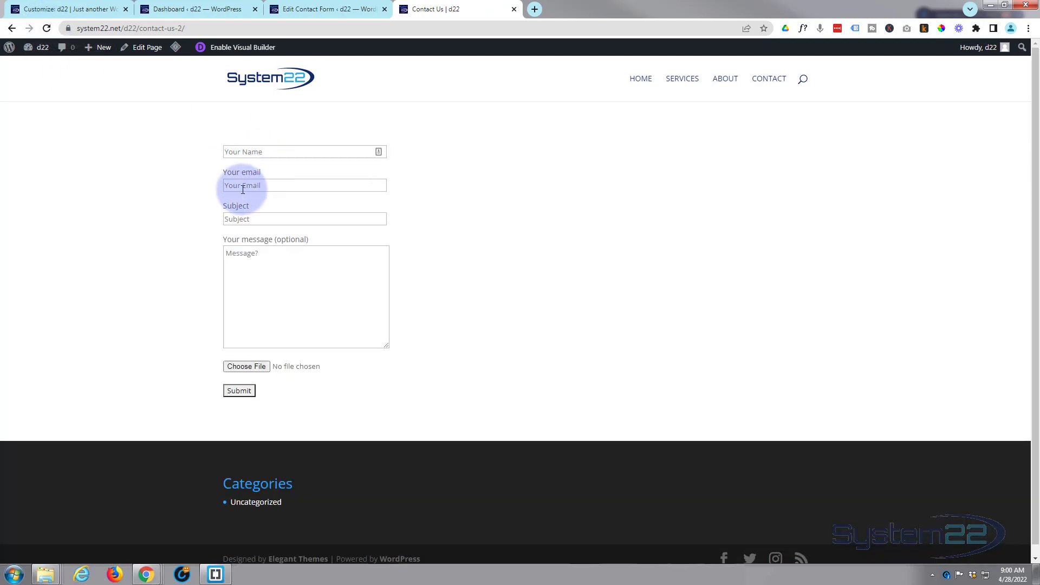
click(243, 223)
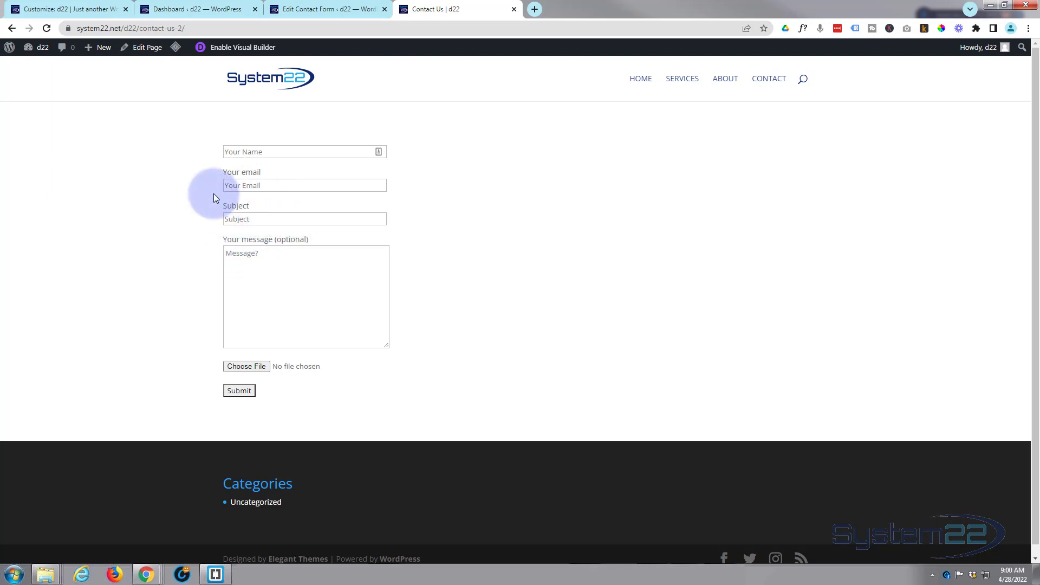
Return to the form template and delete the opening label tags and texts above the email, subject and message fields.
click(306, 11)
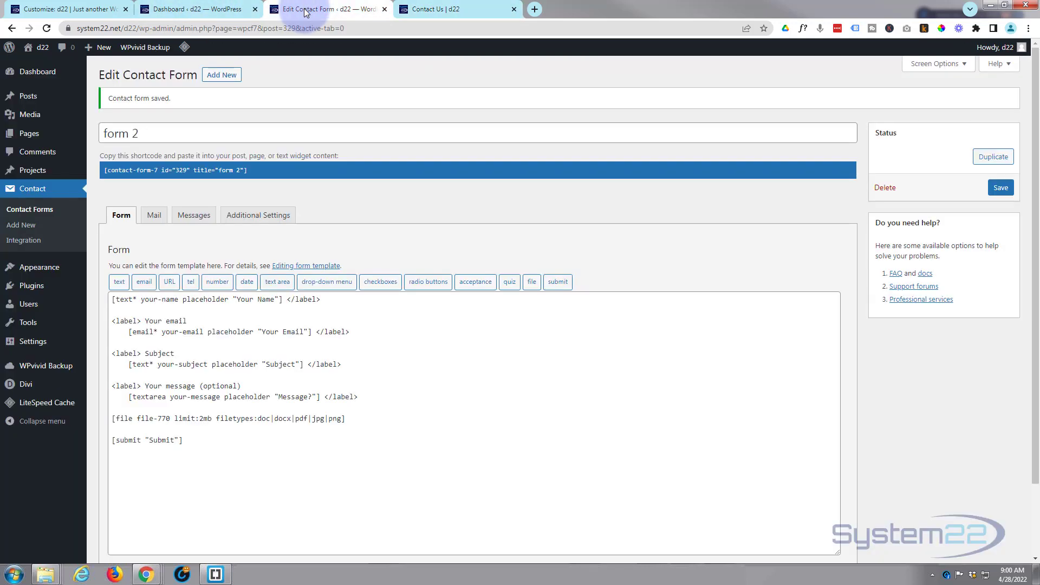
drag(113, 321, 205, 319)
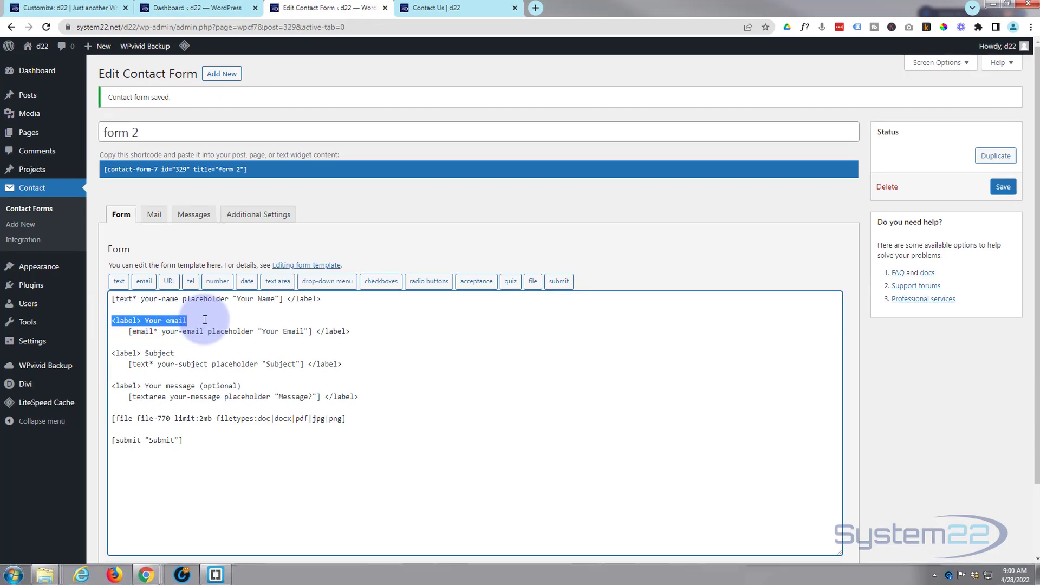
key(BackSpace)
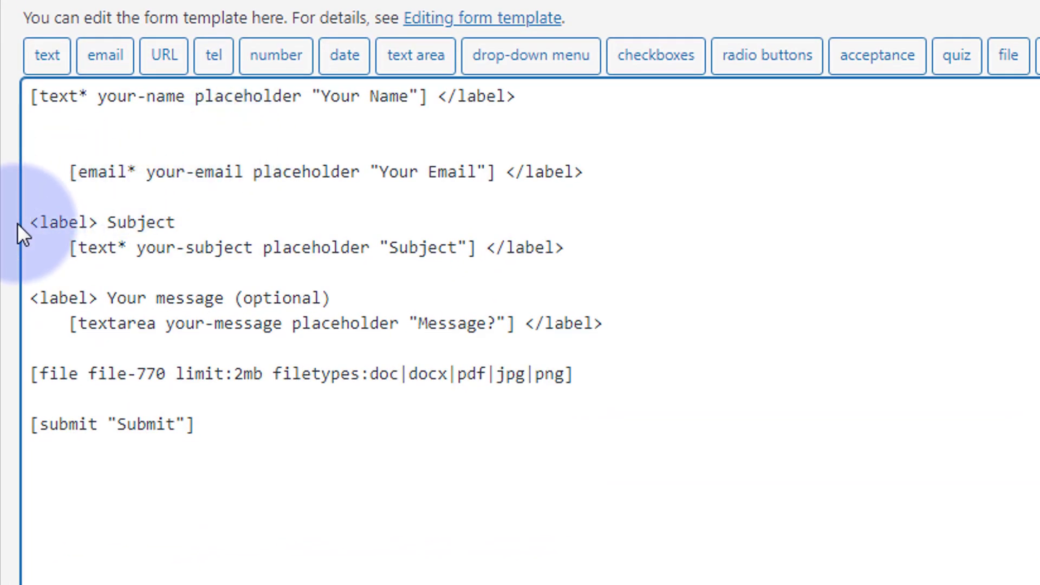
drag(32, 223, 230, 223)
key(BackSpace)
drag(30, 297, 352, 295)
key(BackSpace)
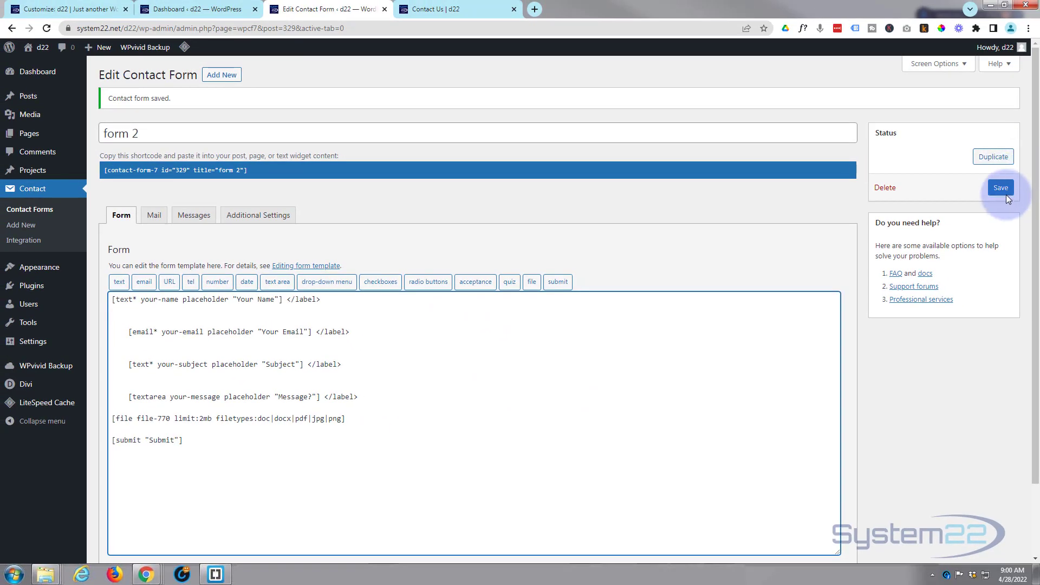
Save the contact form and reload the live Contact Us page to view the form without labels.
click(1002, 188)
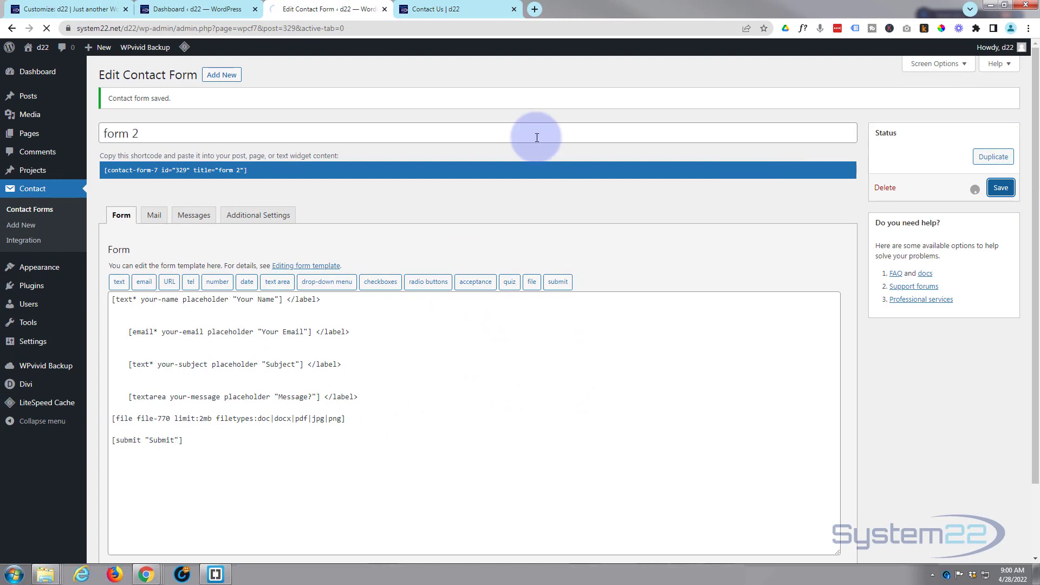
click(436, 10)
click(48, 28)
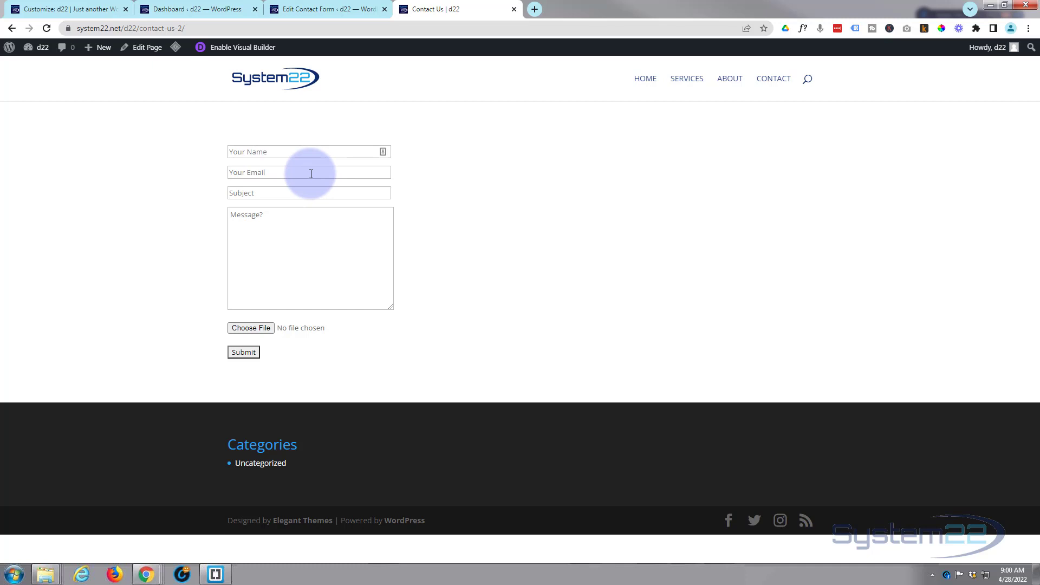
Return to the form template and add class:cfrm before the placeholder in the your-name tag.
click(326, 10)
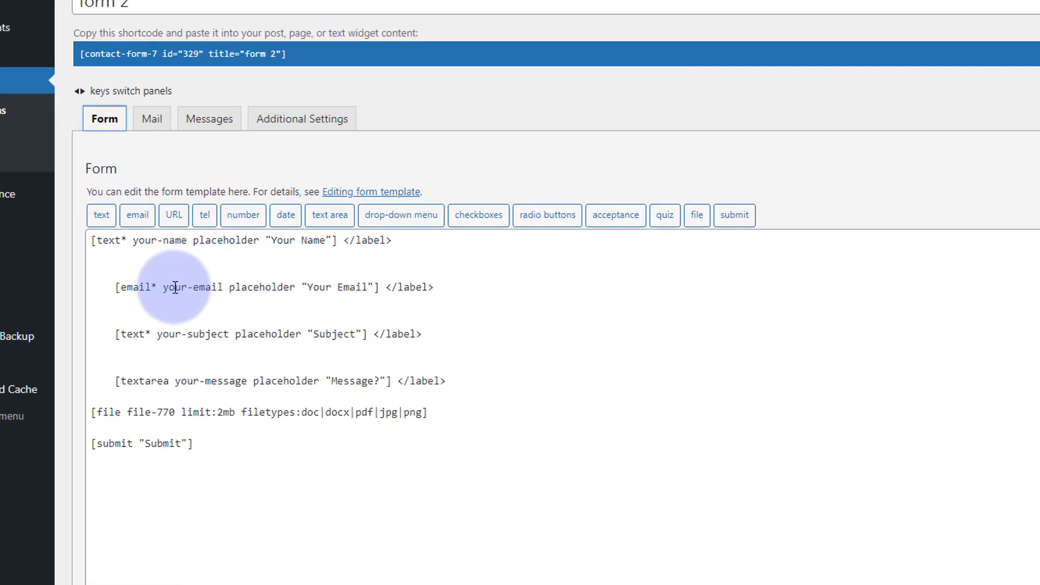
click(192, 240)
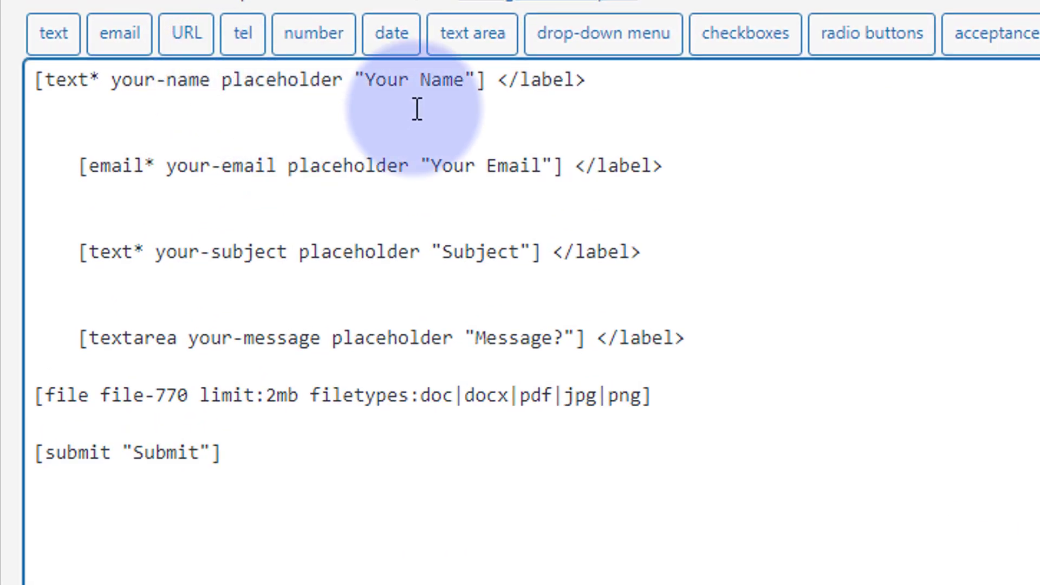
text(class)
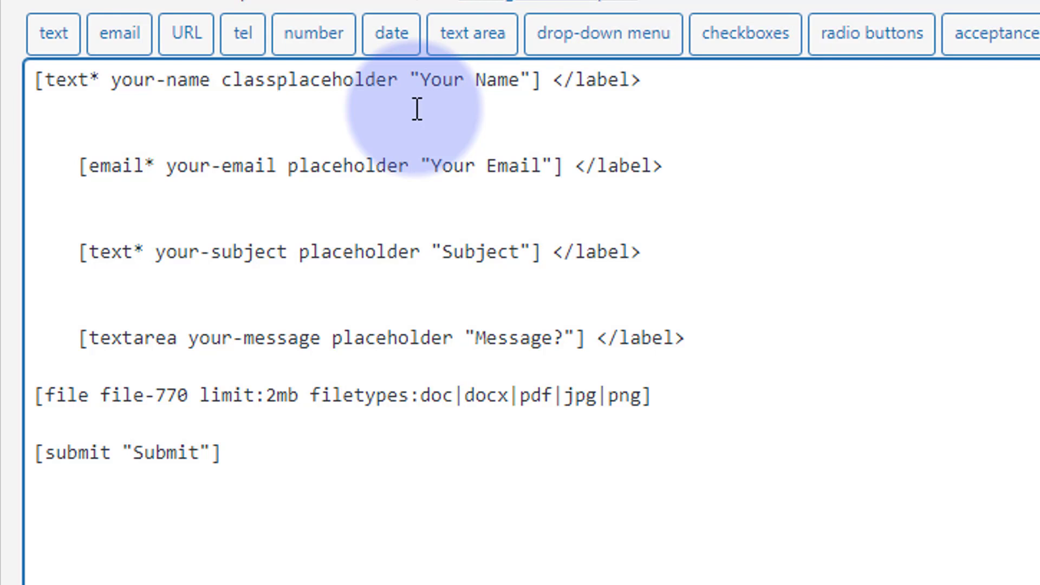
text(:)
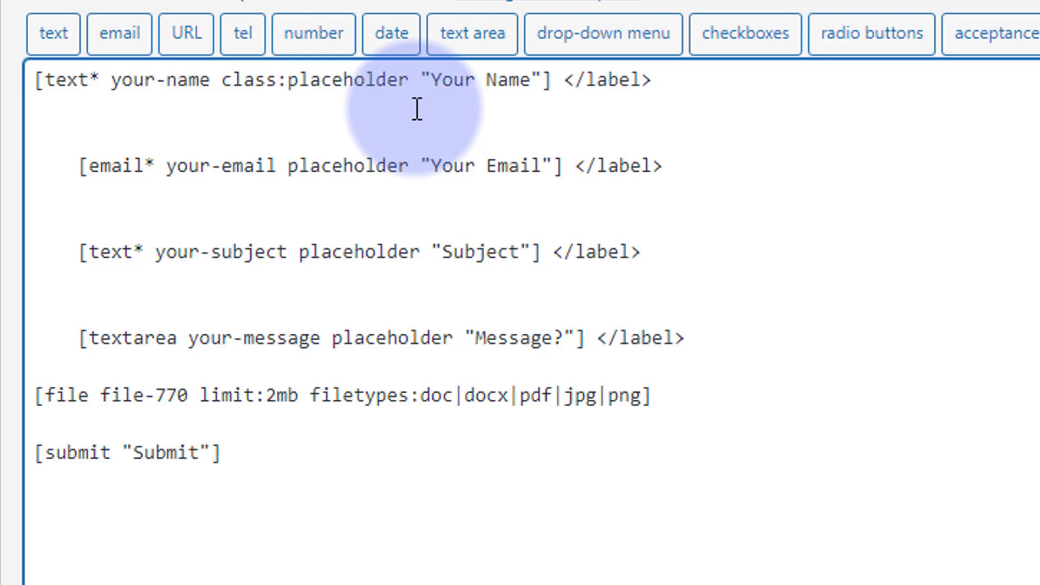
text(cfrm)
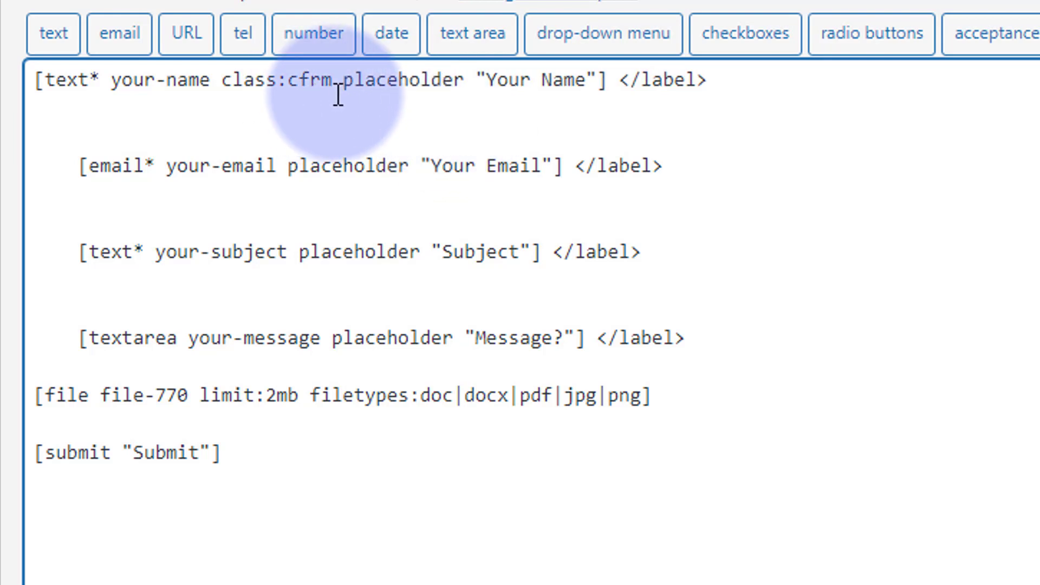
Copy the class:cfrm attribute into the your-email, your-subject and your-message tags, before each placeholder.
drag(224, 80, 337, 81)
key(ctrl+c)
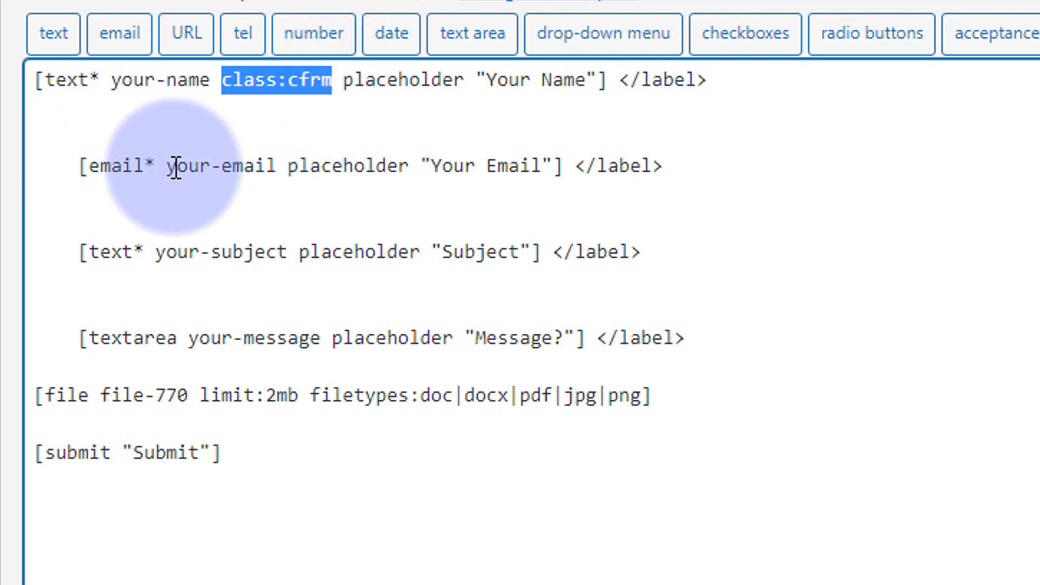
click(277, 164)
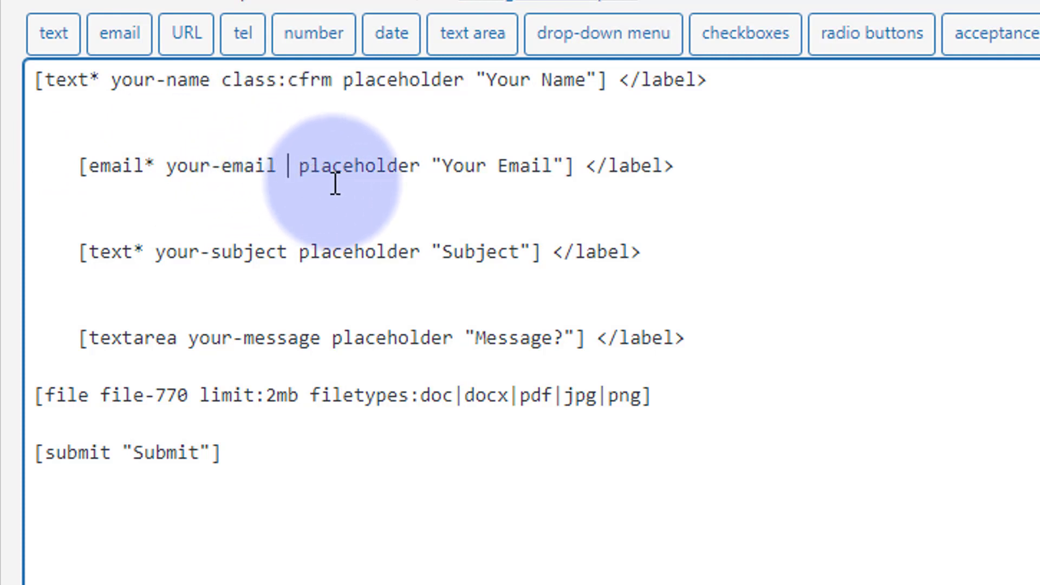
key(ctrl+v)
click(286, 255)
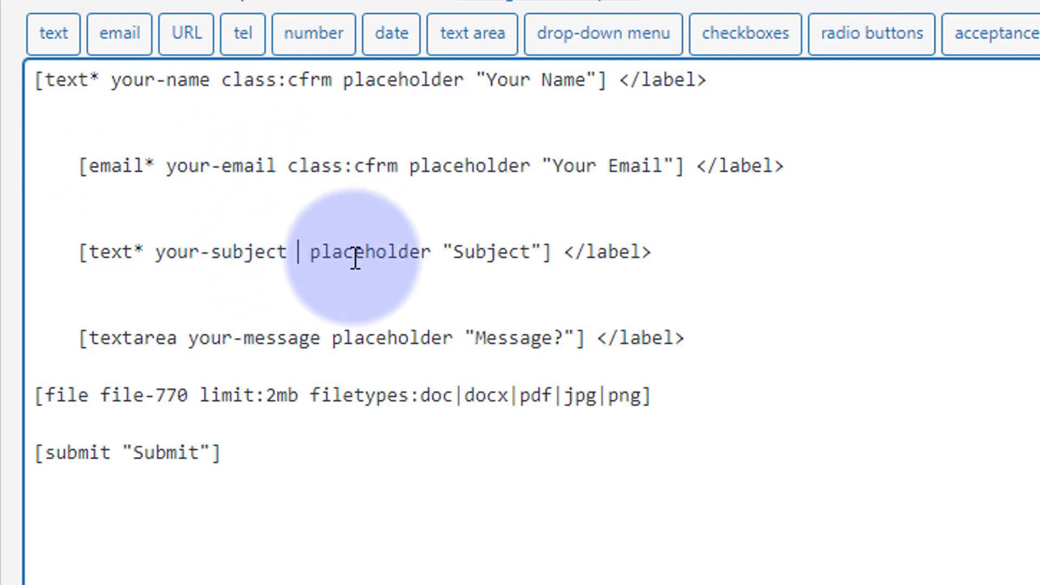
key(ctrl+v)
click(320, 338)
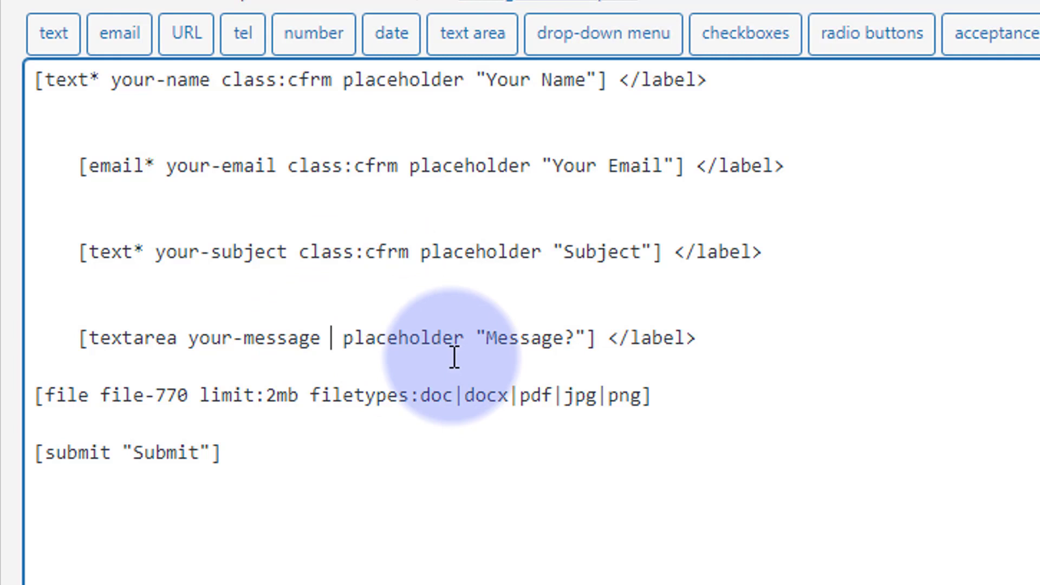
key(ctrl+v)
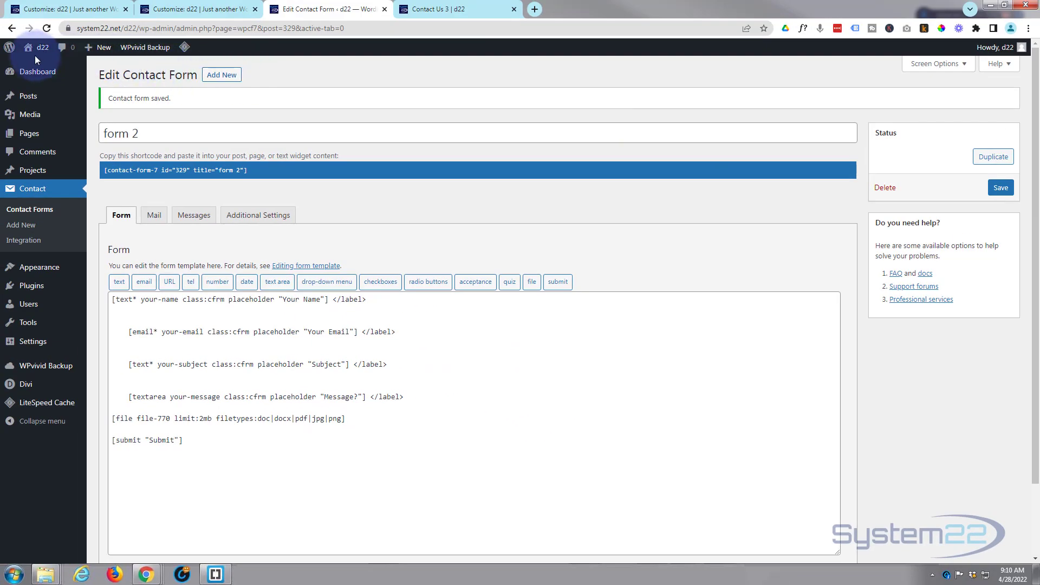
Switch to the theme customizer, look over the Homepage Settings and open the Additional CSS editor.
mouse_move(9, 48)
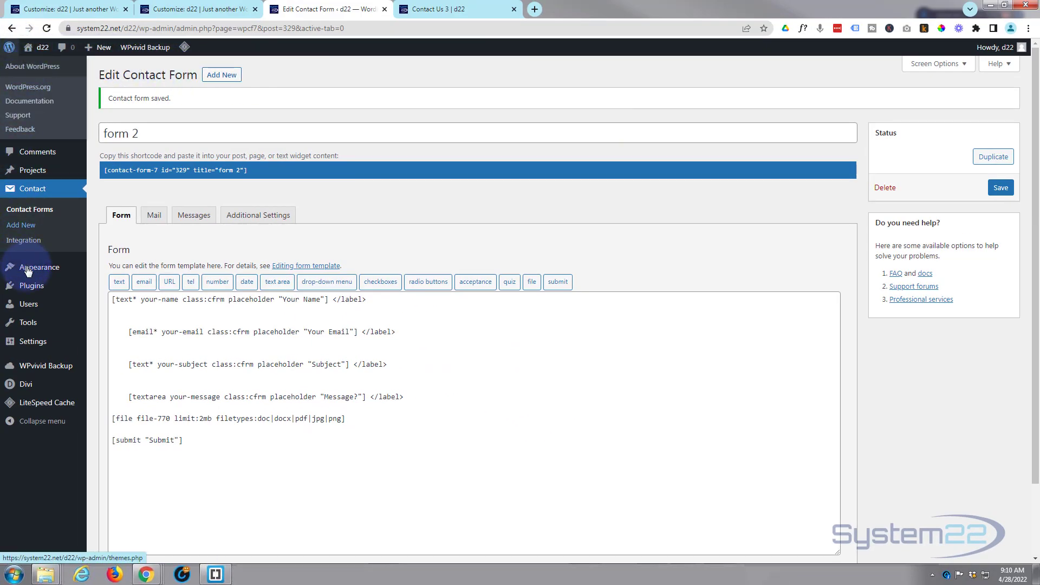
mouse_move(26, 269)
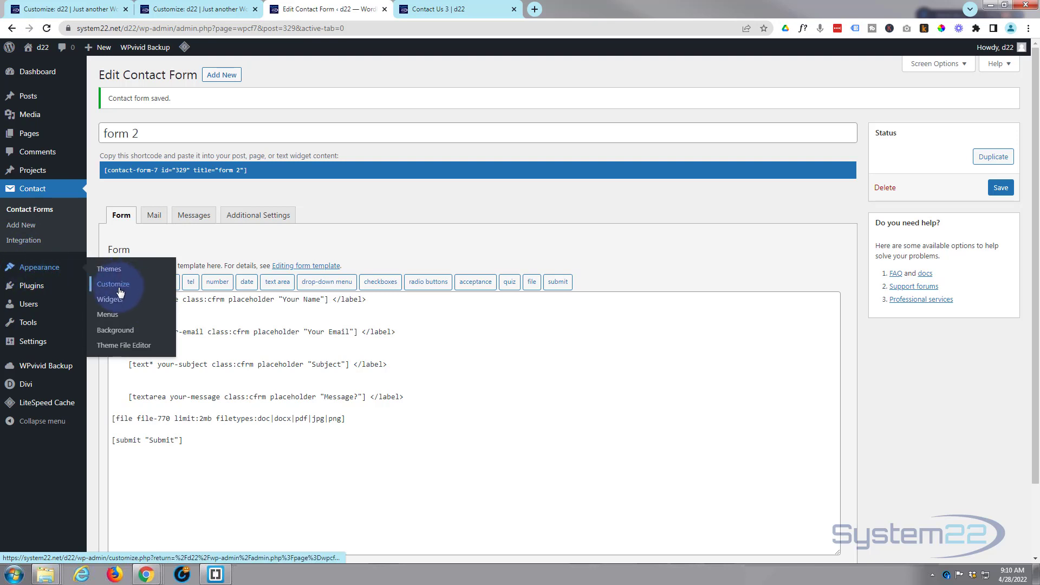
click(198, 9)
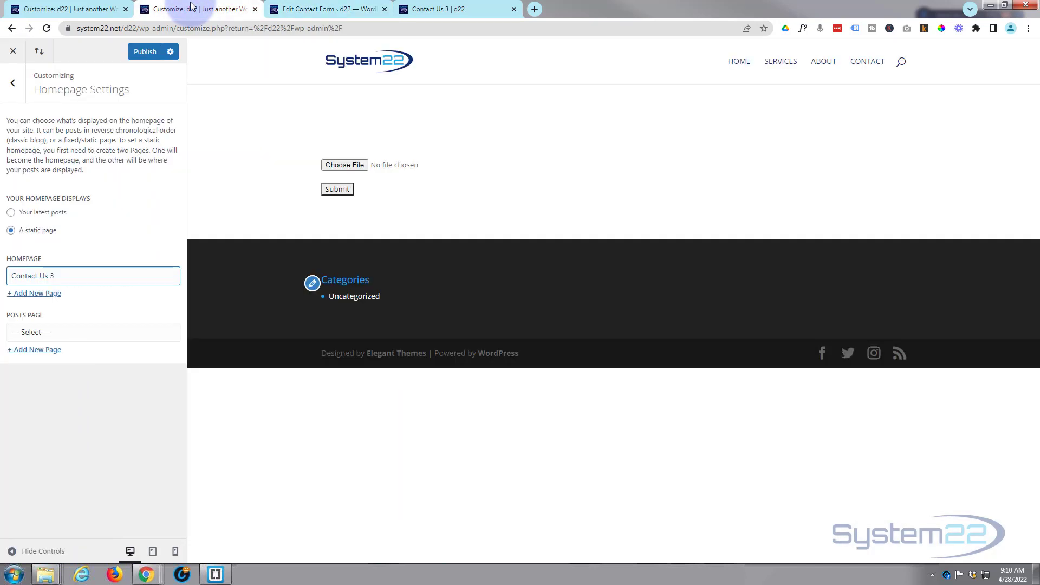
click(12, 84)
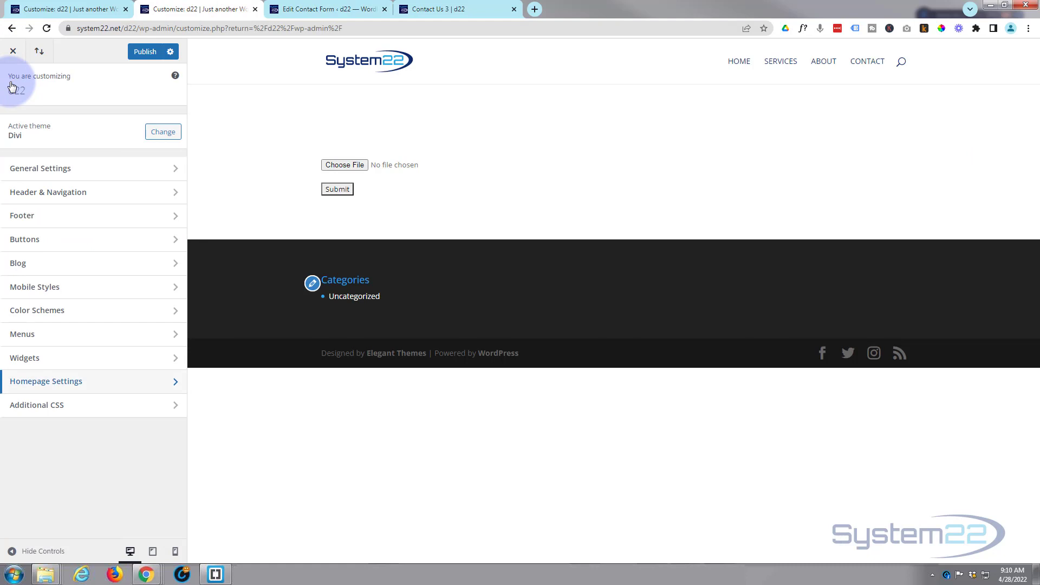
click(76, 381)
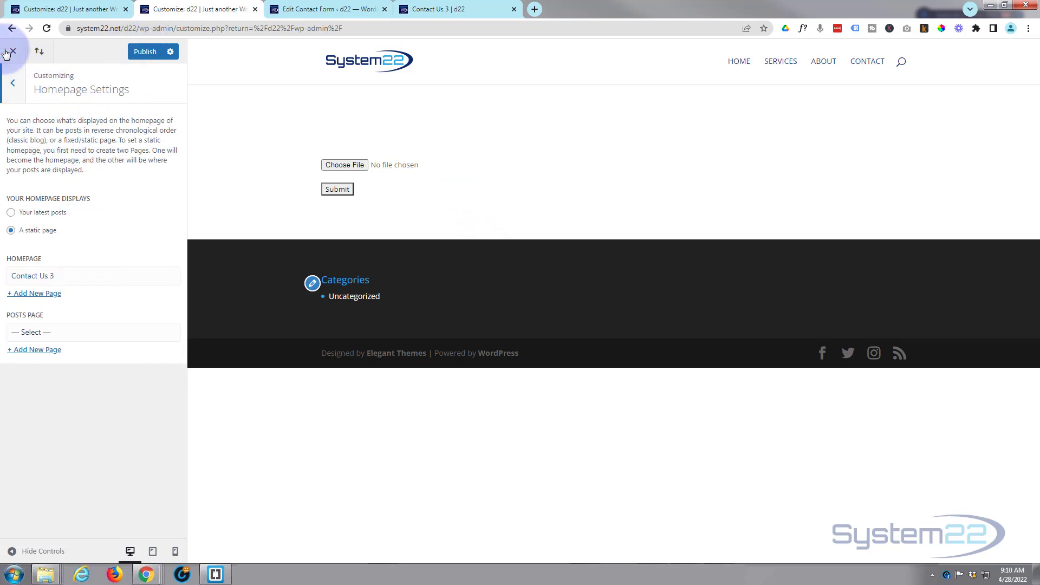
click(14, 84)
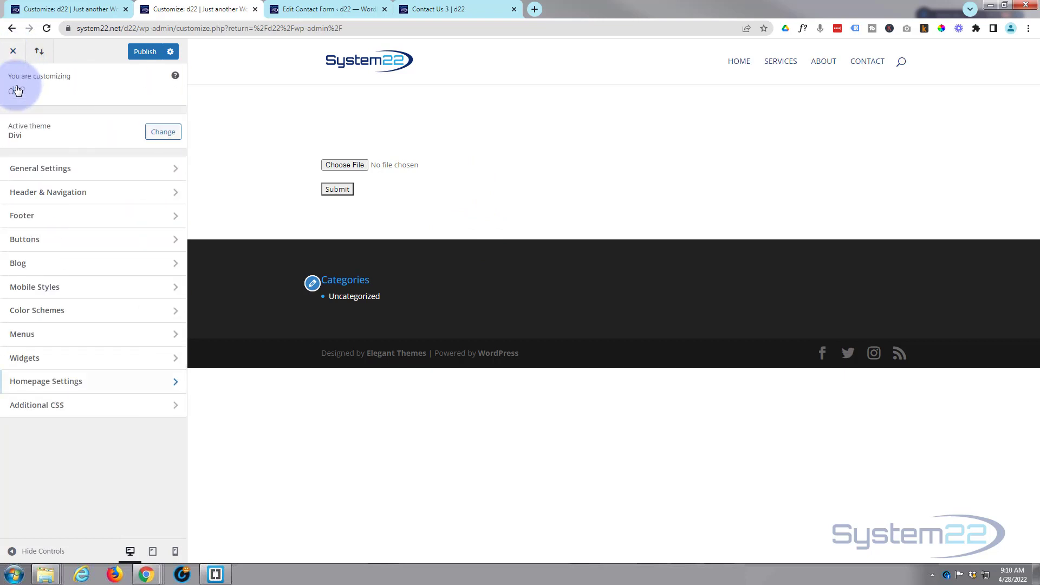
click(82, 408)
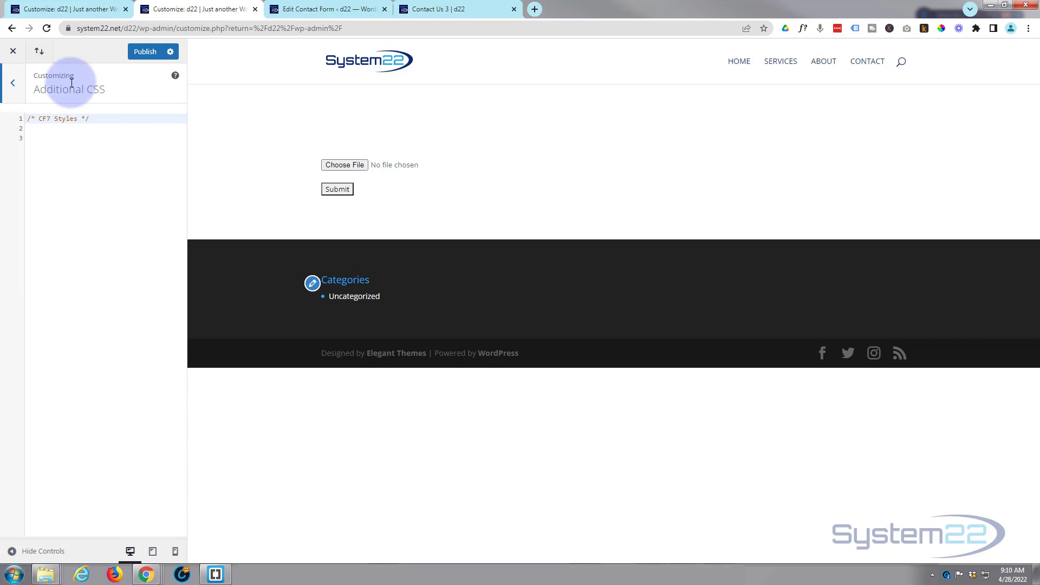
Publish the CF7 Styles comment, reload the customizer to refresh the form preview, and reopen the Additional CSS editor.
click(145, 52)
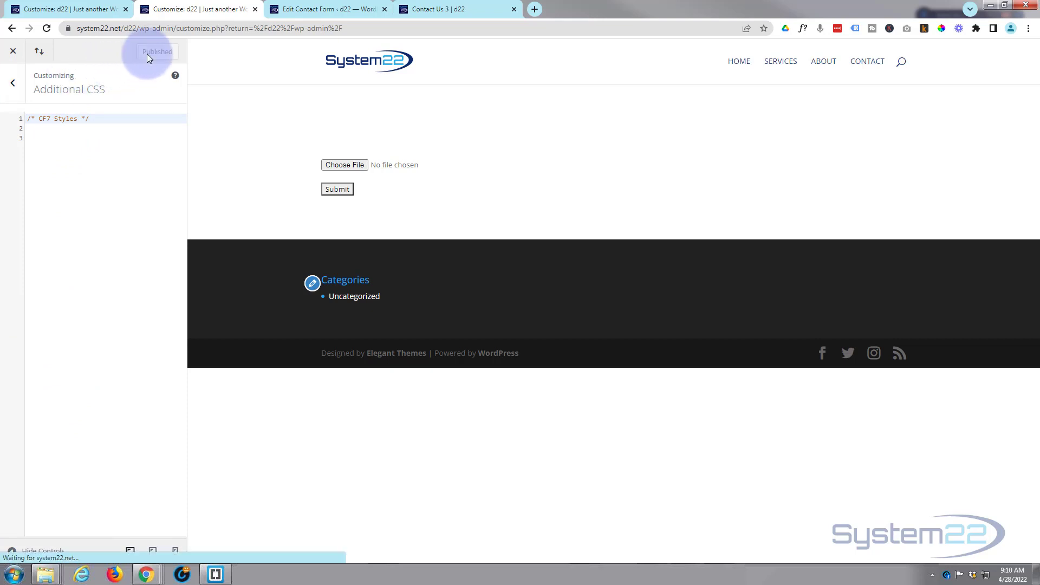
click(47, 28)
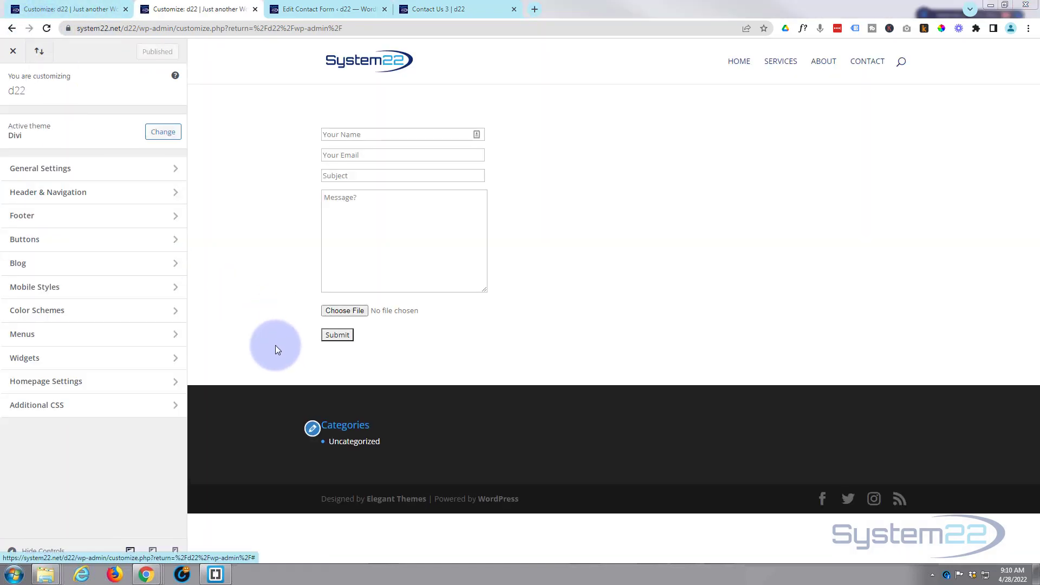
click(90, 412)
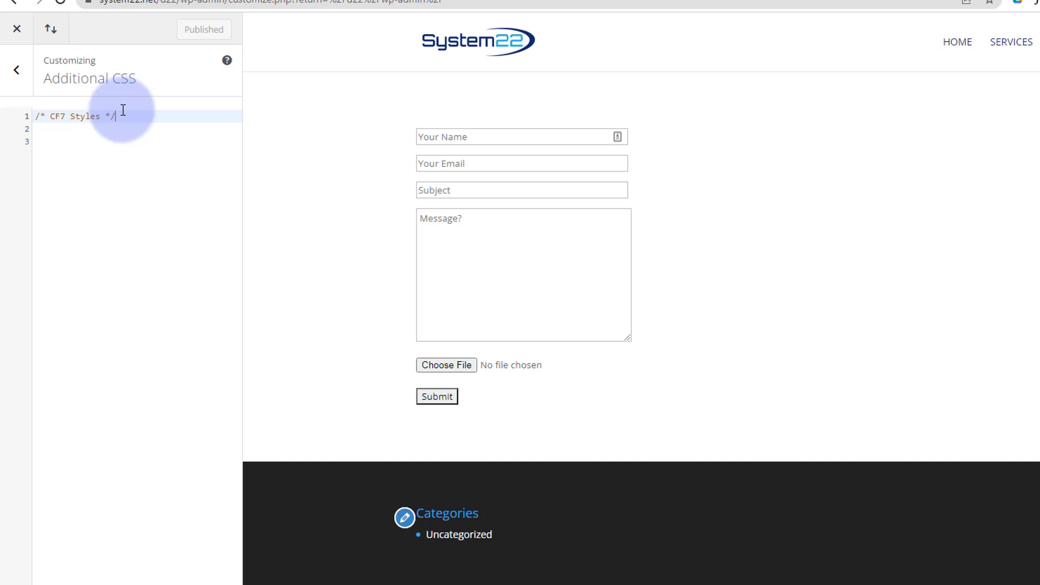
Below the CF7 Styles comment, add a .cfrm rule with the declaration background:#eee.
key(Return)
key(Return)
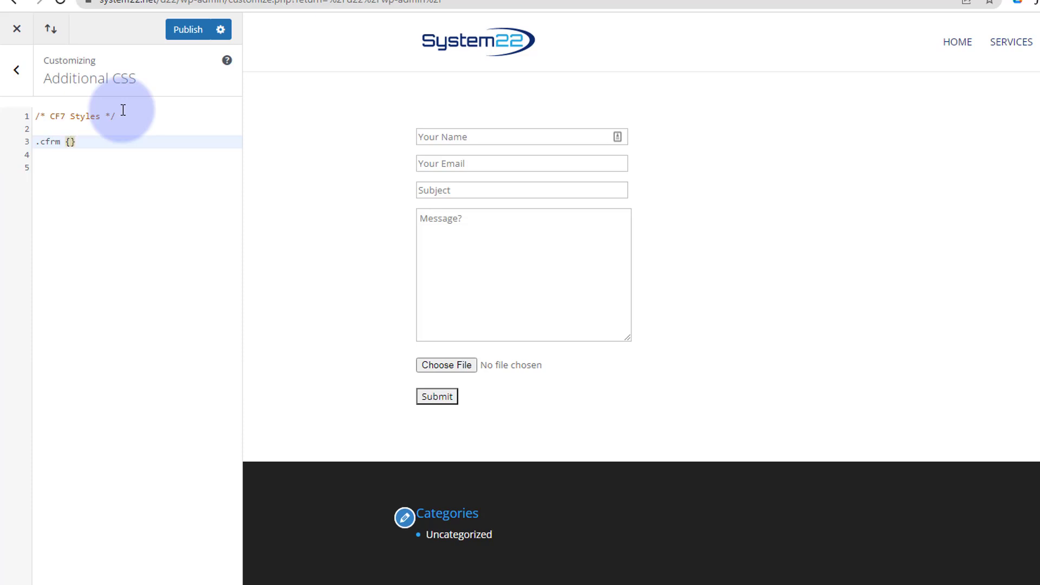
key(Return)
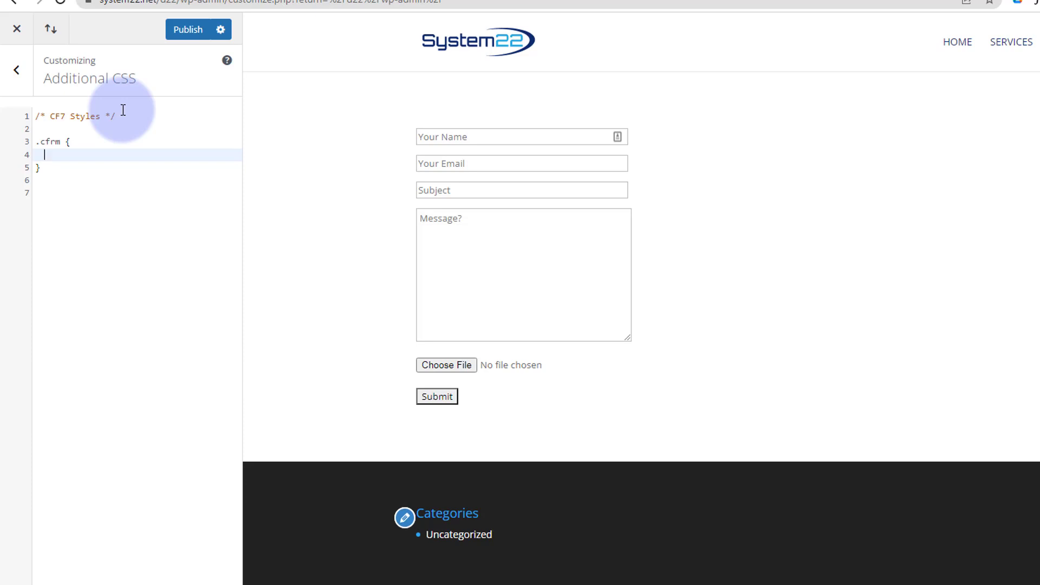
text(background:)
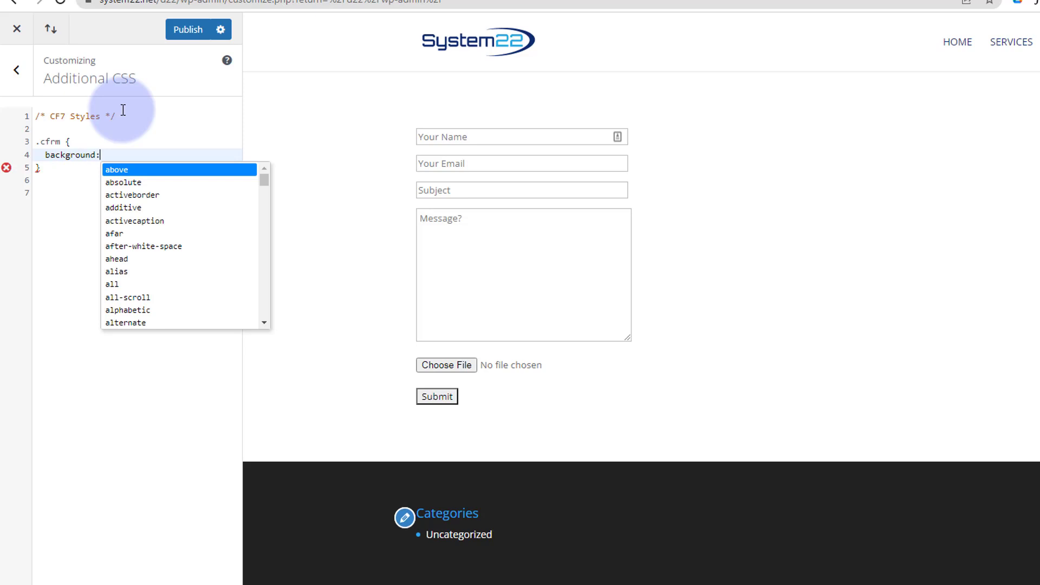
text(#)
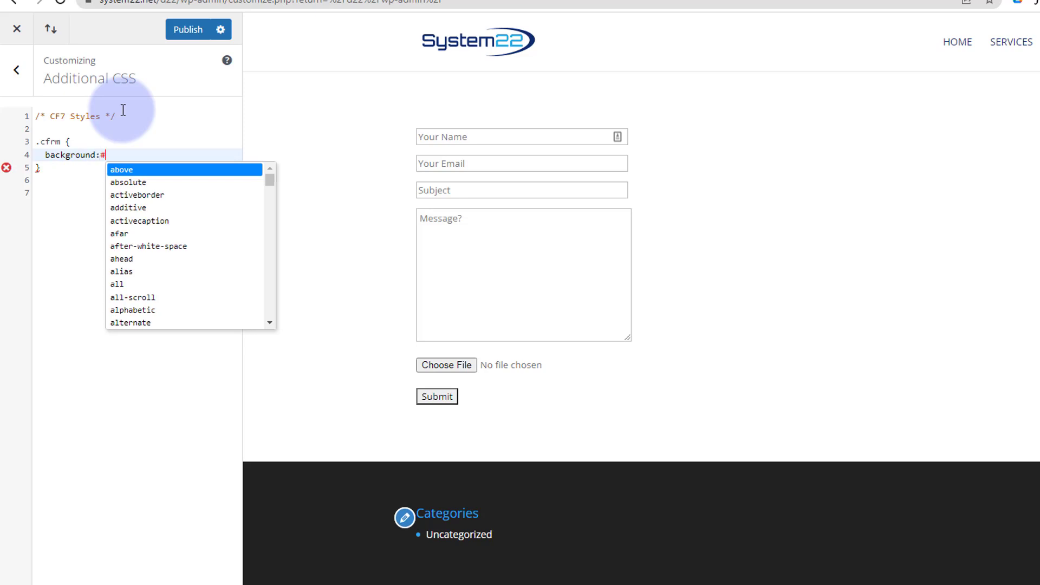
text(eee)
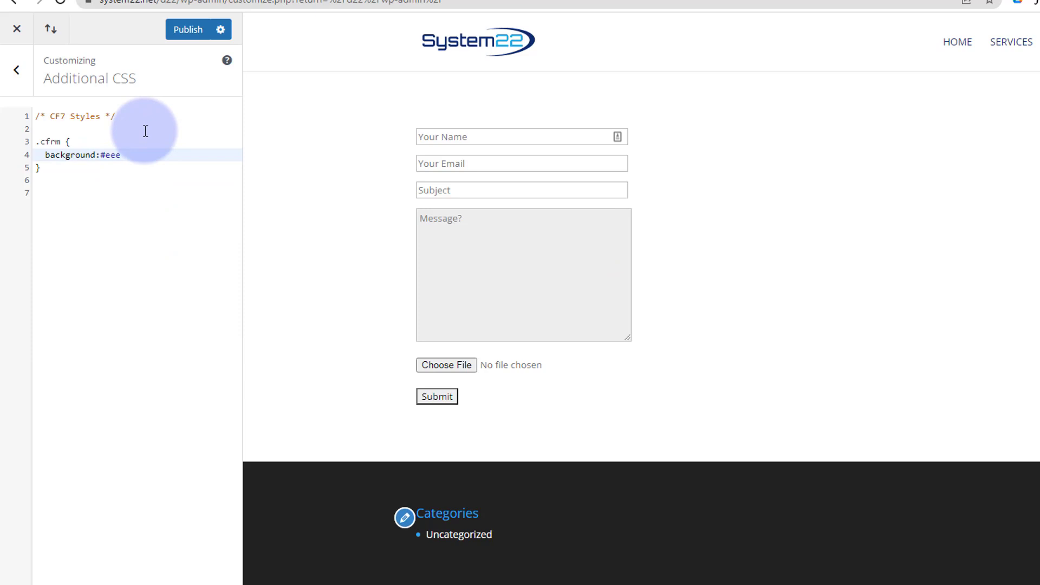
Append !important to the .cfrm background declaration and end it with a semicolon.
text(!imp)
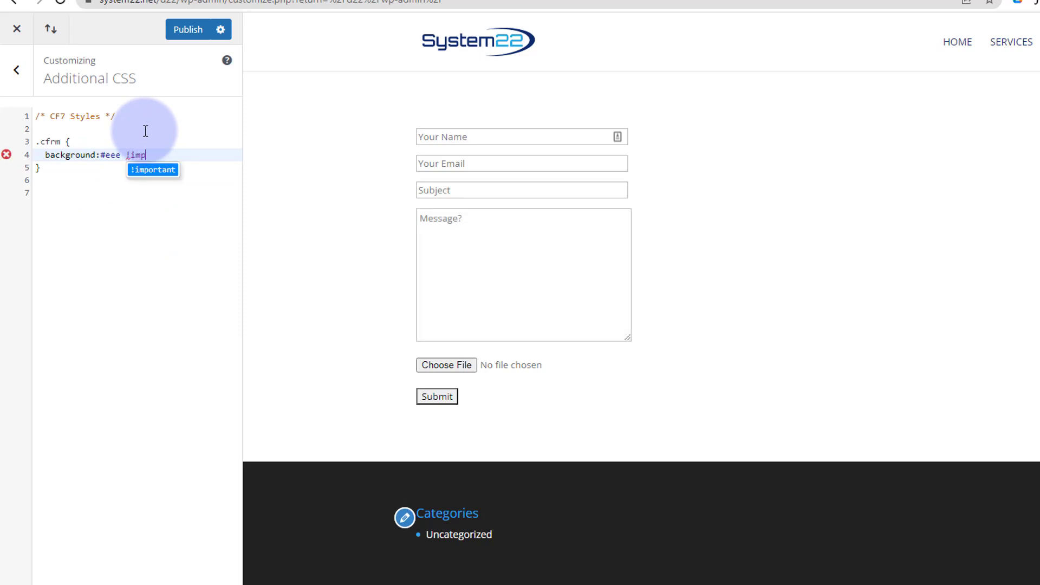
text(ortanty)
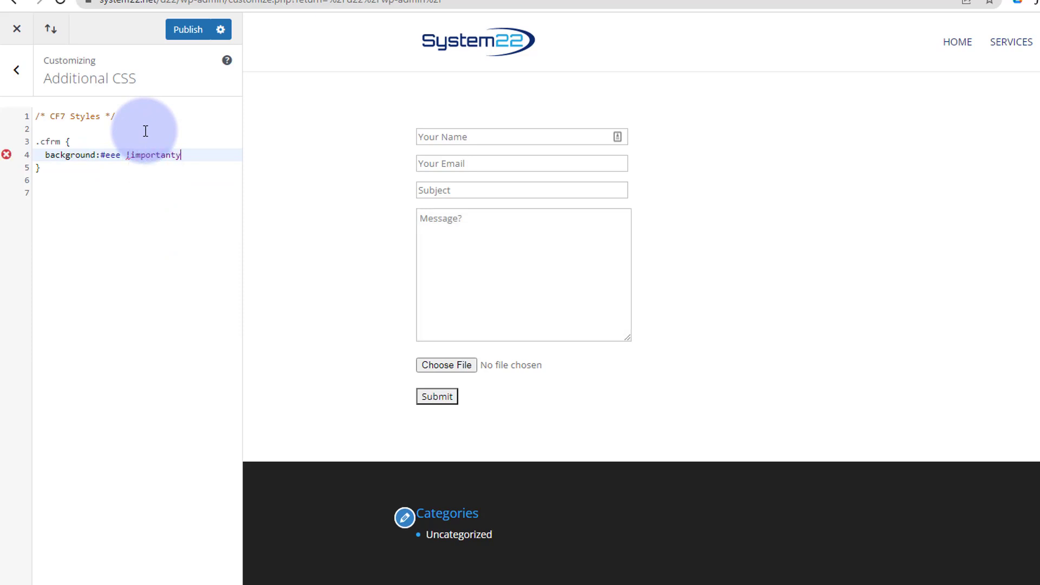
key(BackSpace)
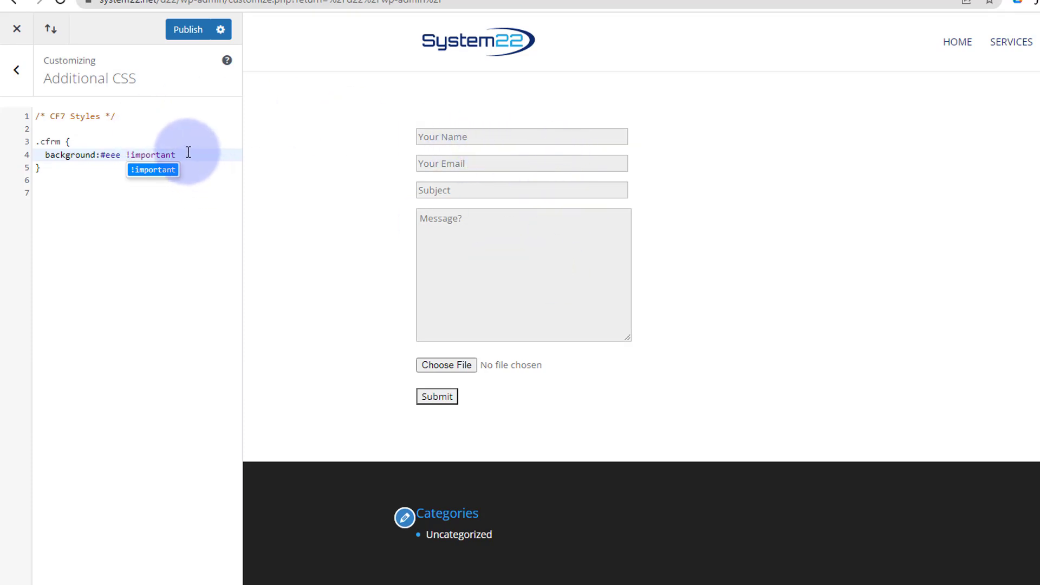
text(;)
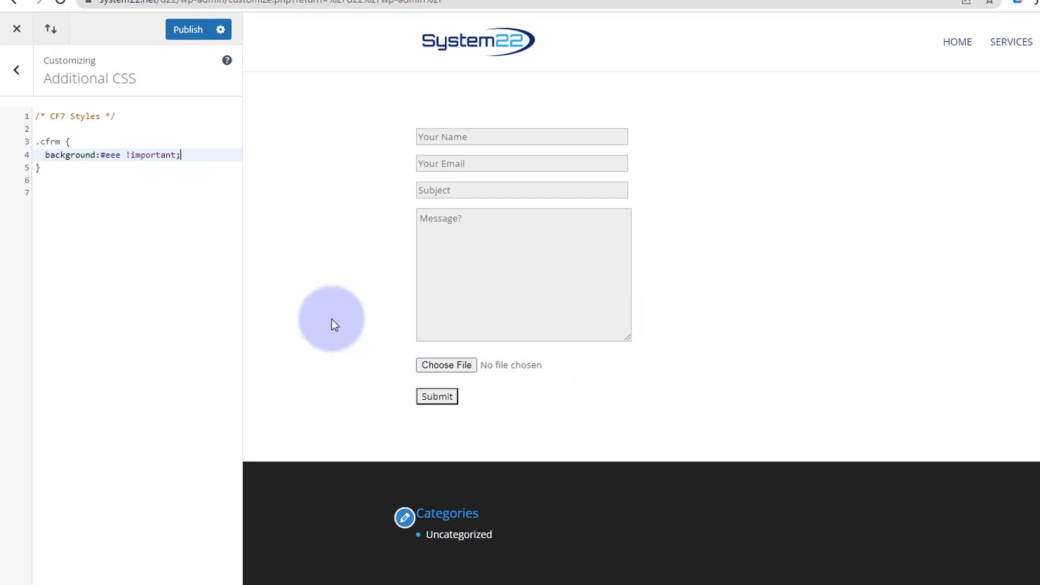
Add width:100%; to the .cfrm rule on a new line below the background.
key(Return)
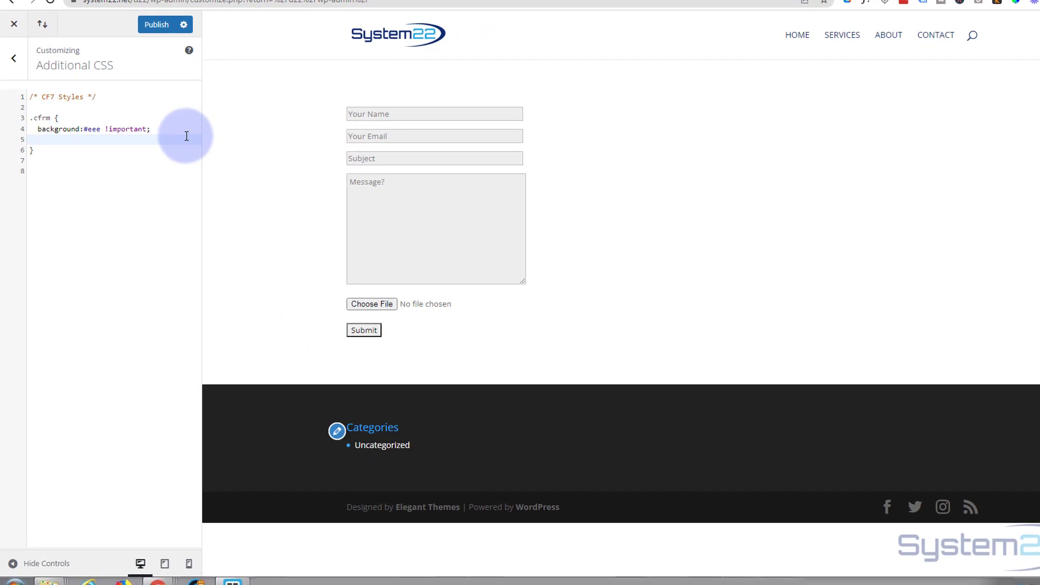
text(wi)
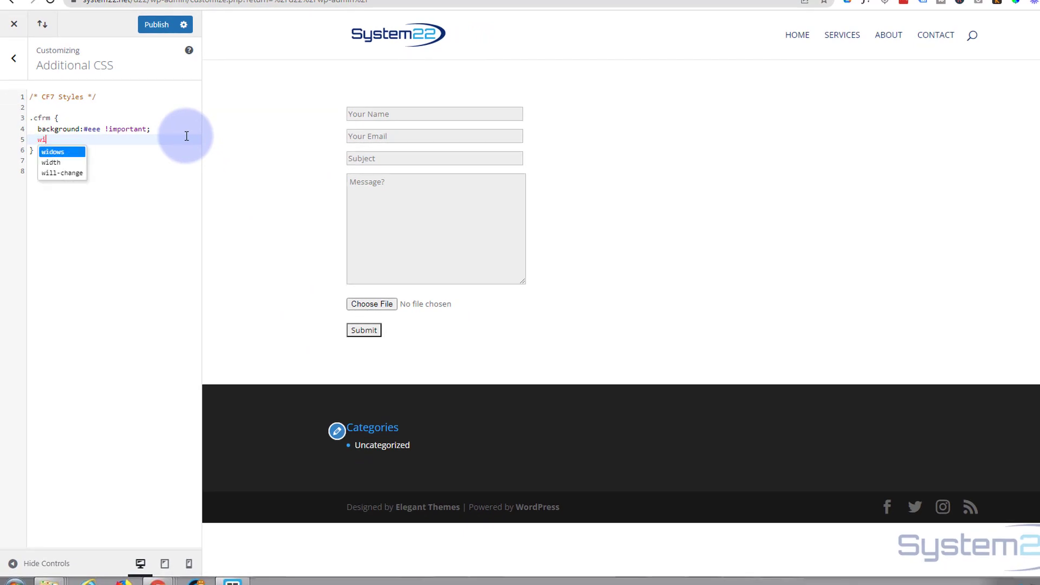
text(dth:100%)
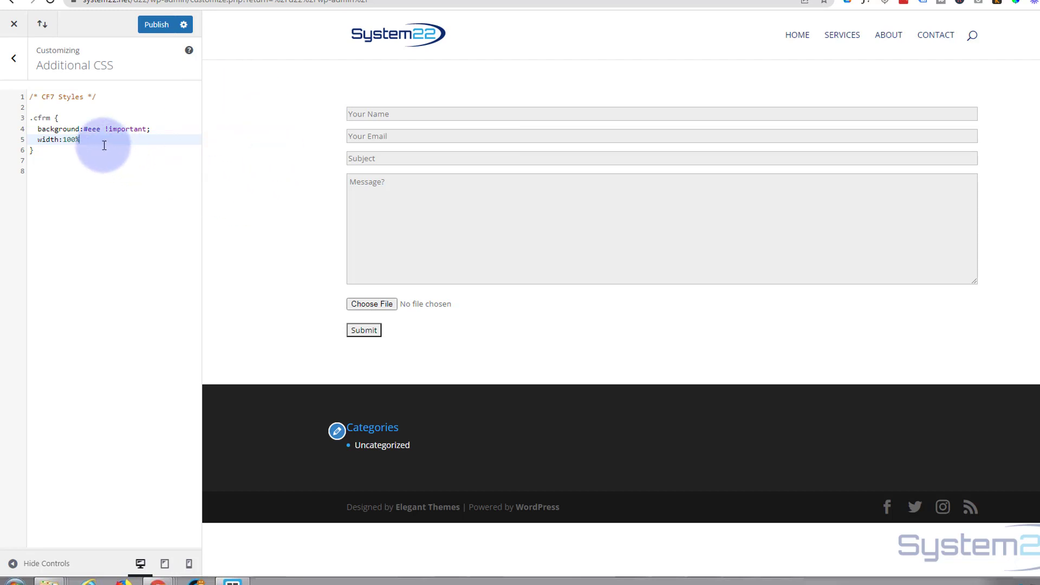
text(;)
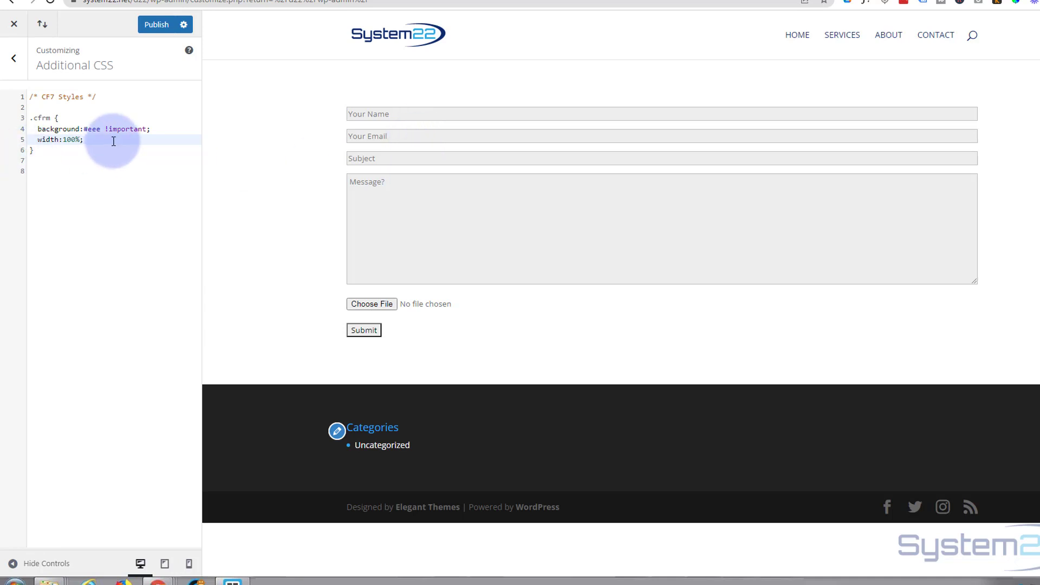
Add a padding:15px declaration to the .cfrm rule below the width.
key(Return)
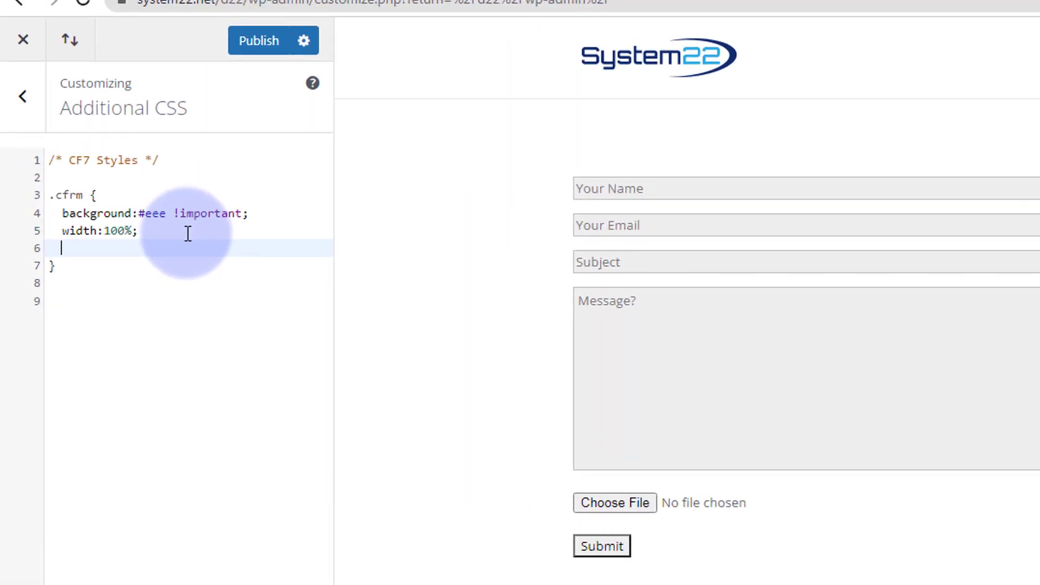
text(padd)
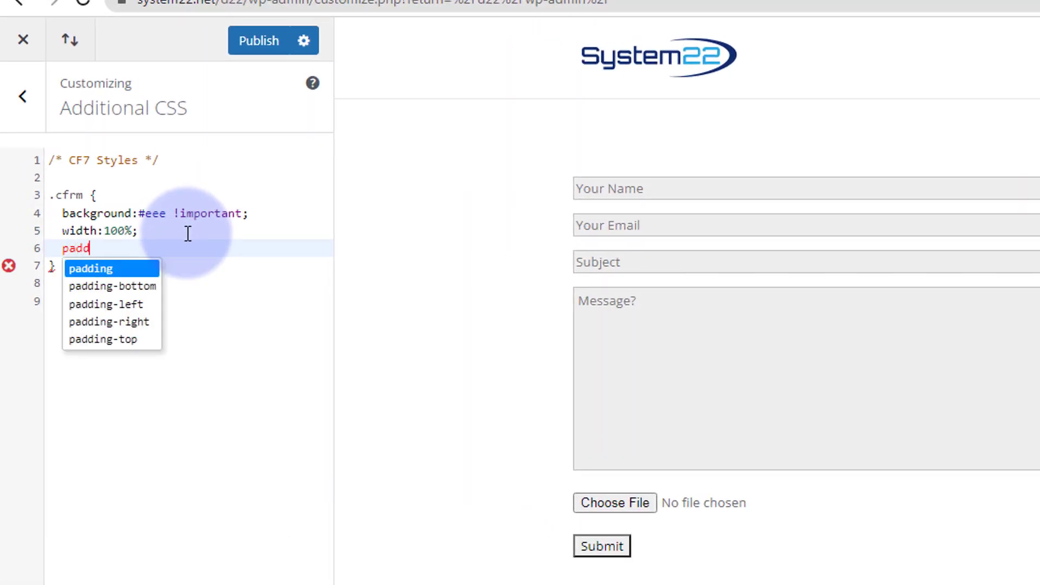
text(ing:)
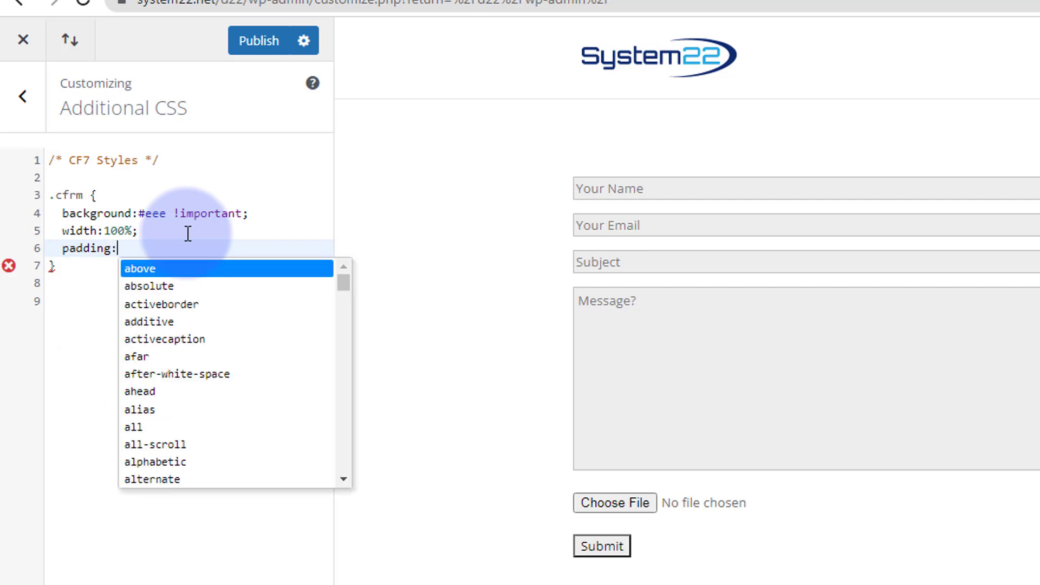
text(15)
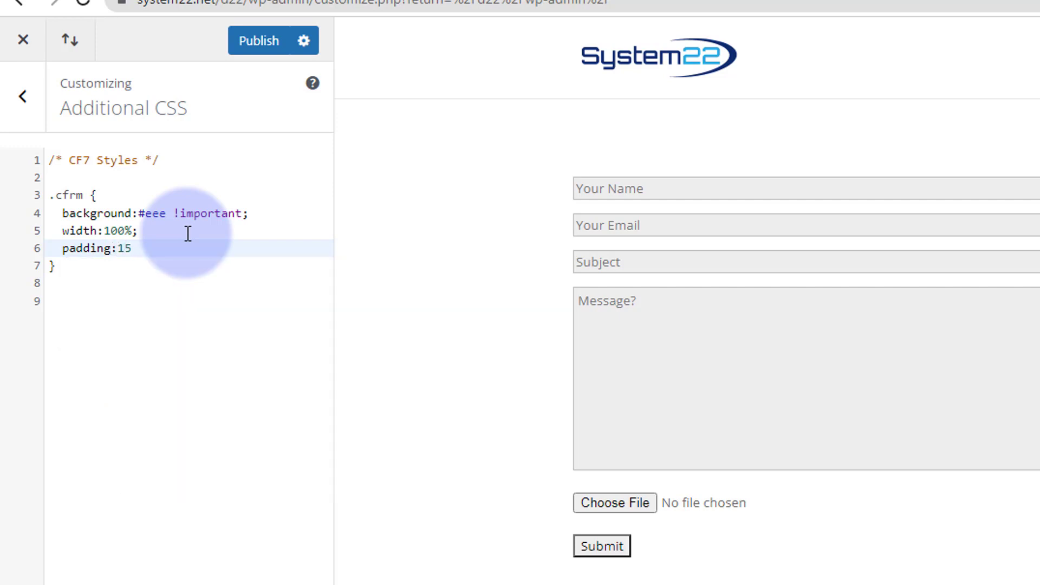
text(px)
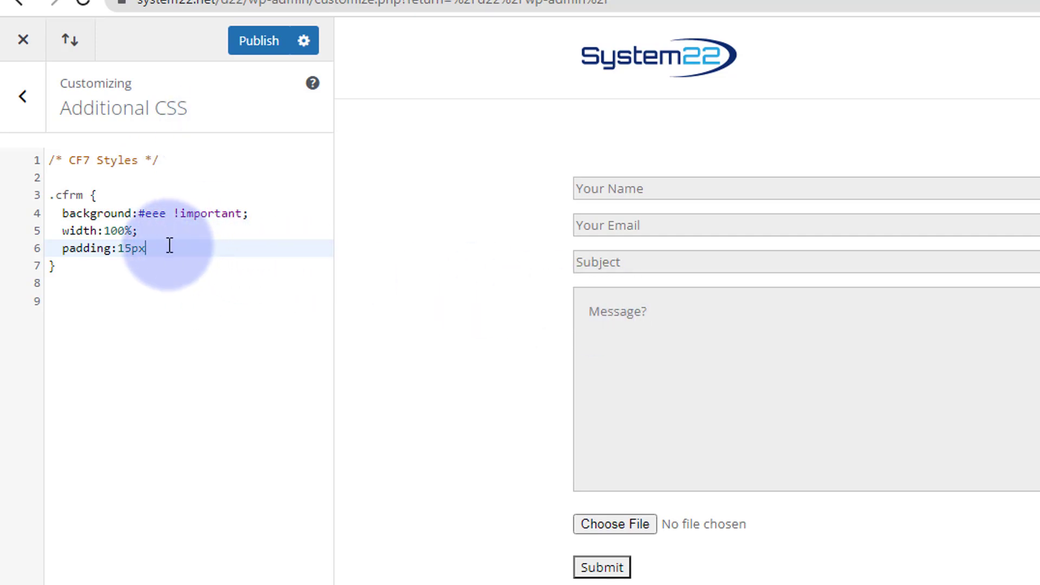
Copy !important from the background declaration to the end of the padding line and close it with a semicolon.
drag(172, 213, 241, 214)
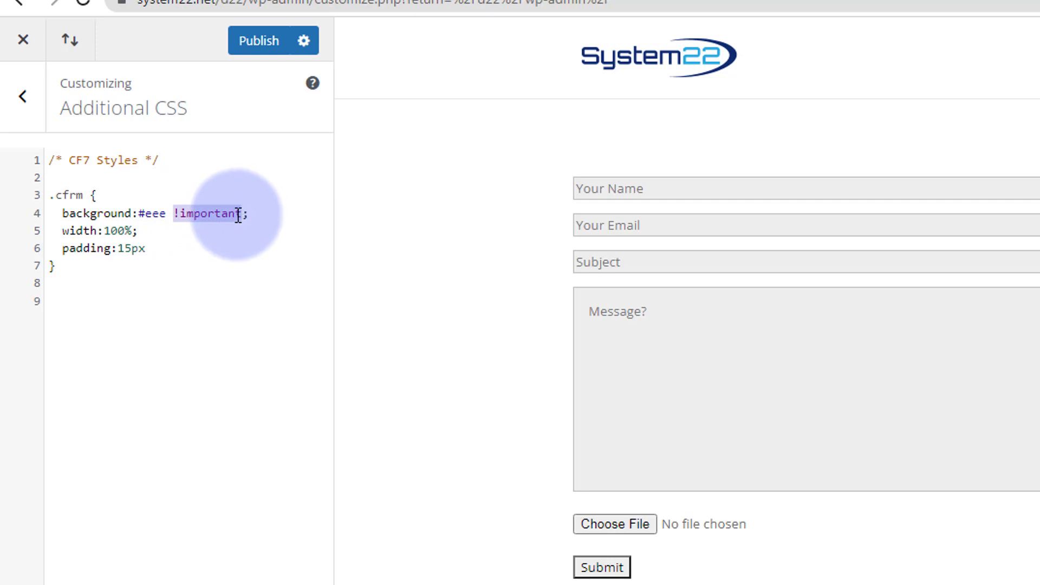
key(ctrl+c)
click(159, 247)
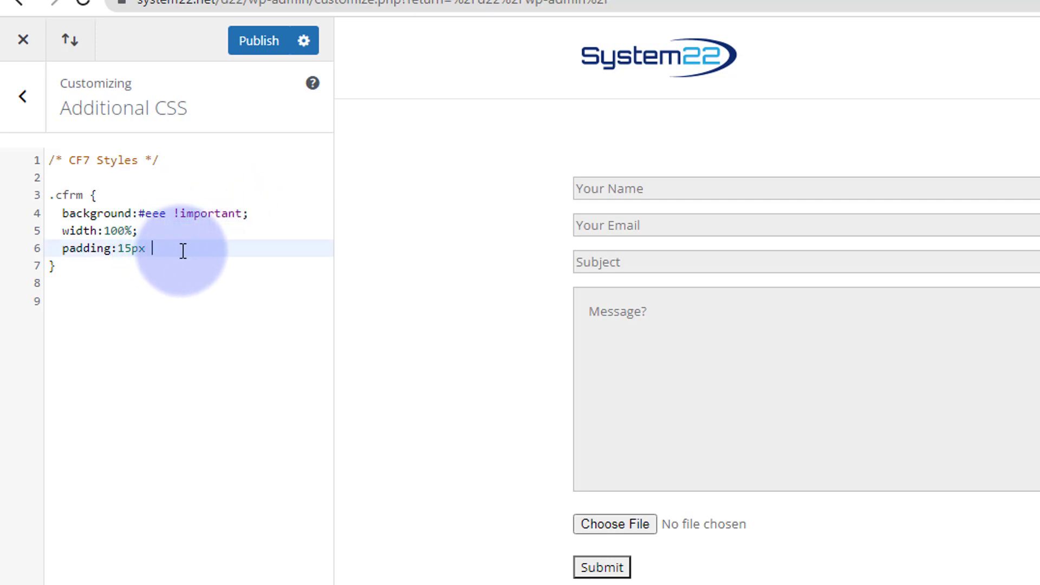
key(ctrl+v)
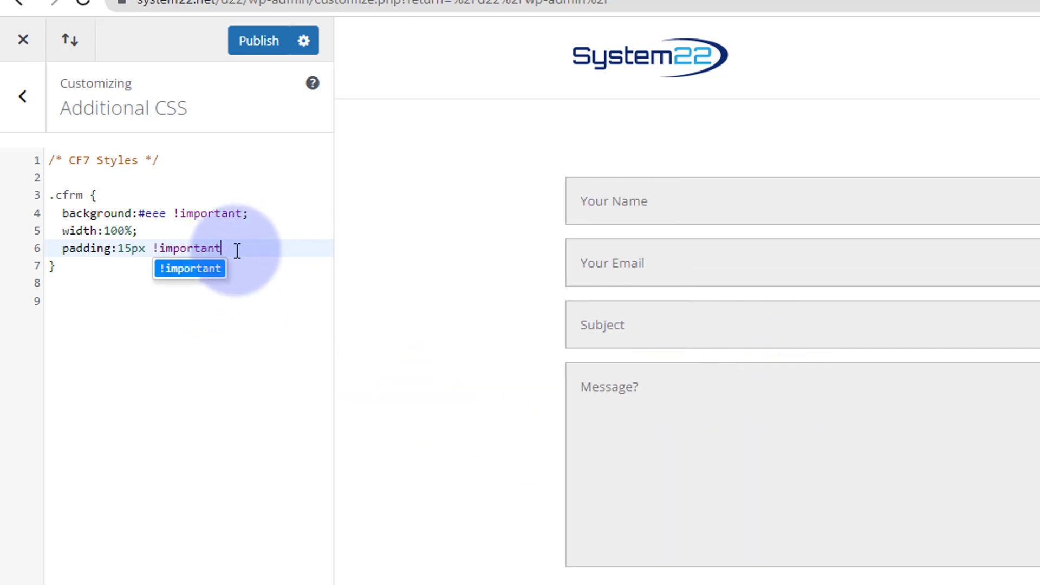
text(;)
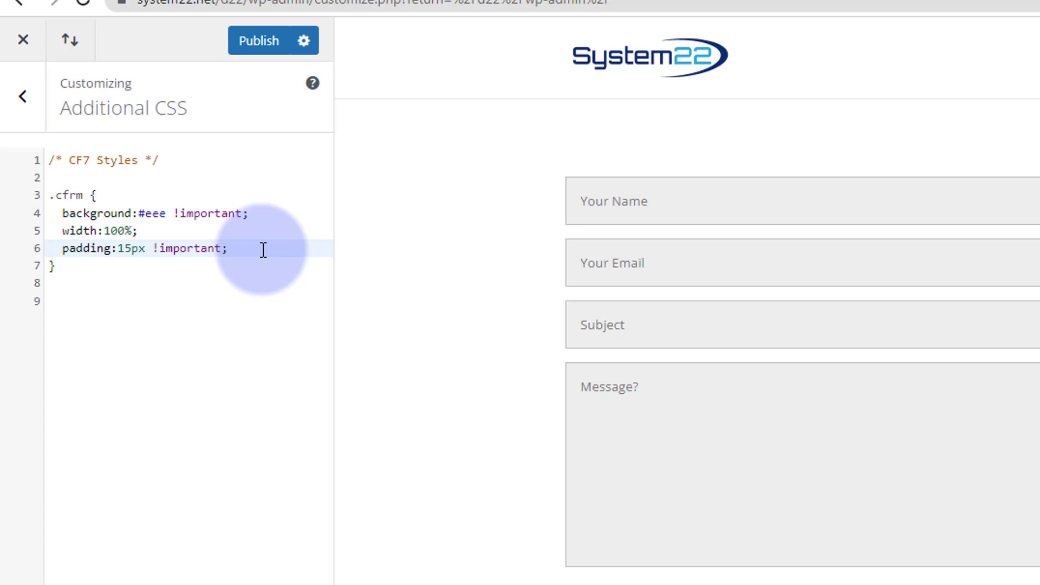
Add a border-radius declaration to the .cfrm rule, trying 5px before settling on 3px.
key(Return)
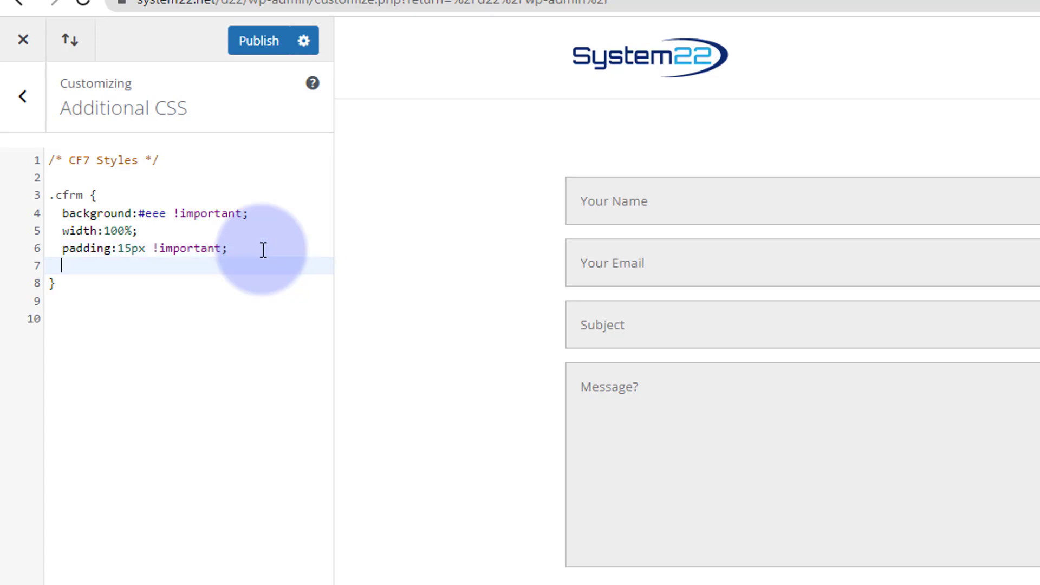
text(border-r)
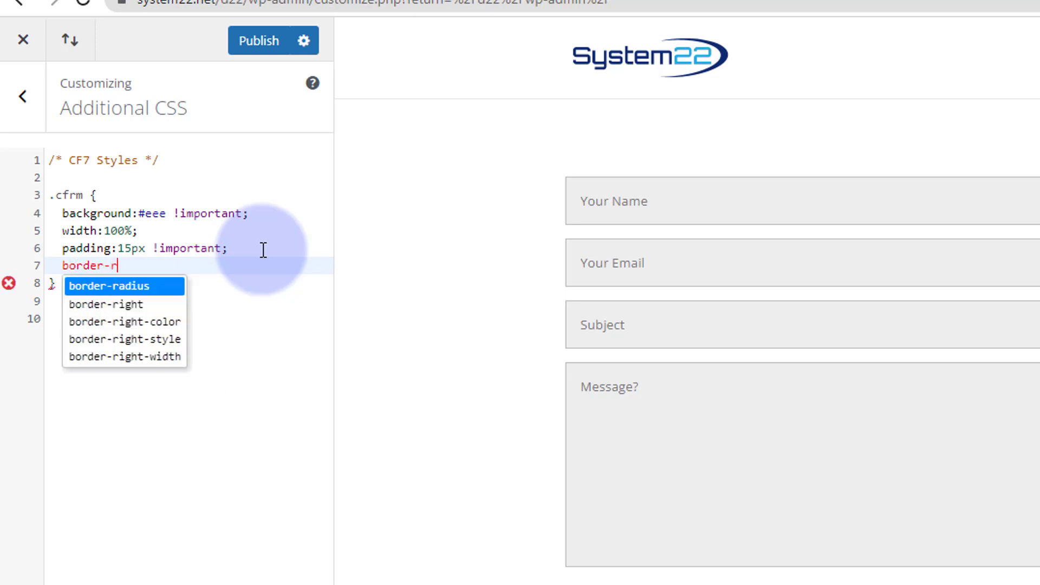
text(adius:)
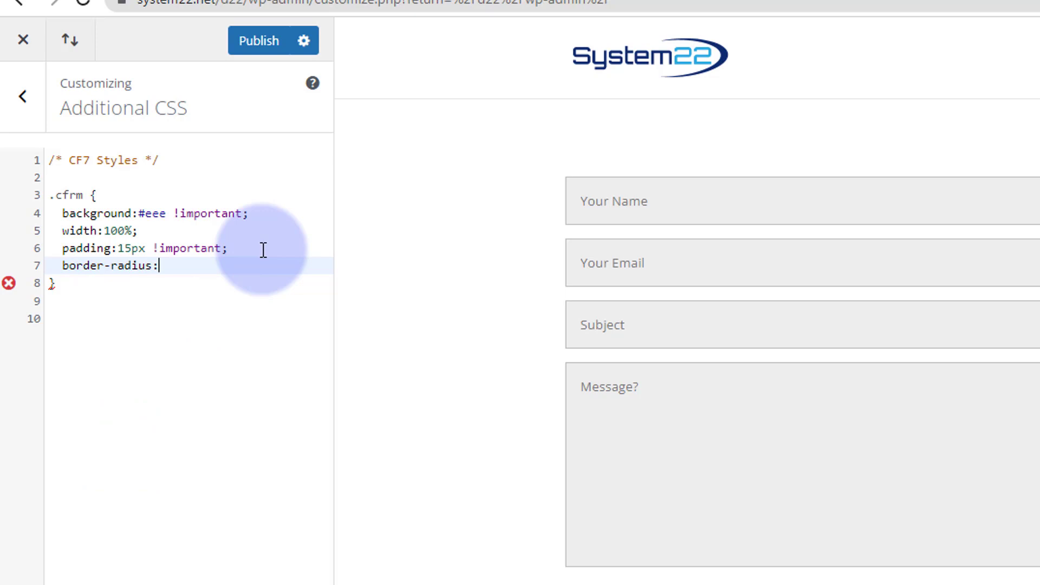
text(5px;)
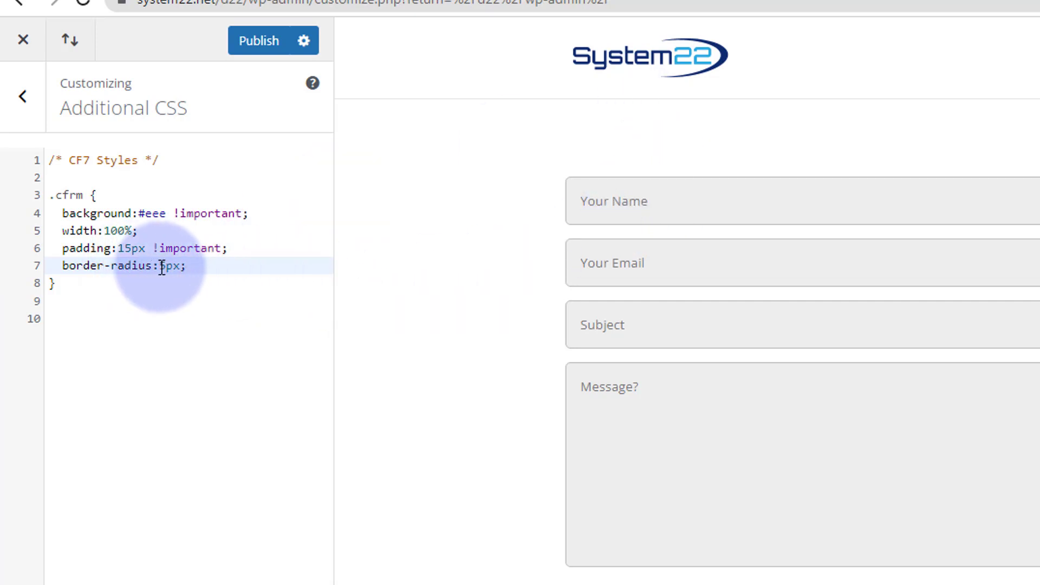
drag(158, 267, 168, 267)
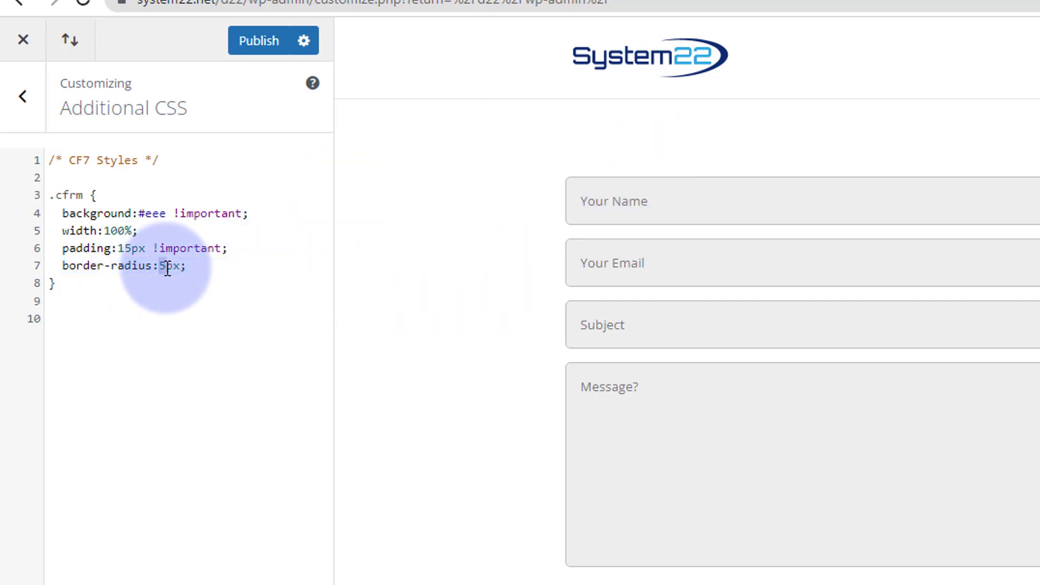
text(3)
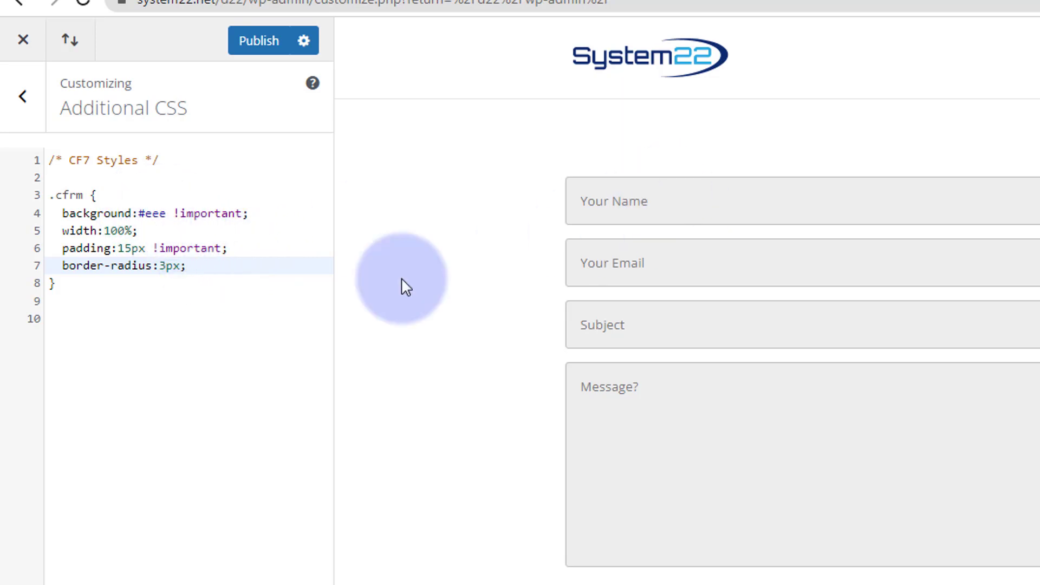
Add border: 1px solid #eee !important; to the .cfrm rule on a new line below the border-radius.
key(Return)
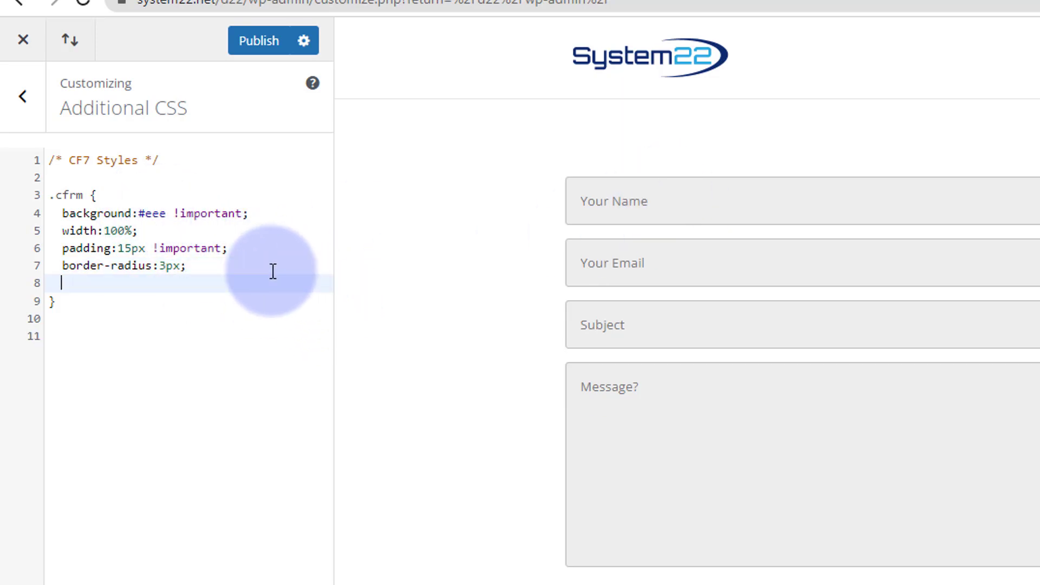
text(b)
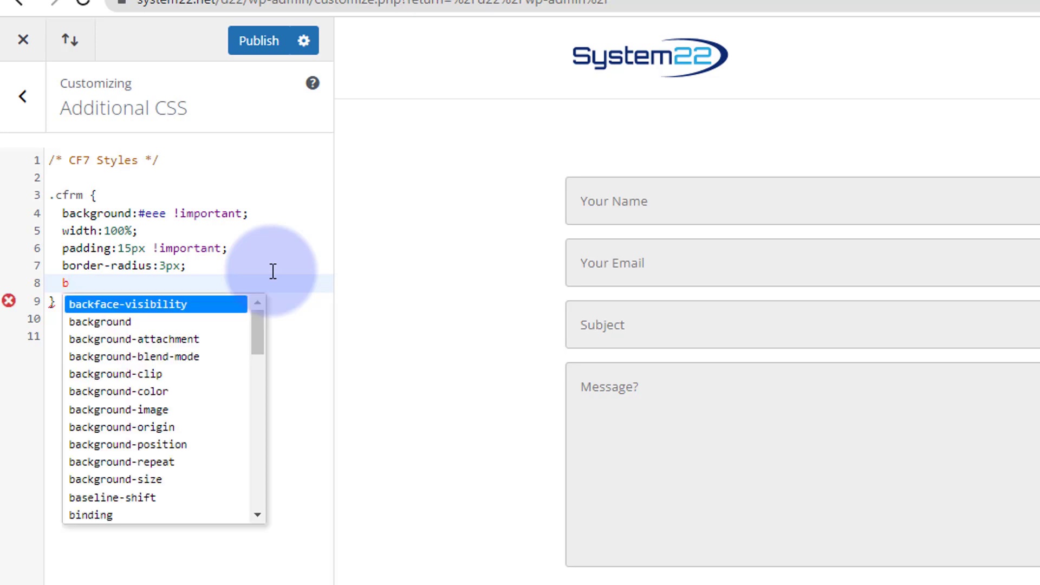
text(order: )
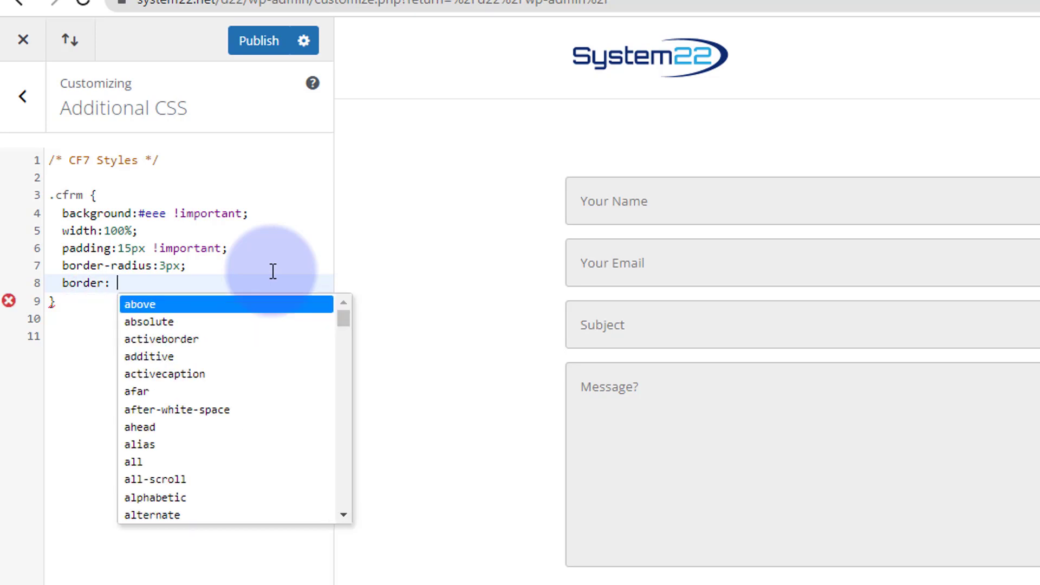
text(1px solid)
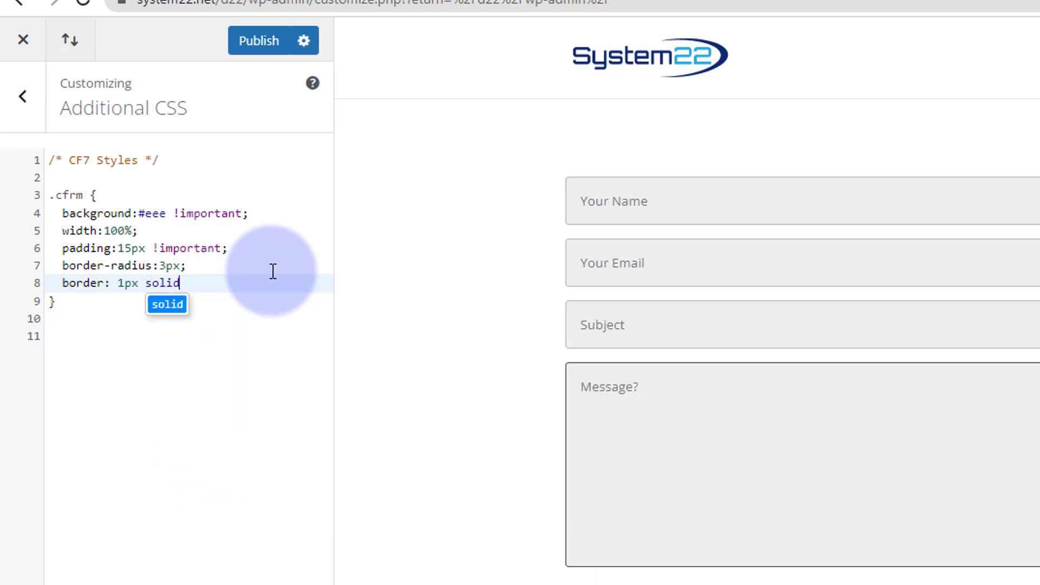
text( #)
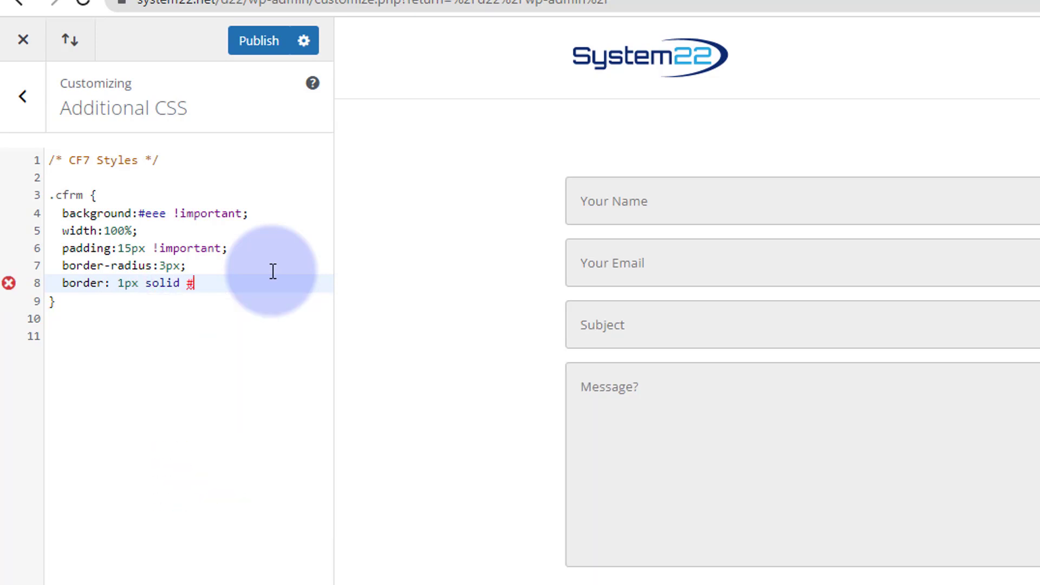
text(eee)
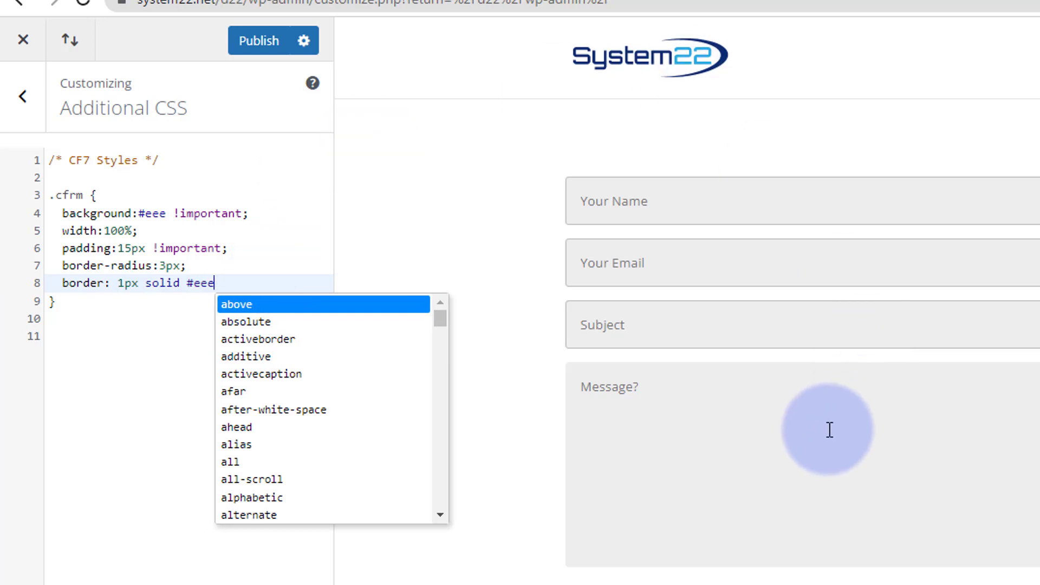
click(253, 276)
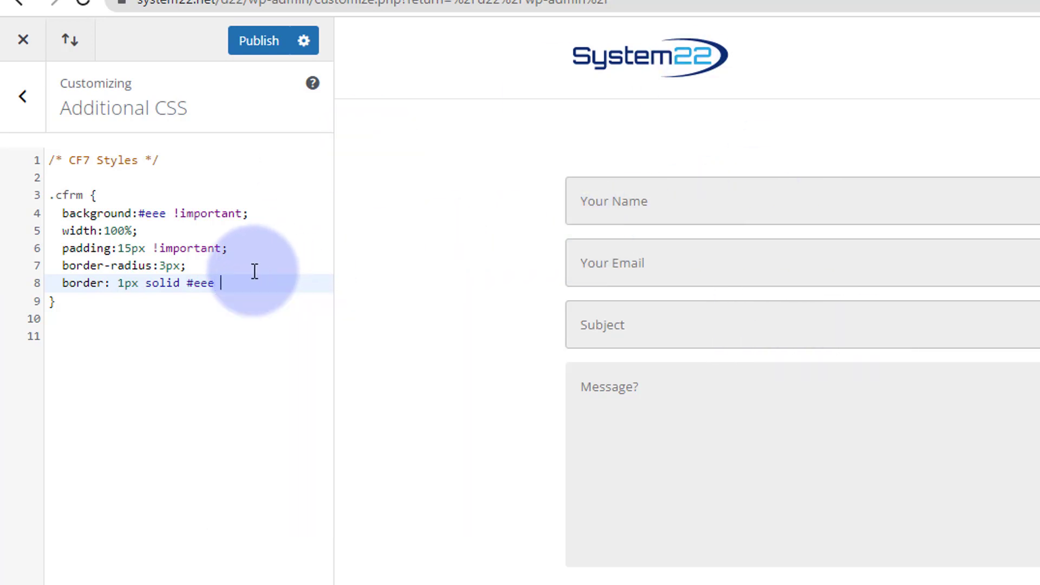
text(!important)
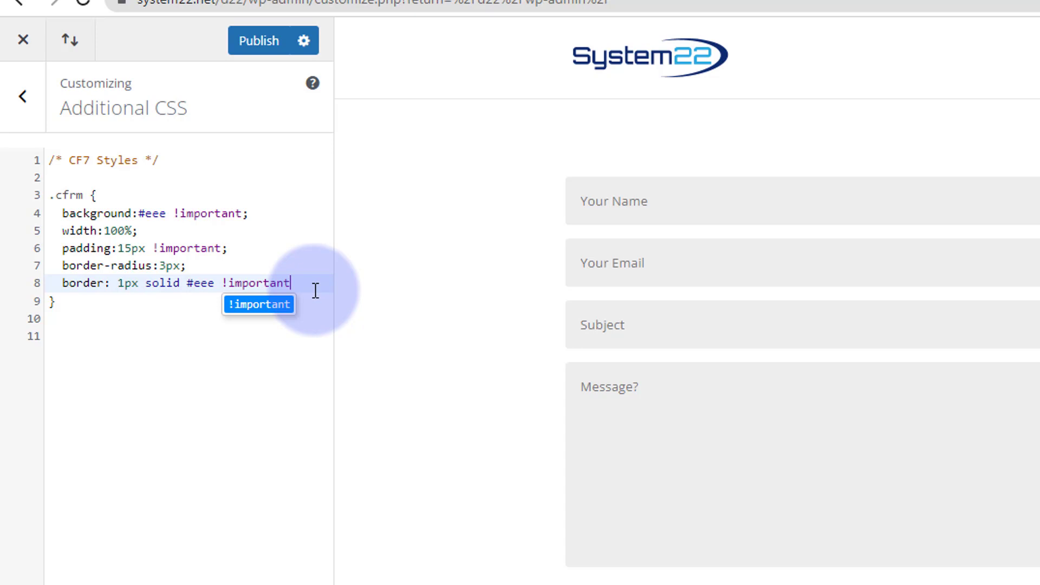
text(;)
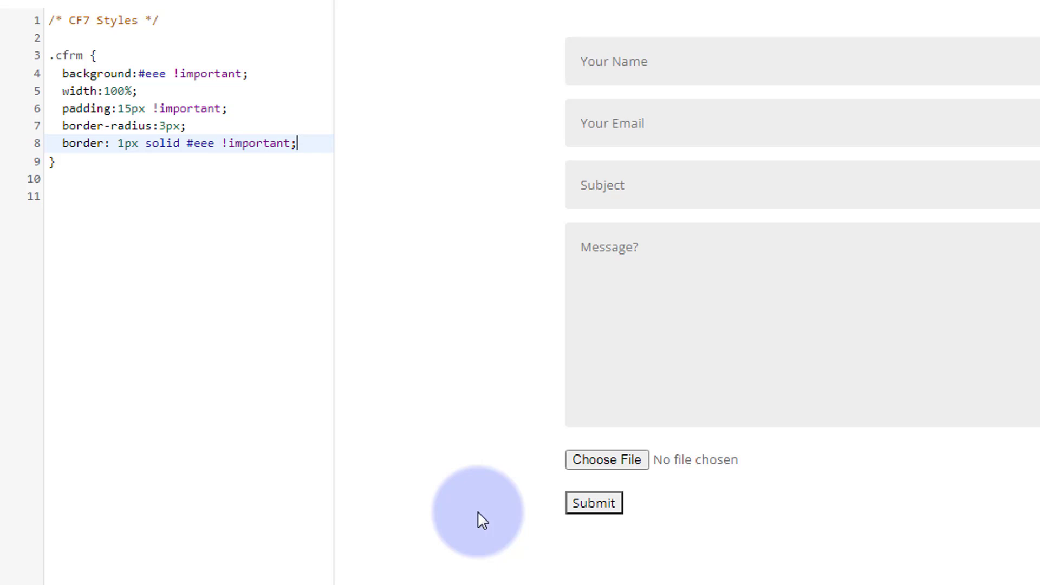
Inspect the form's Submit button and copy the wpcf7-submit class name from its markup.
right_click(591, 503)
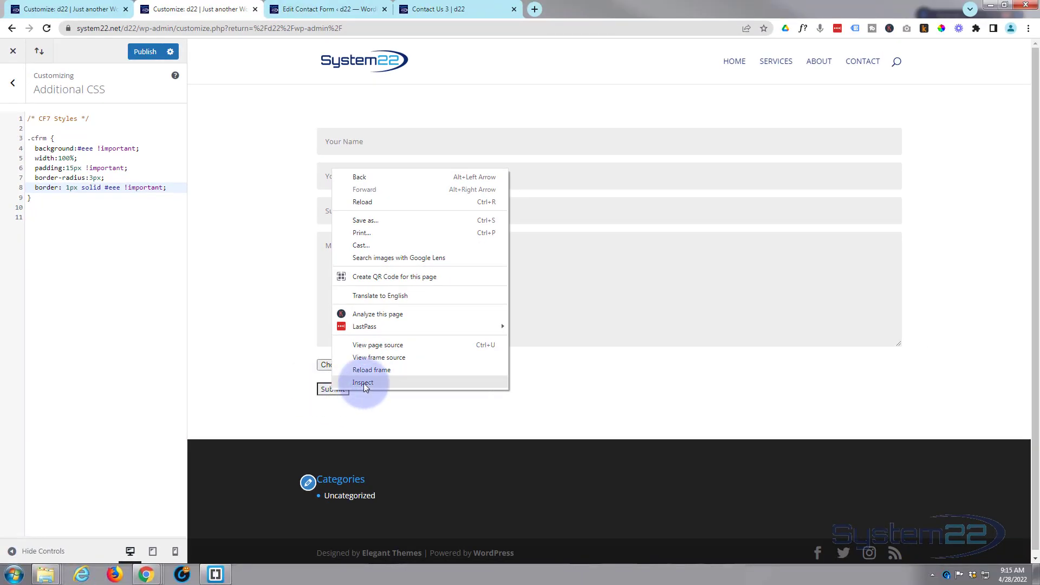
click(363, 382)
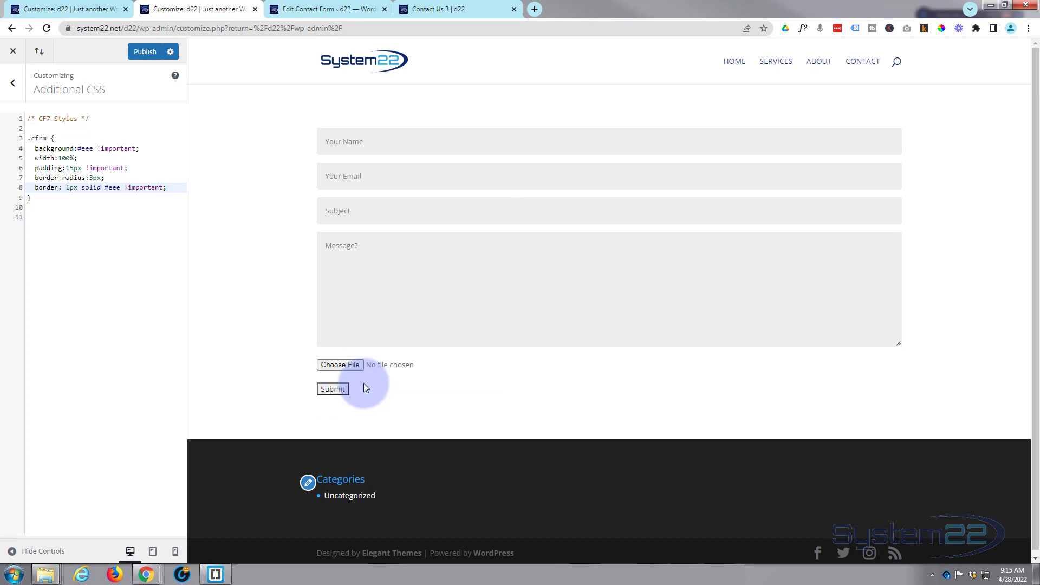
drag(566, 384, 578, 314)
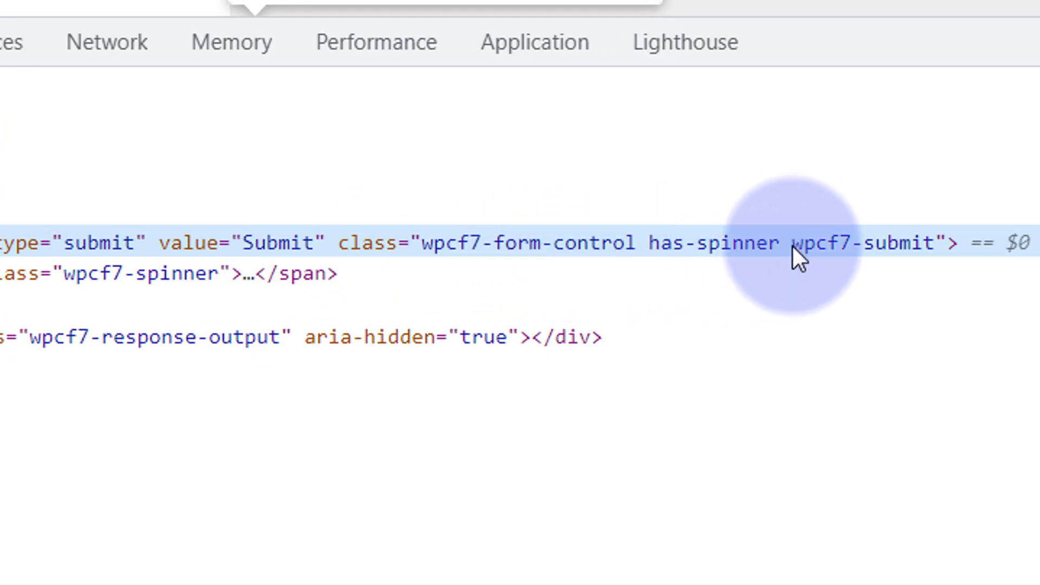
double_click(766, 250)
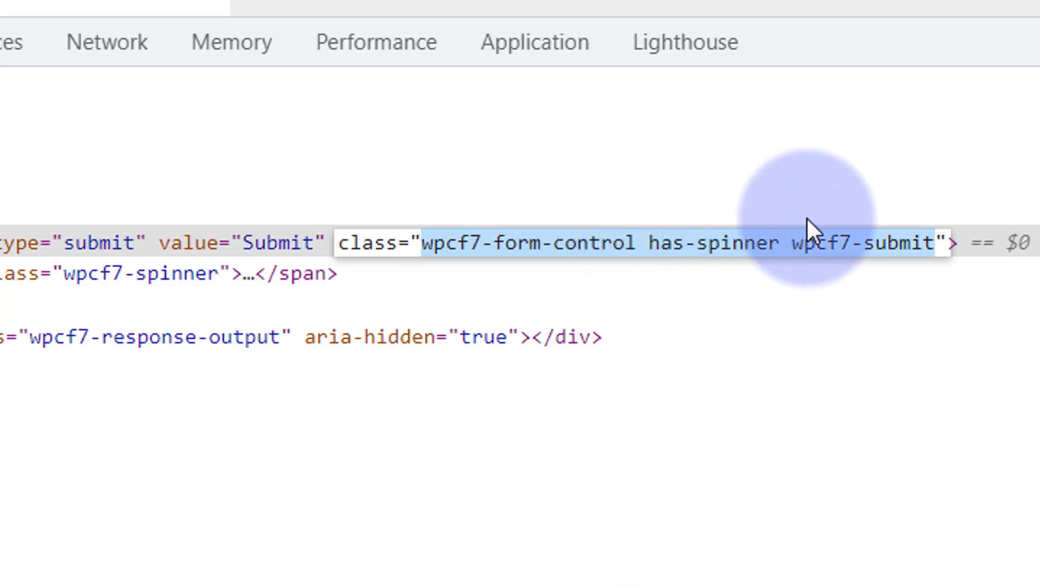
click(793, 243)
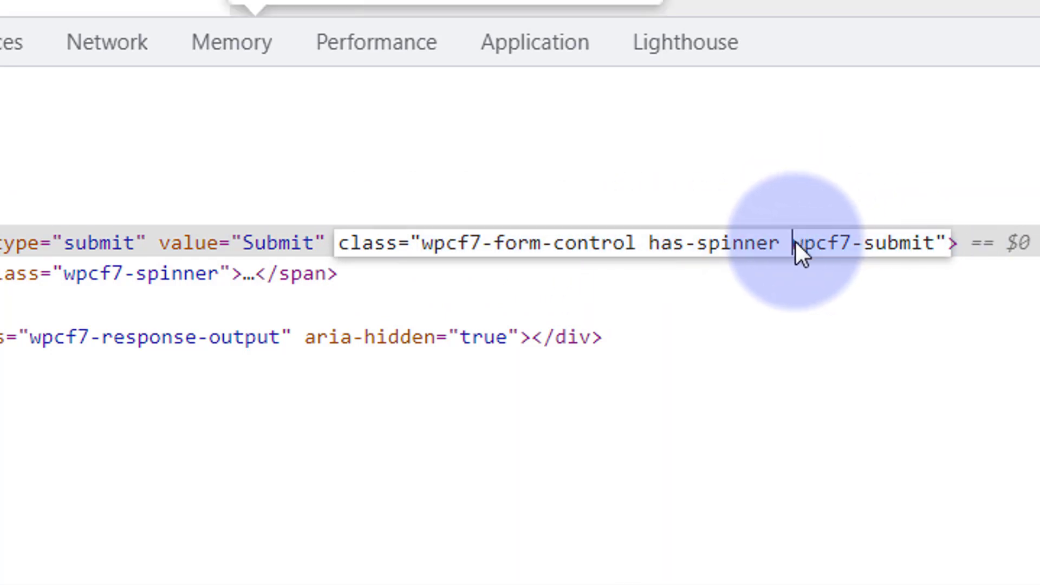
drag(795, 243, 926, 253)
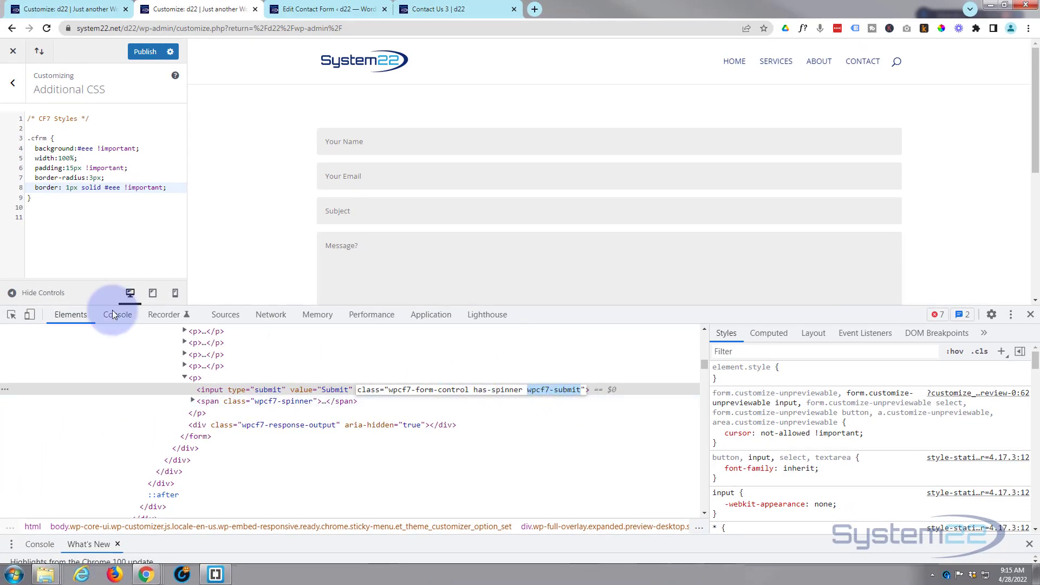
Create an empty .wpcf7-submit rule below the .cfrm rule and close the page inspector.
click(42, 205)
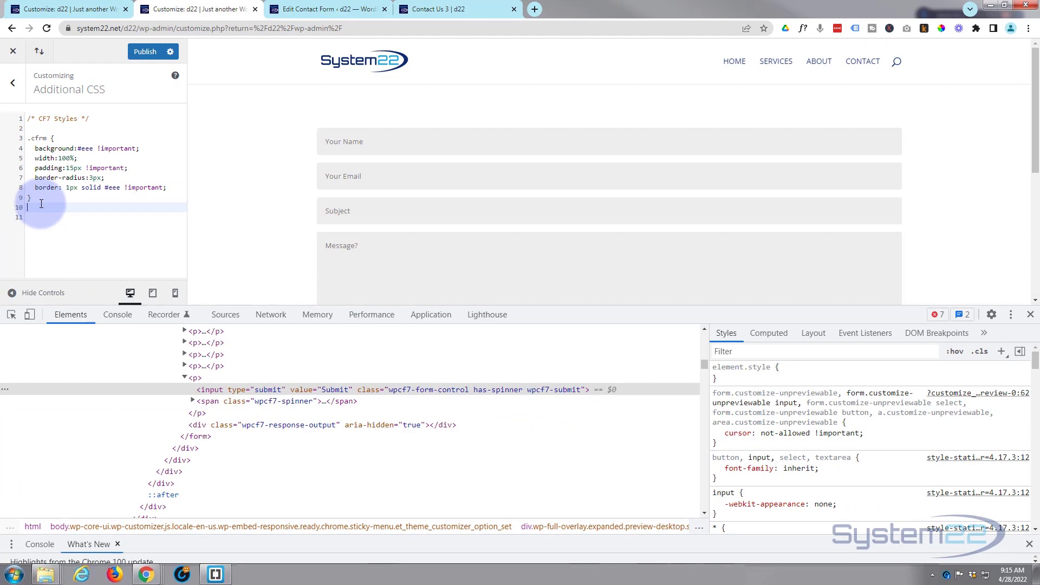
key(Return)
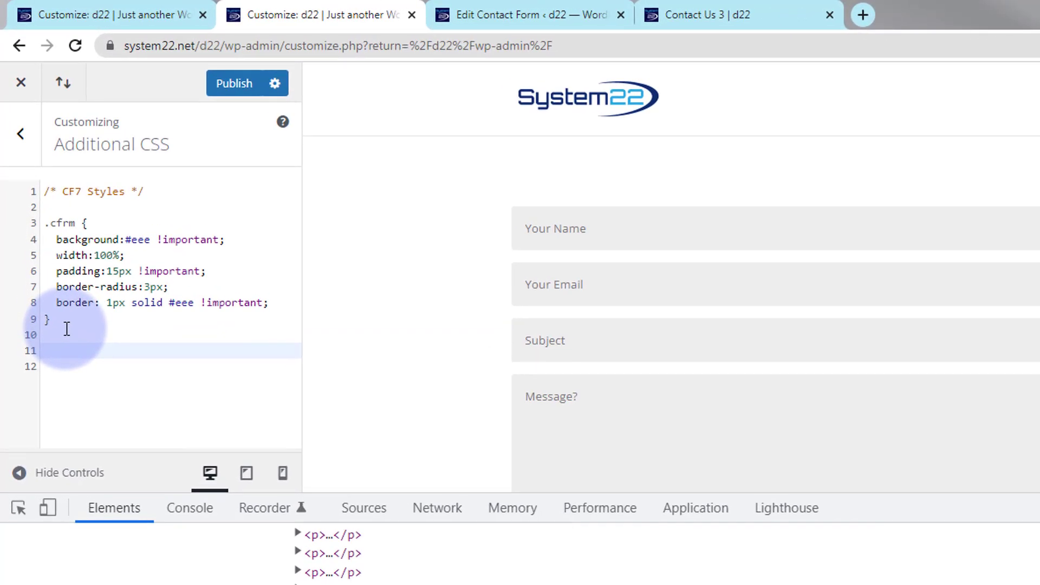
text(.wpcf7-submit)
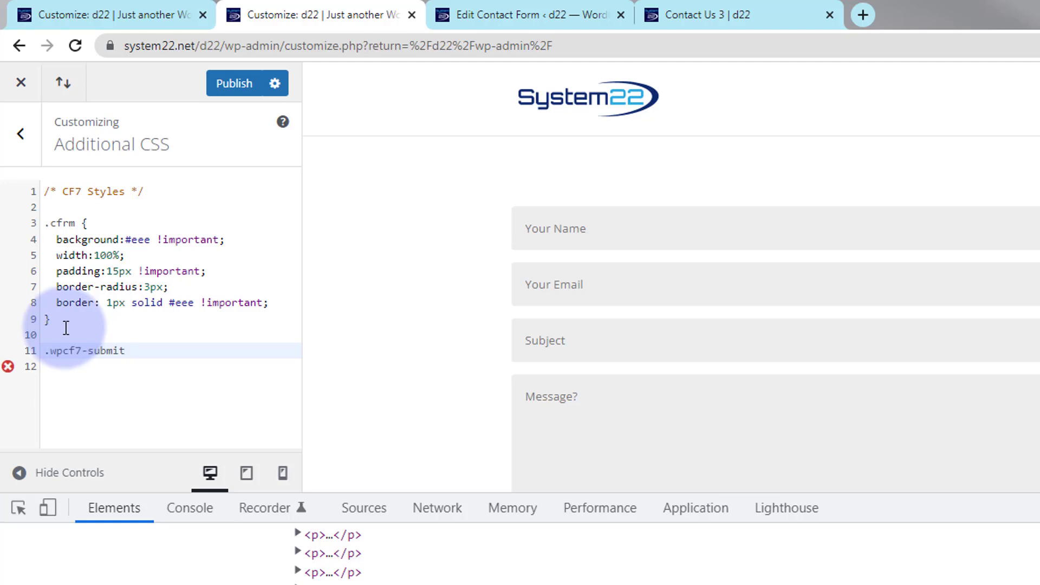
text({)
key(Return)
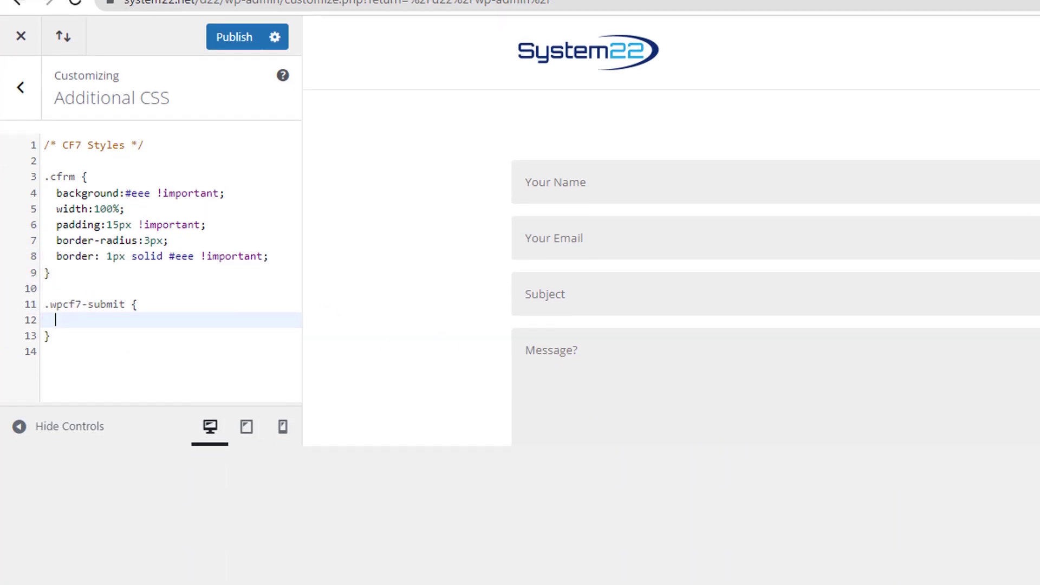
key(F12)
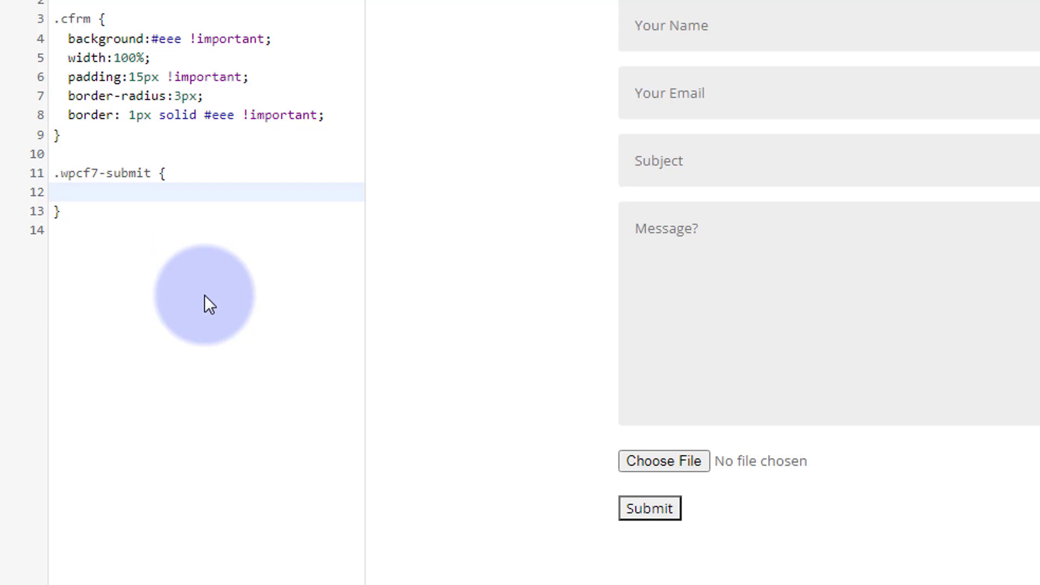
Add background: #fff; to the .wpcf7-submit rule.
text(background: #f)
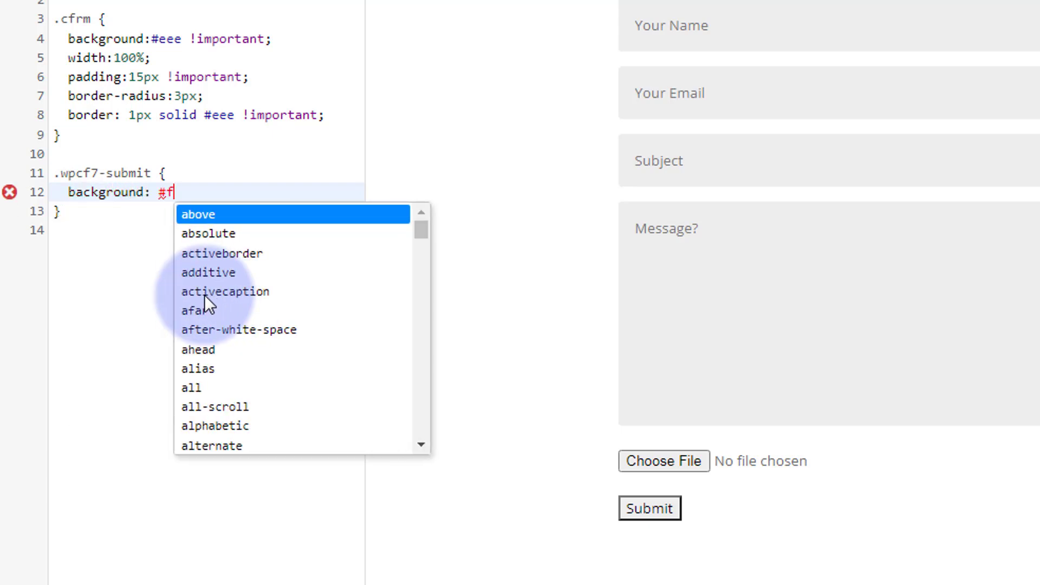
text(ff)
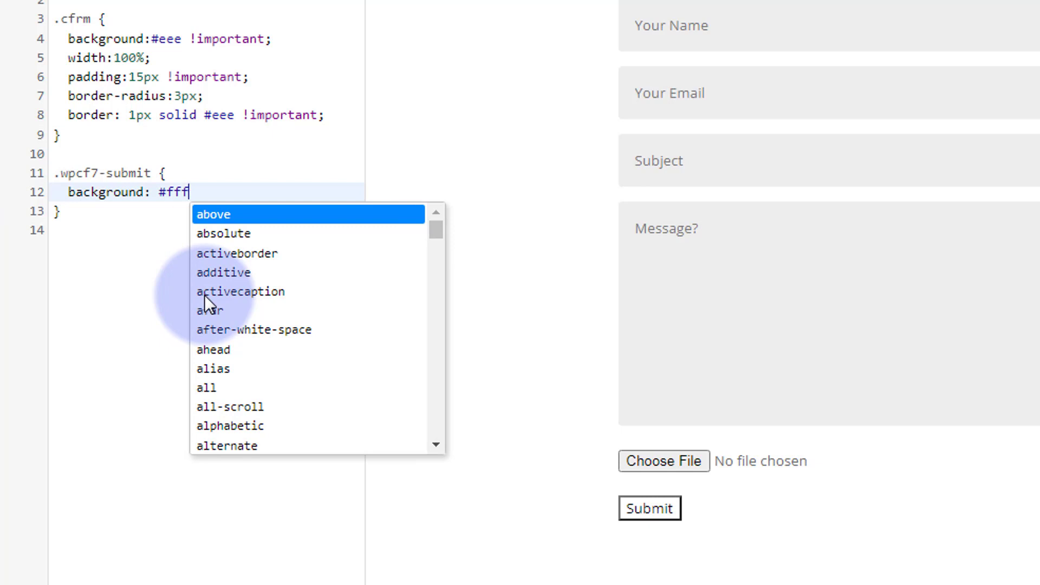
text(;)
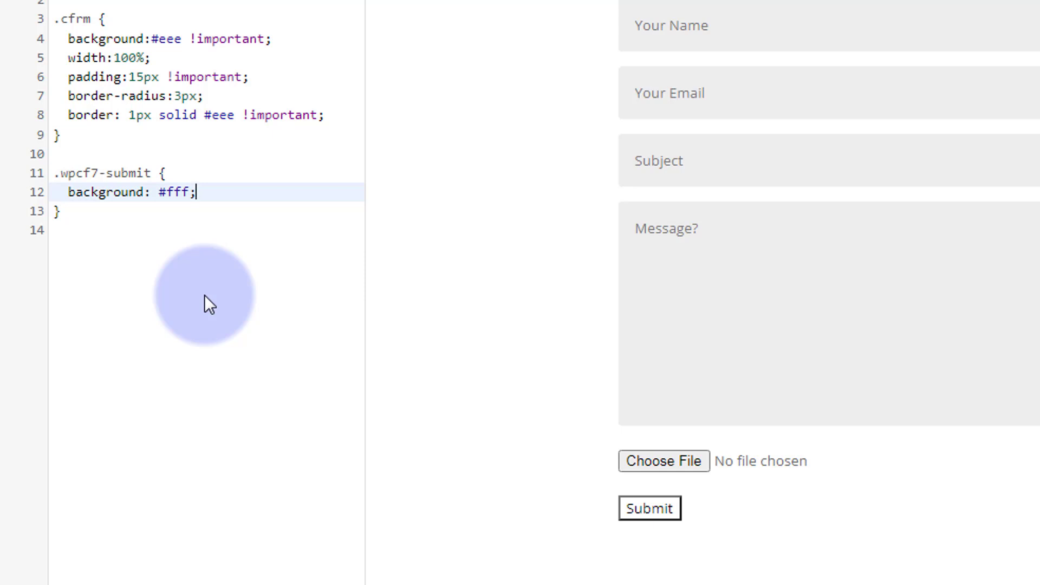
Add a padding declaration to the .wpcf7-submit rule, trying 10px 15px before settling on 10px 20px.
key(Return)
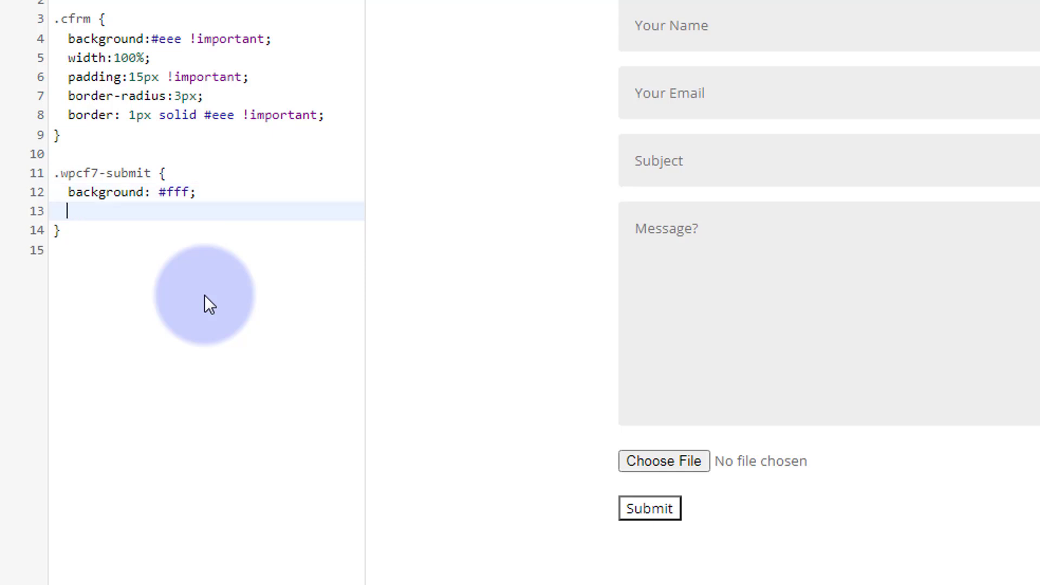
text(padding)
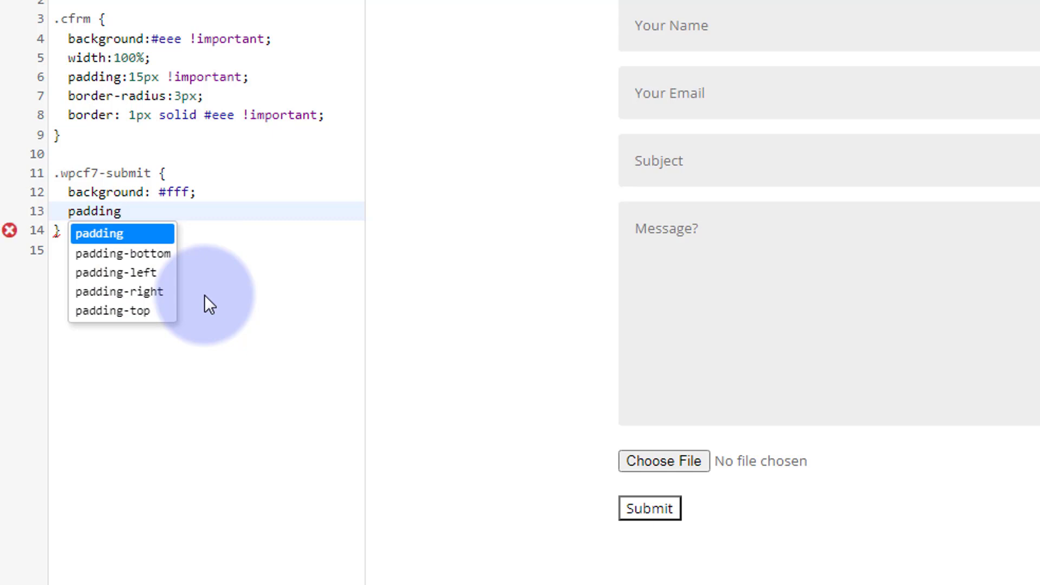
text(: 10px )
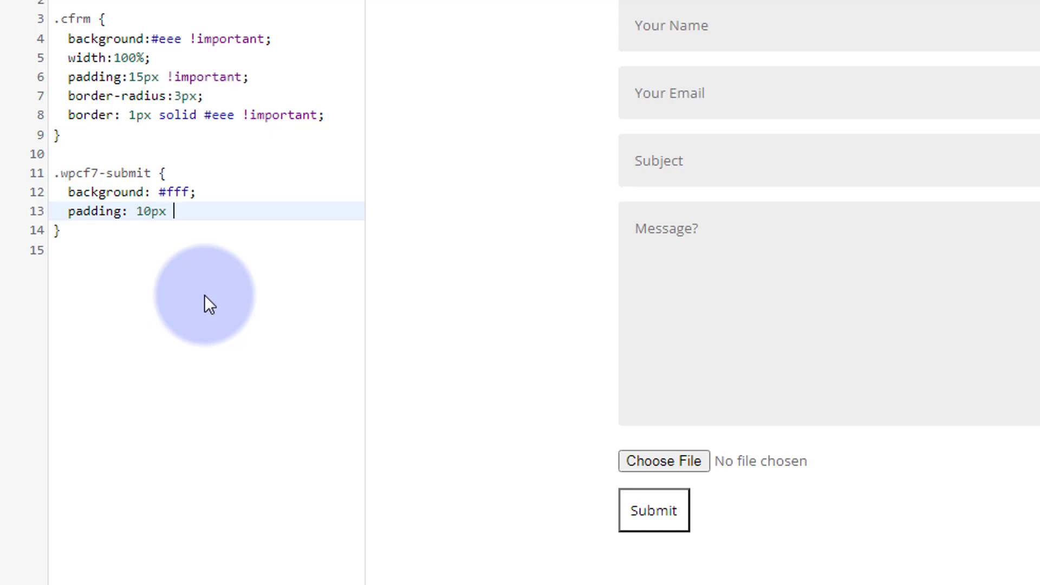
text(15)
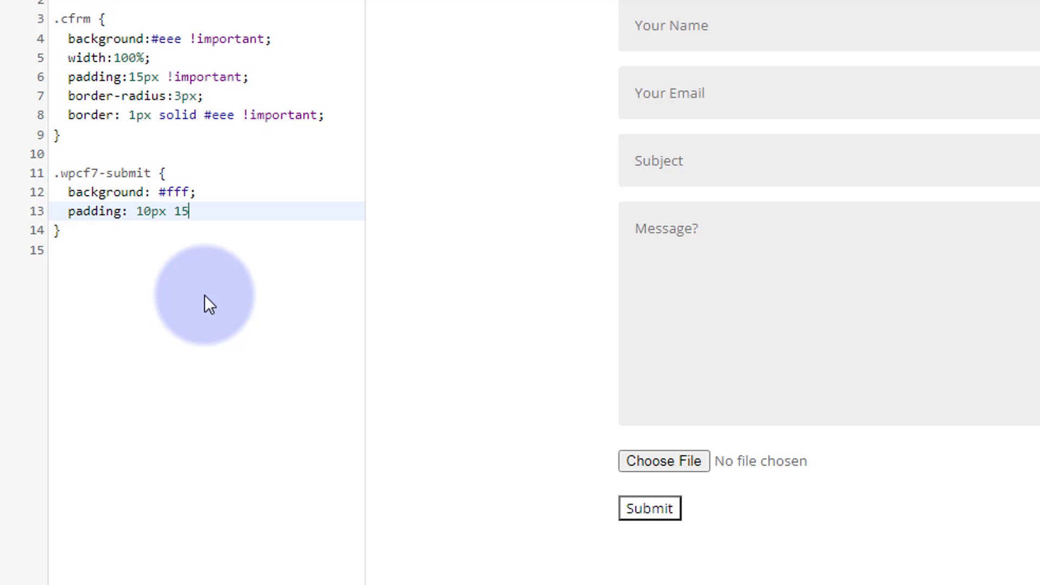
text(px;)
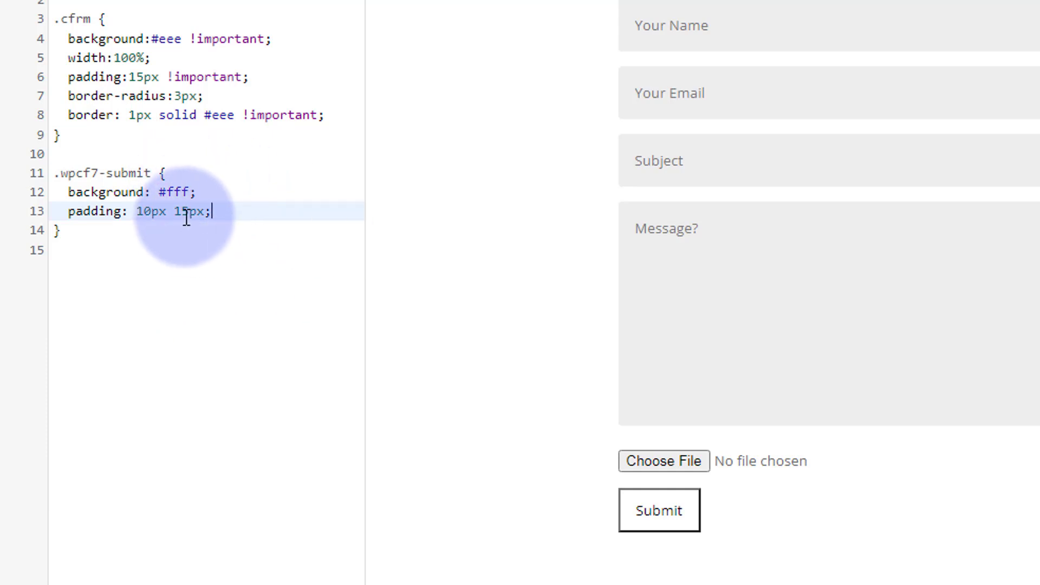
drag(177, 211, 191, 212)
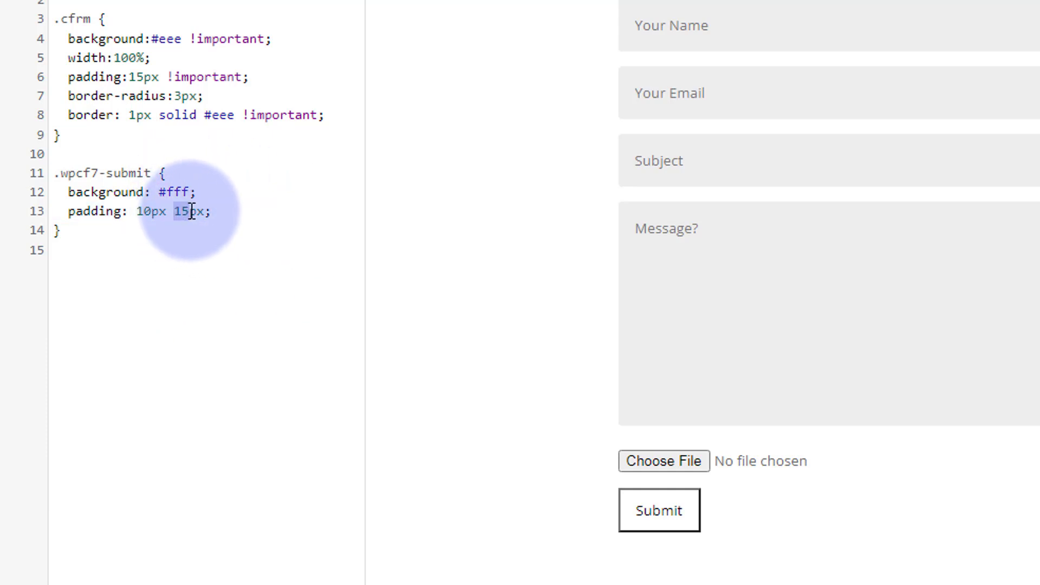
text(20)
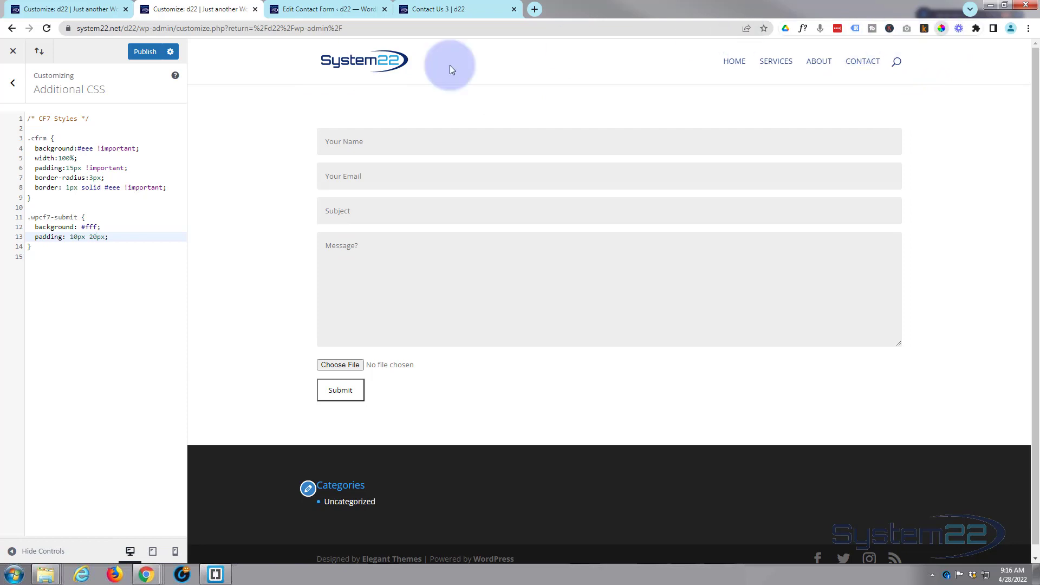
Sample the dark blue of the System22 logo's swoosh with the eyedropper and copy its hex code.
key(alt+p)
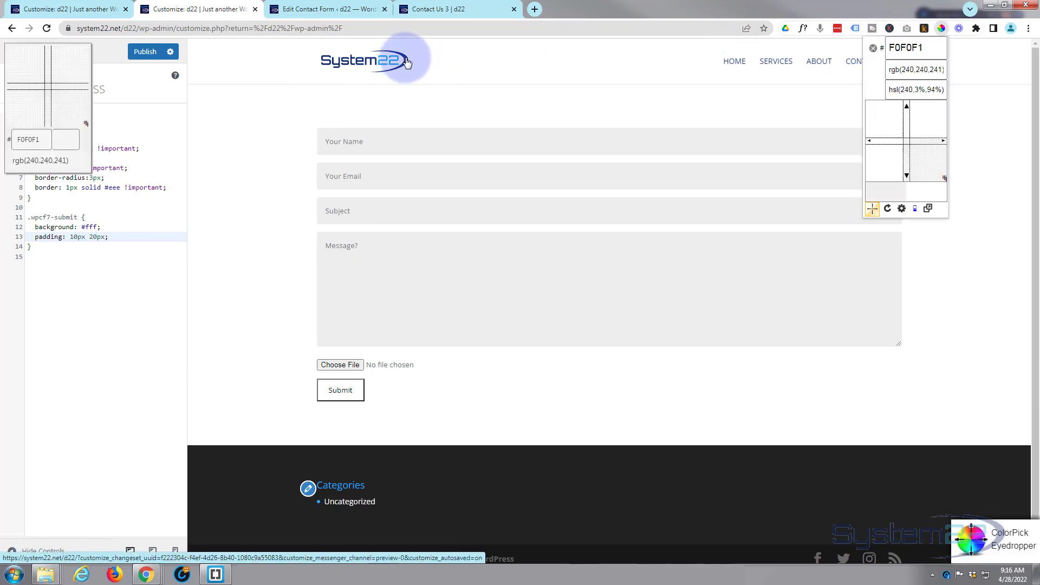
click(407, 63)
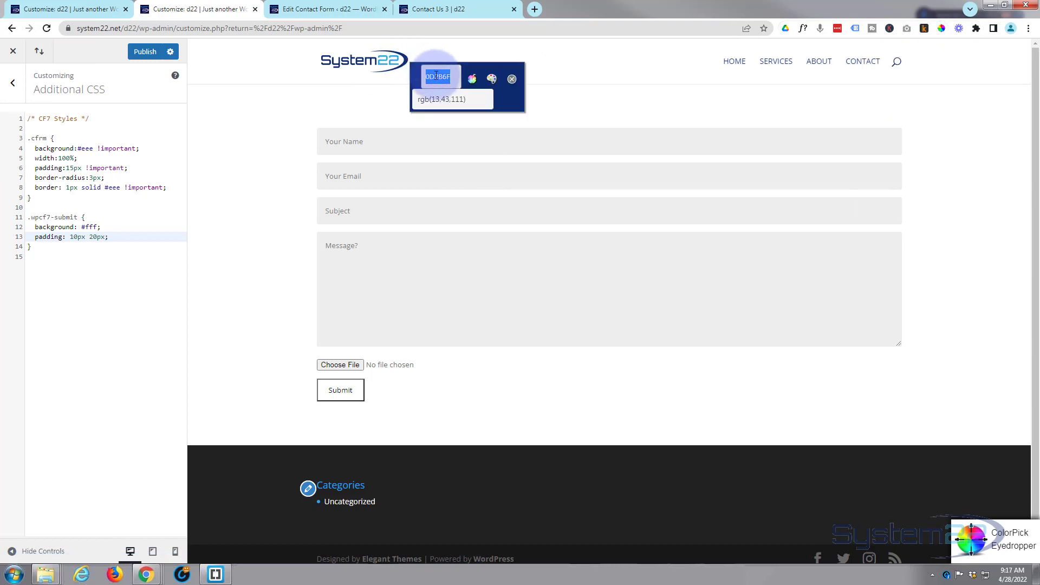
right_click(436, 76)
click(458, 112)
click(512, 80)
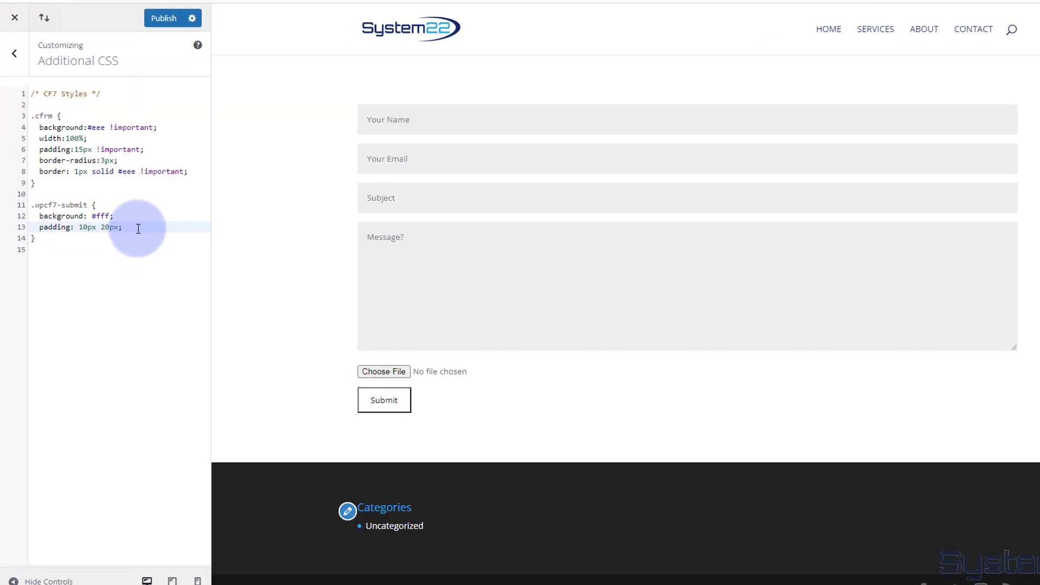
Add border: 2px solid #0D2B6F; on a new line below the padding in the .wpcf7-submit rule.
key(Return)
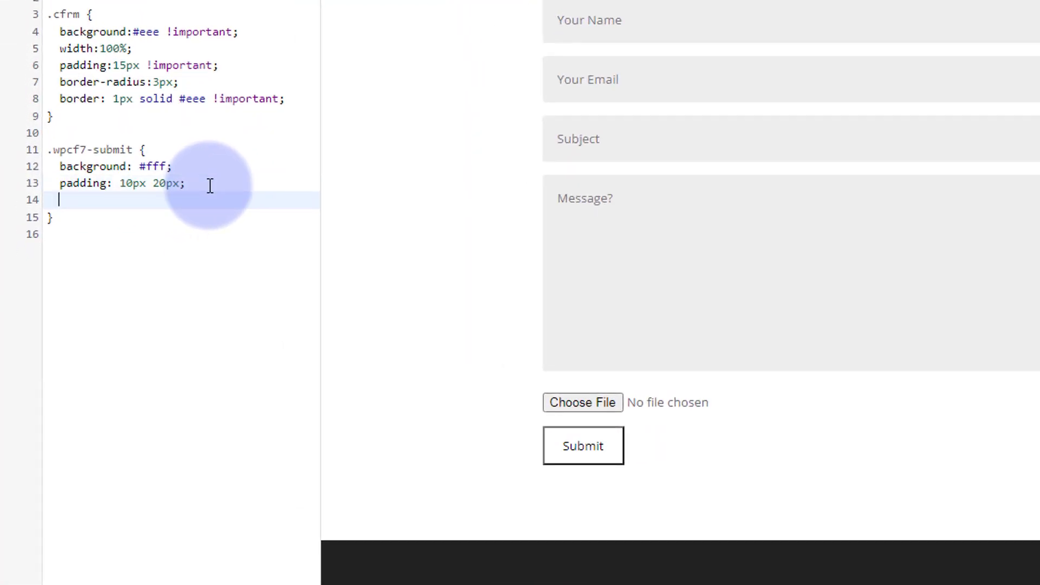
text(border)
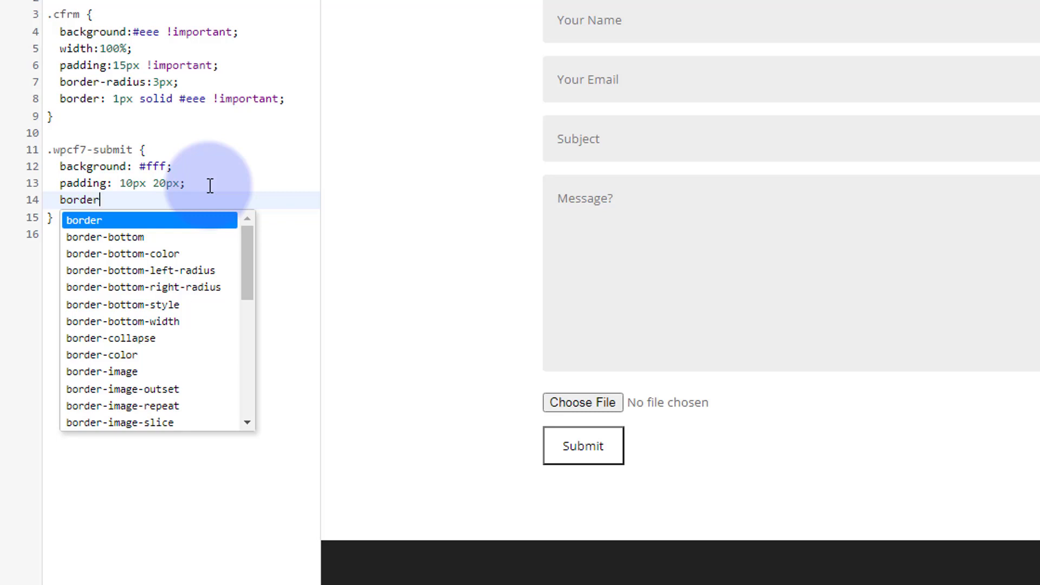
text(: 2p)
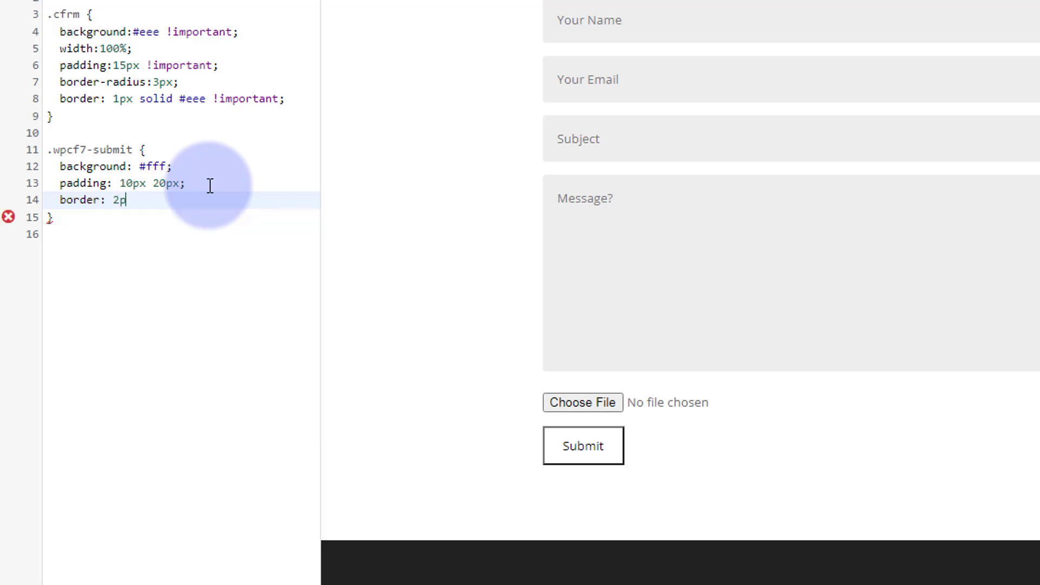
text(x solid )
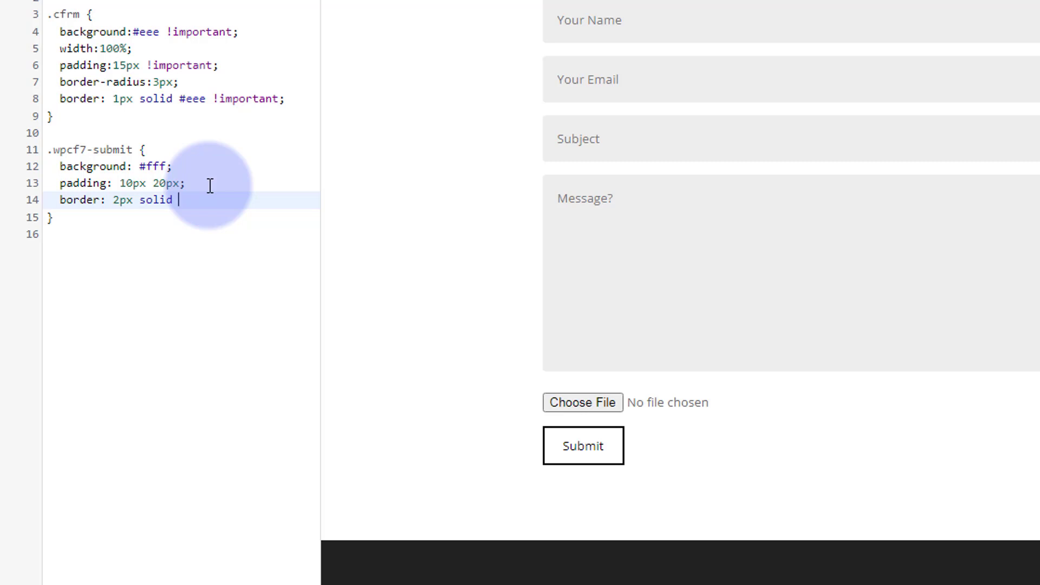
text(#)
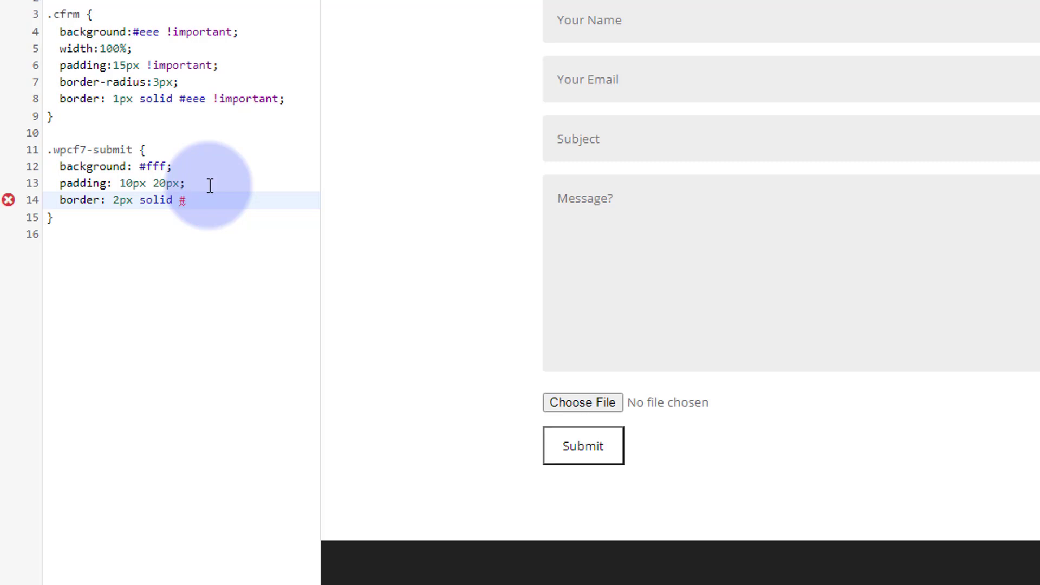
text(0D2B6F)
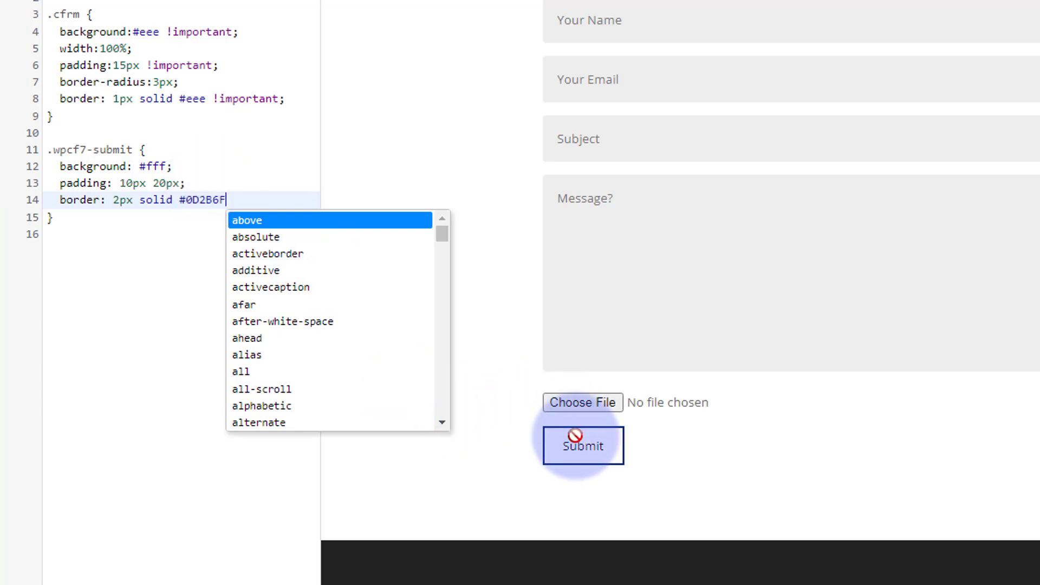
text(;)
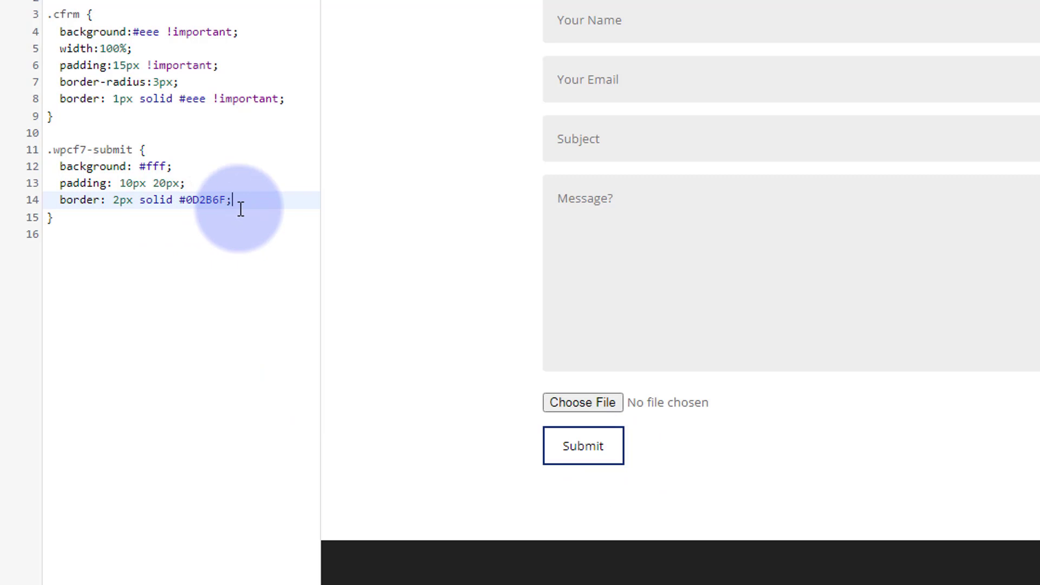
Add color: #0D2B6F; to the .wpcf7-submit rule so the button text matches its border.
key(Return)
text(color)
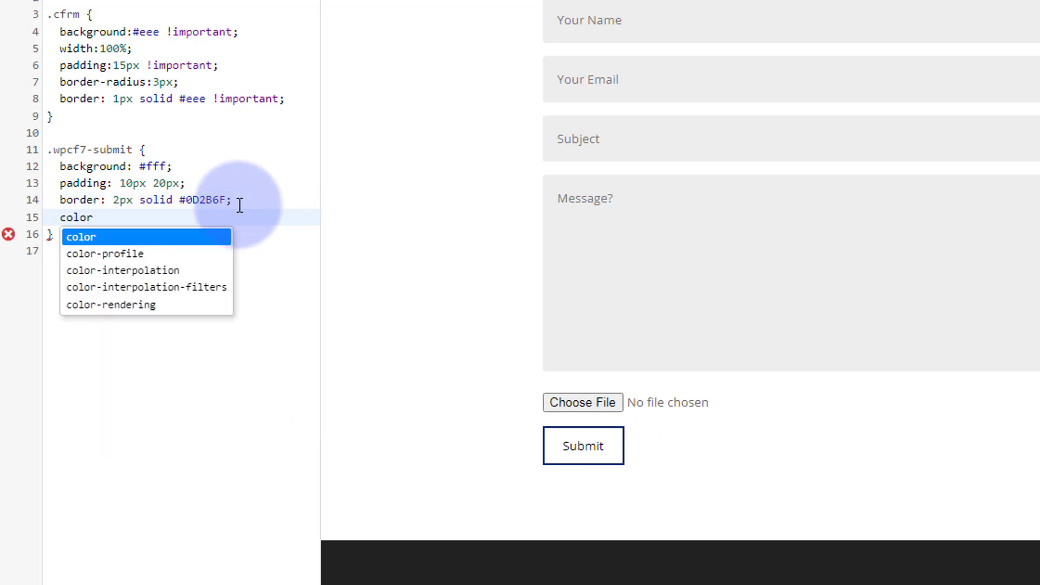
text(: #)
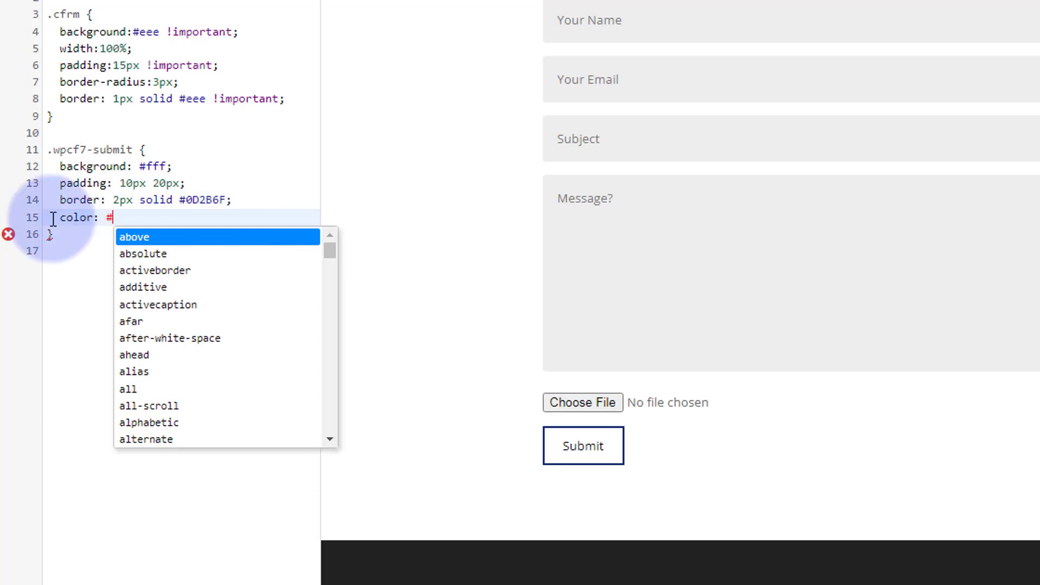
key(Escape)
text(#0D2B6F)
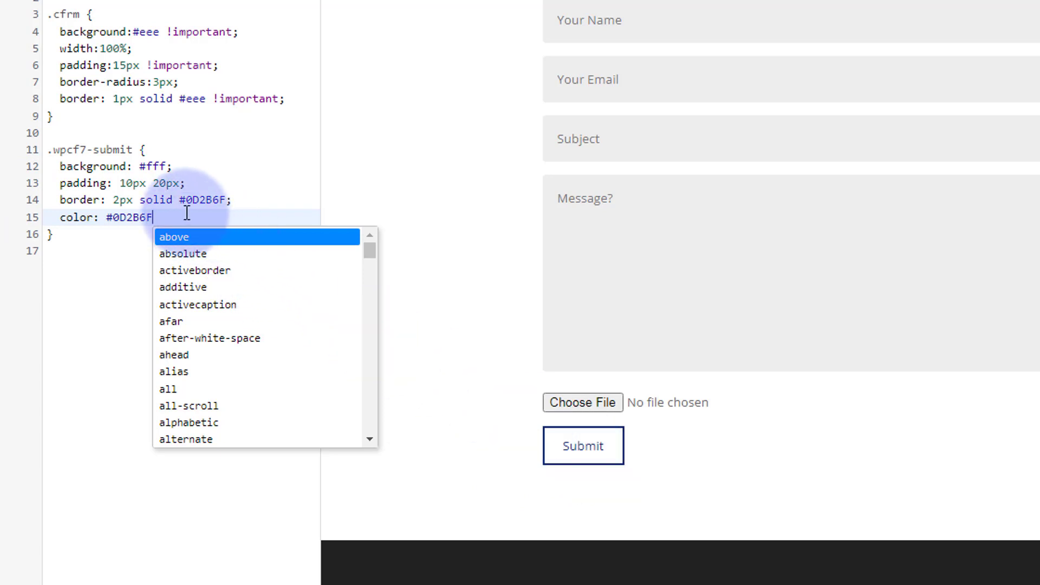
text(;)
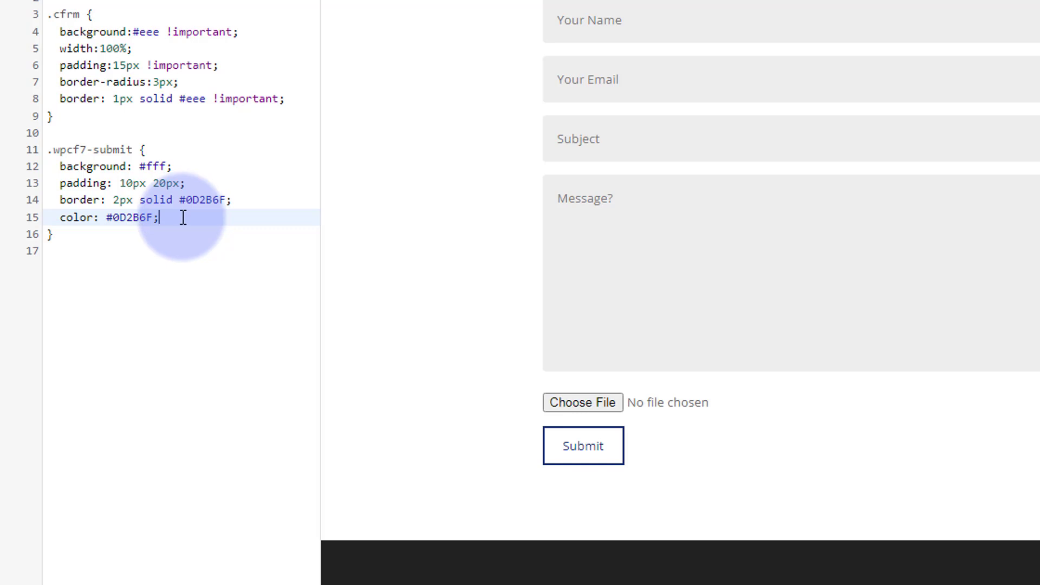
Add font-size:20px; as the last declaration of the .wpcf7-submit rule.
key(Return)
text(font-)
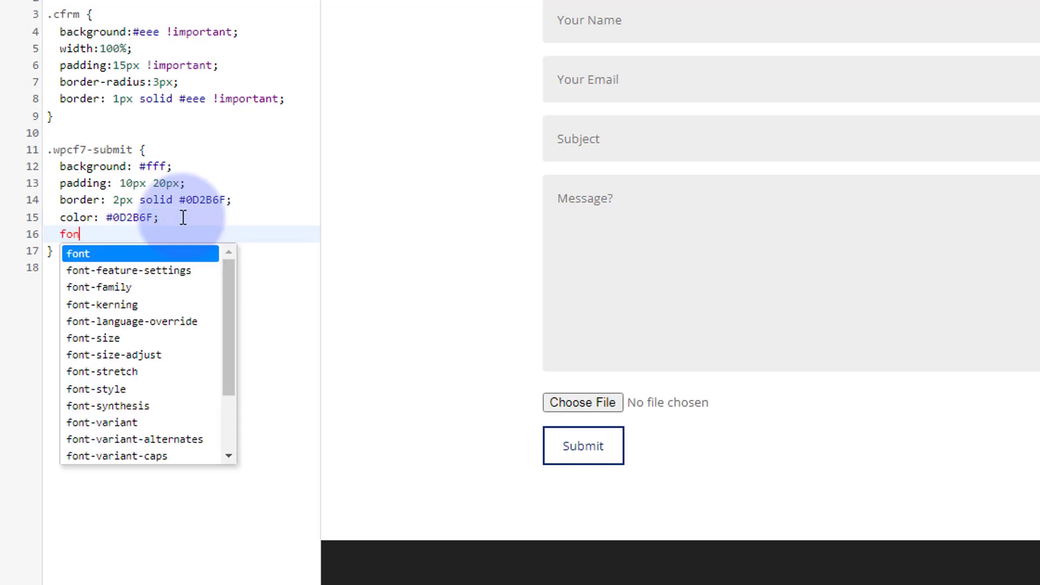
text(siz)
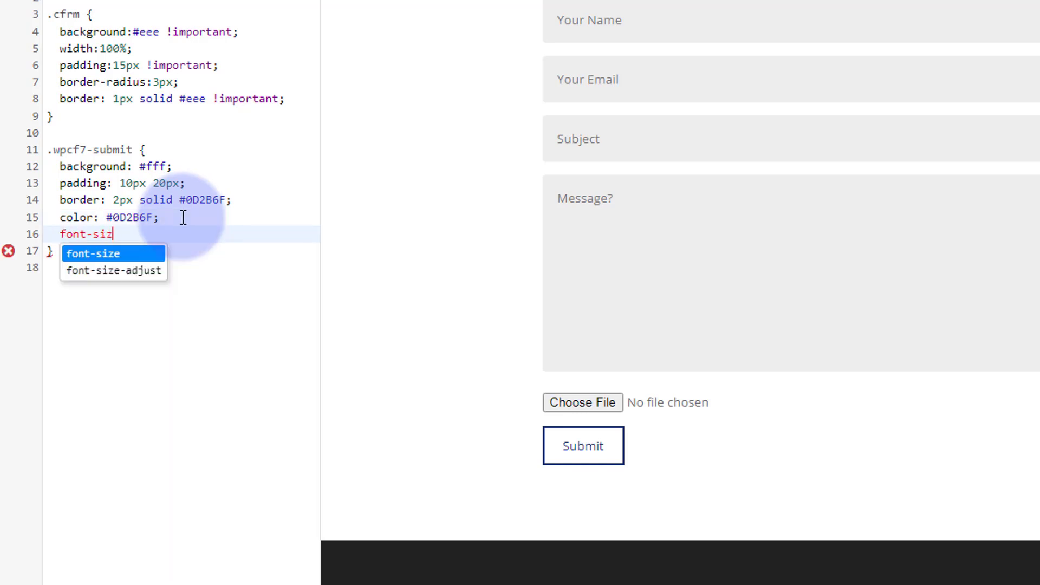
text(e:20)
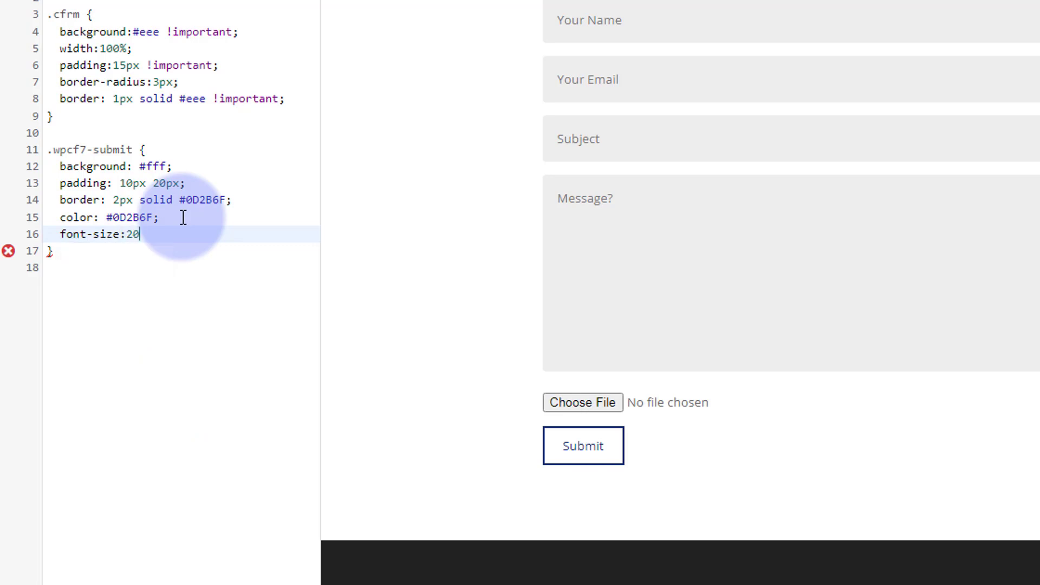
text(px)
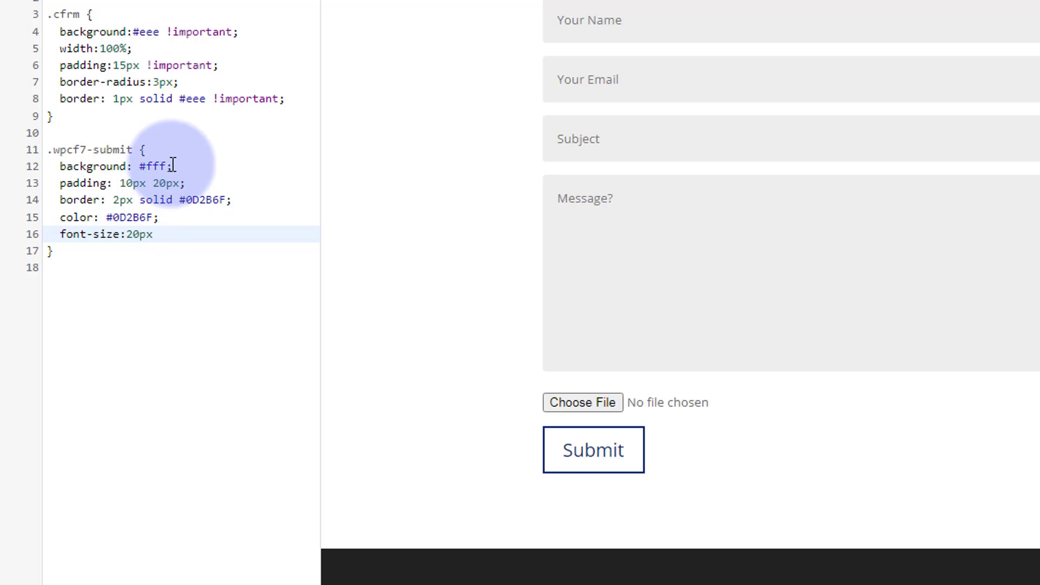
text(;)
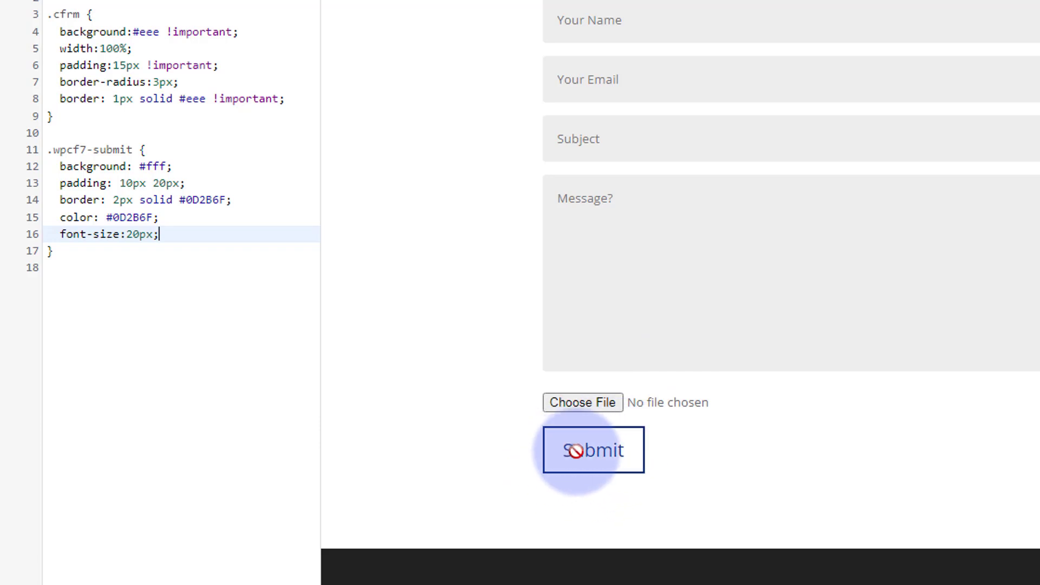
Copy the .wpcf7-submit selector below its rule, leaving a blank line, and extend the copy to .wpcf7-submit:hover.
drag(46, 149, 132, 150)
key(ctrl+c)
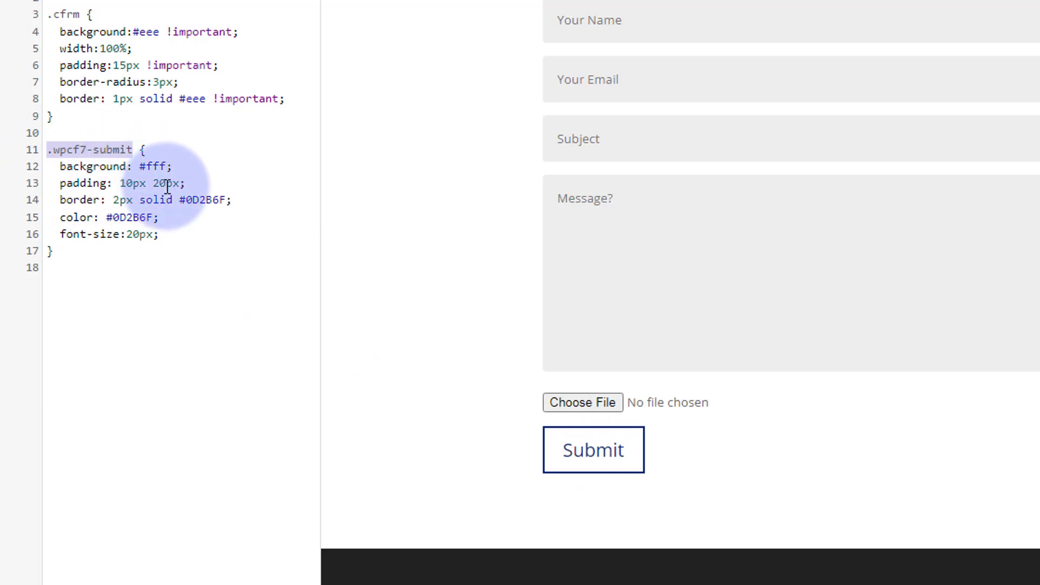
click(90, 258)
key(Return)
key(Return)
key(ctrl+v)
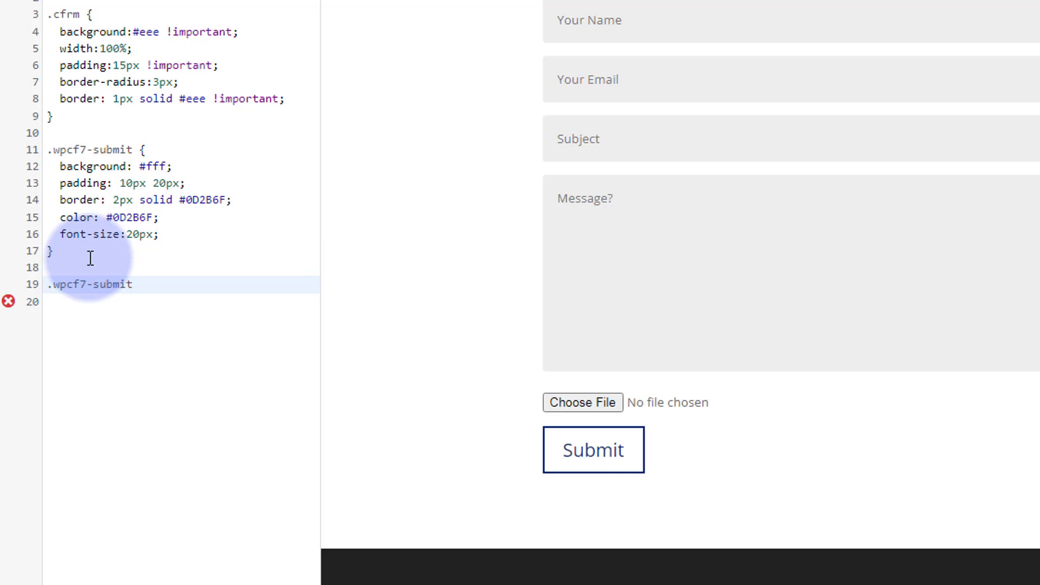
text(:)
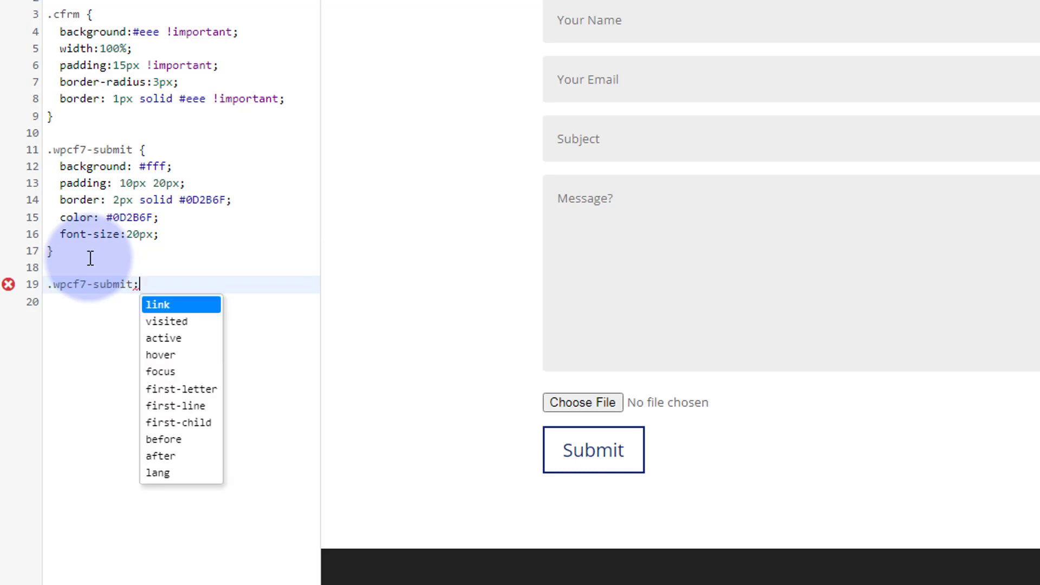
text(hover)
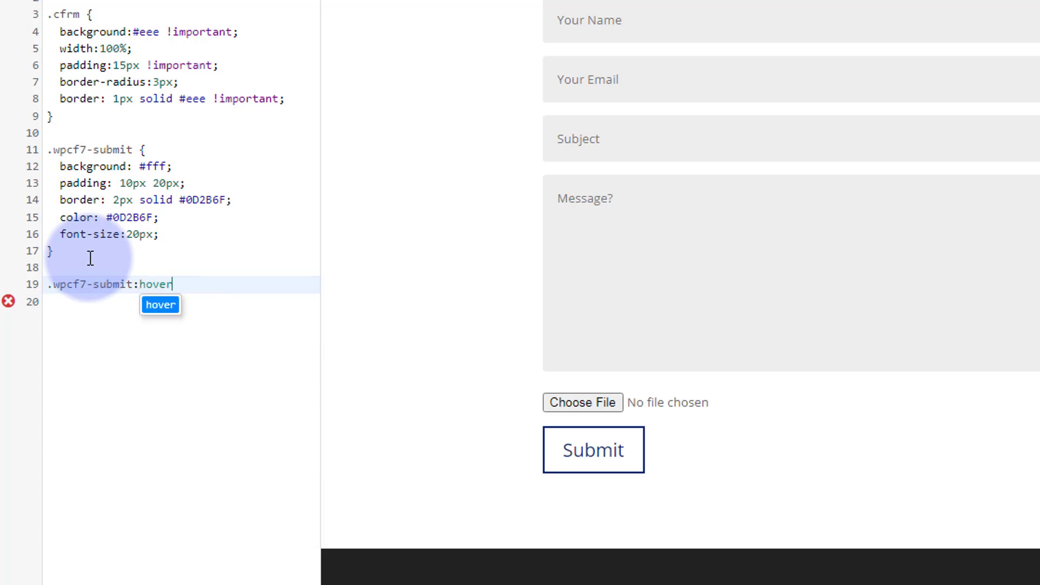